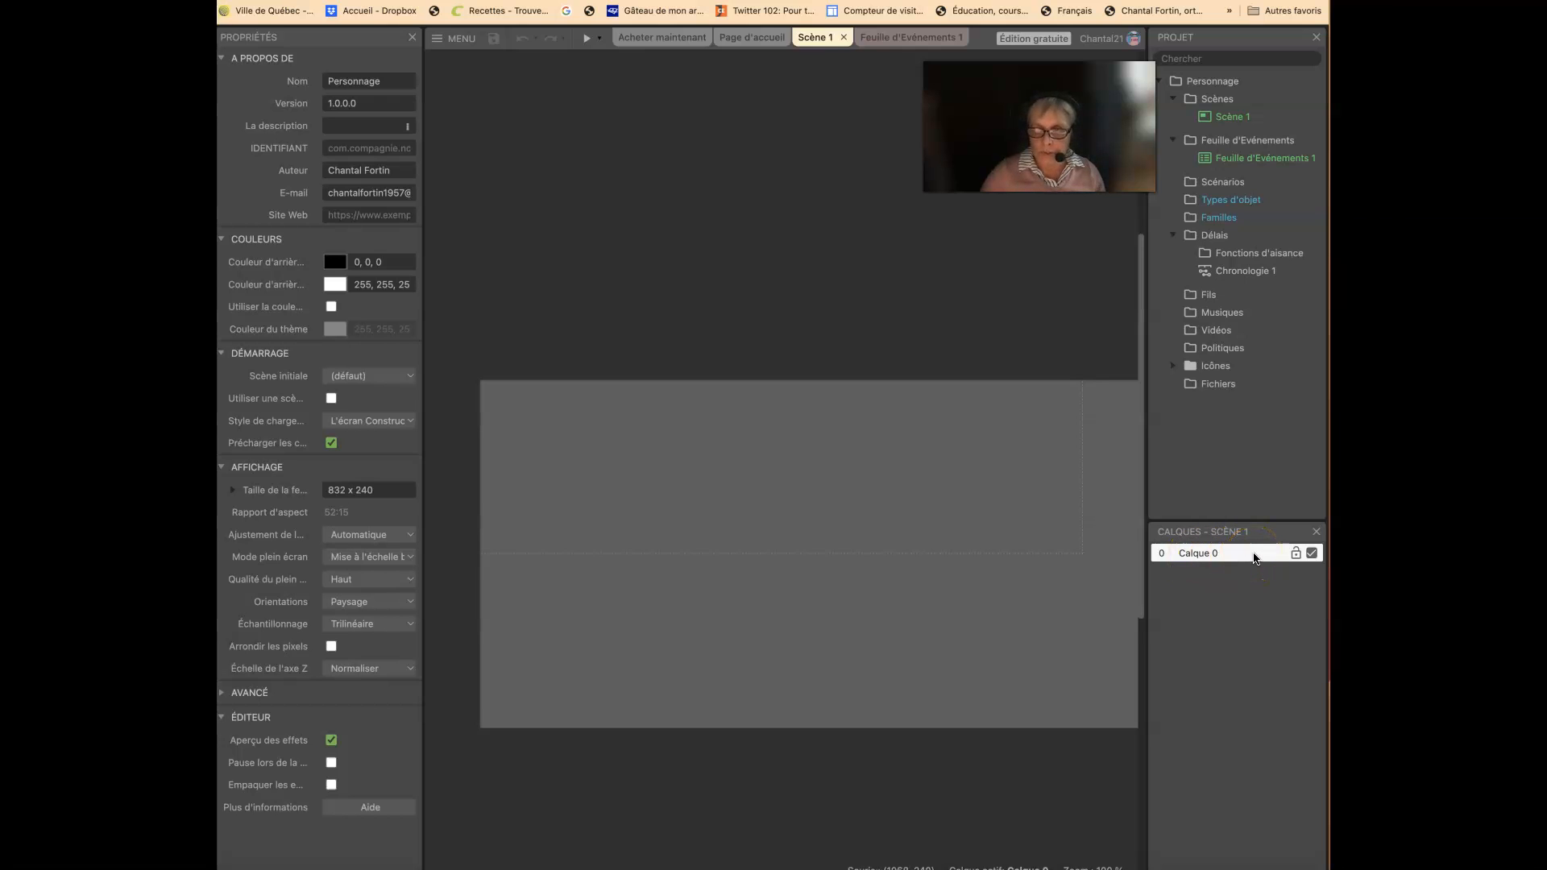
# Step: Insert a new layer above Calque 0 and make Calque 0 the active layer again
pyautogui.click(1254, 556)
pyautogui.rightClick(1254, 556)
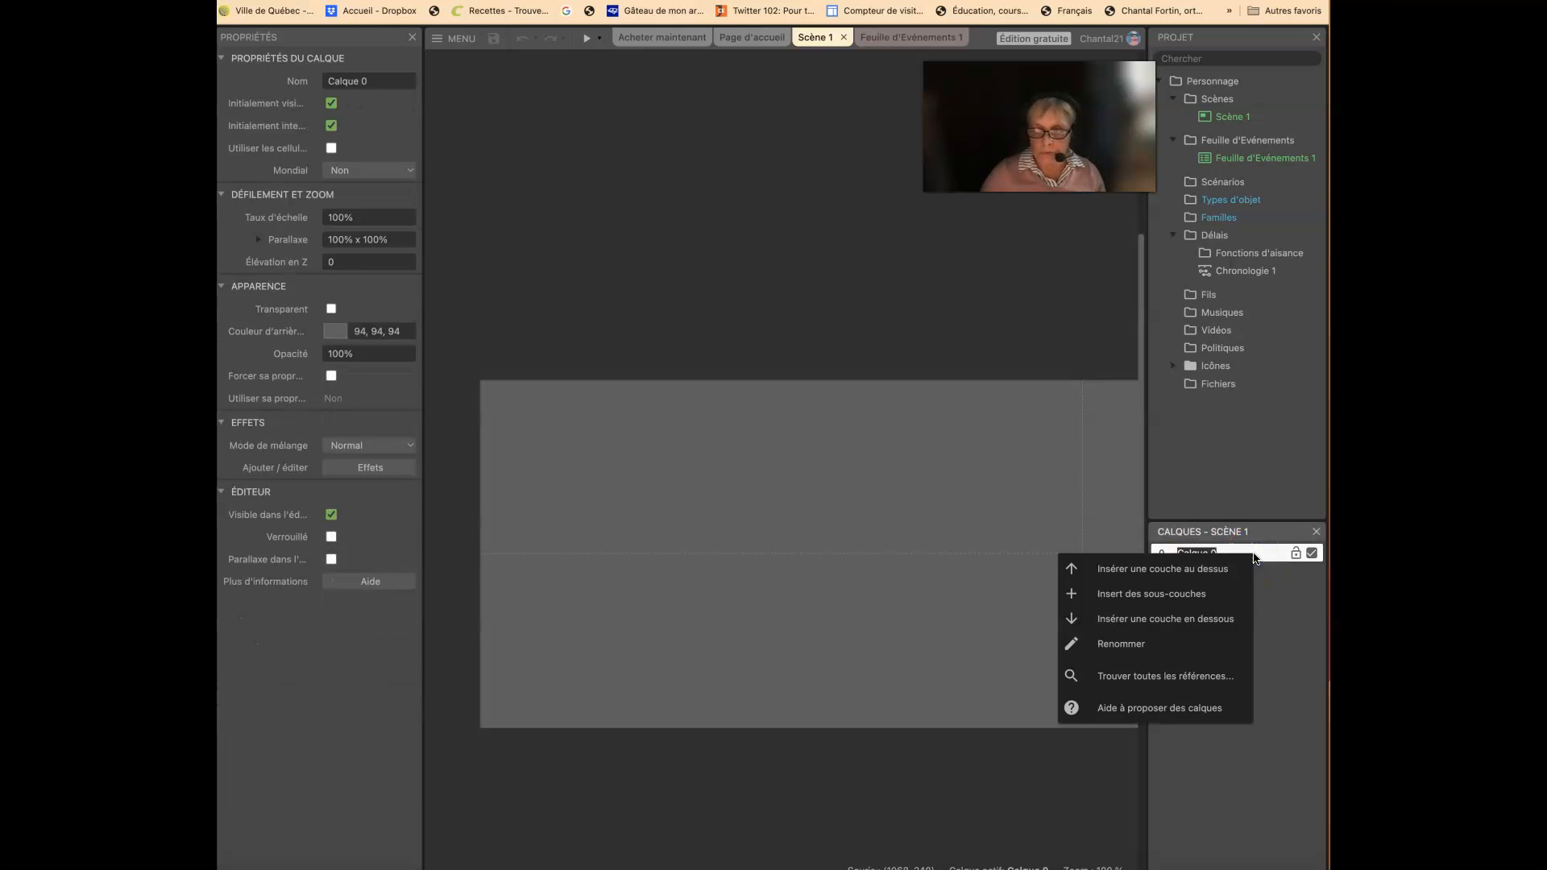
pyautogui.click(1224, 569)
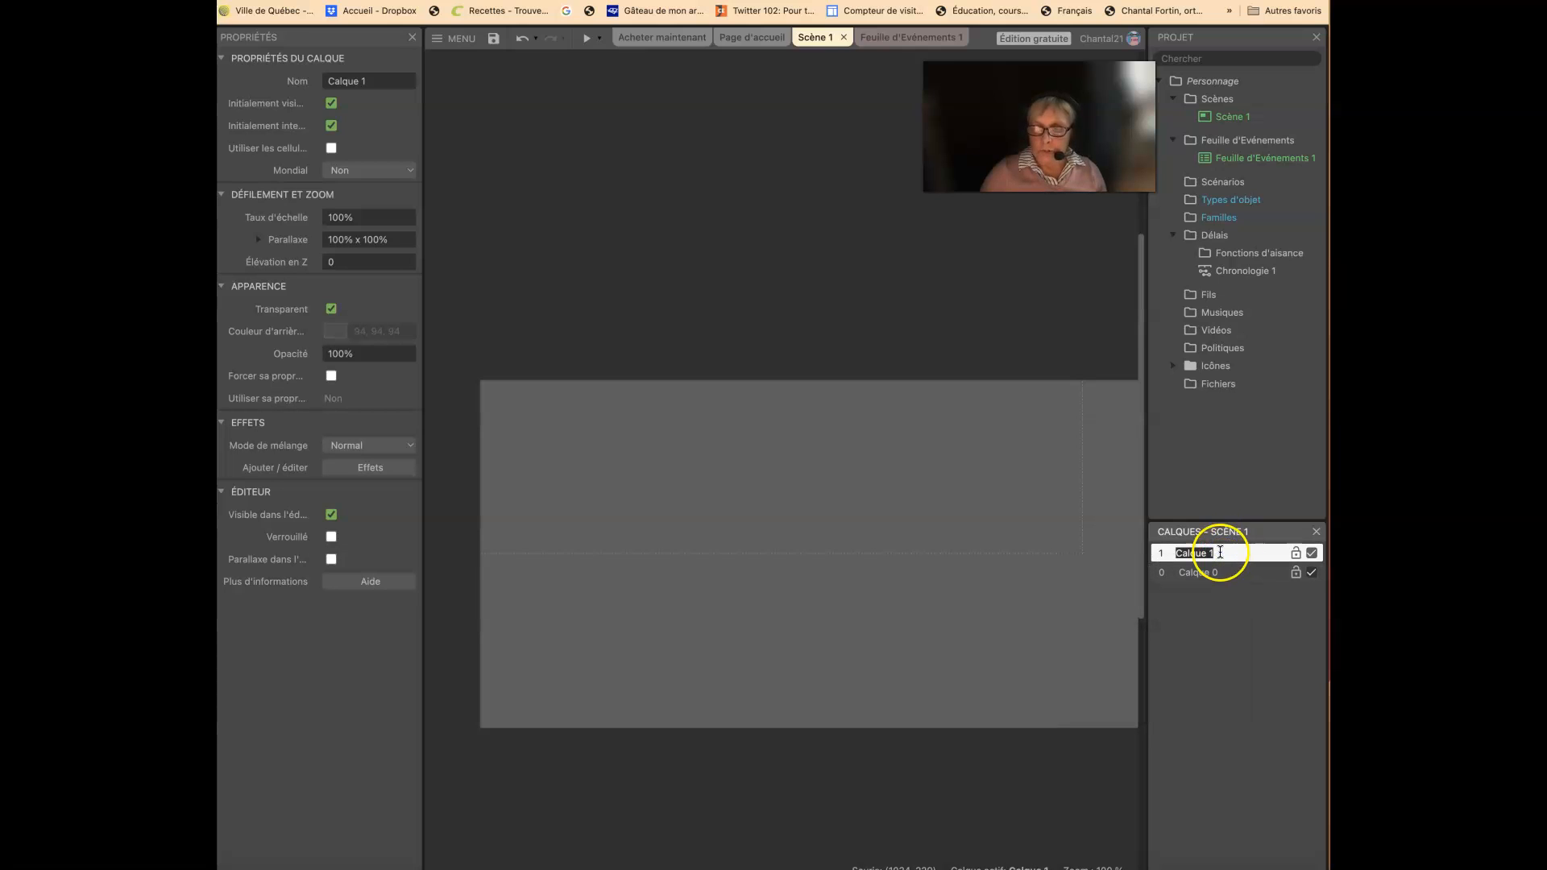
pyautogui.click(1232, 576)
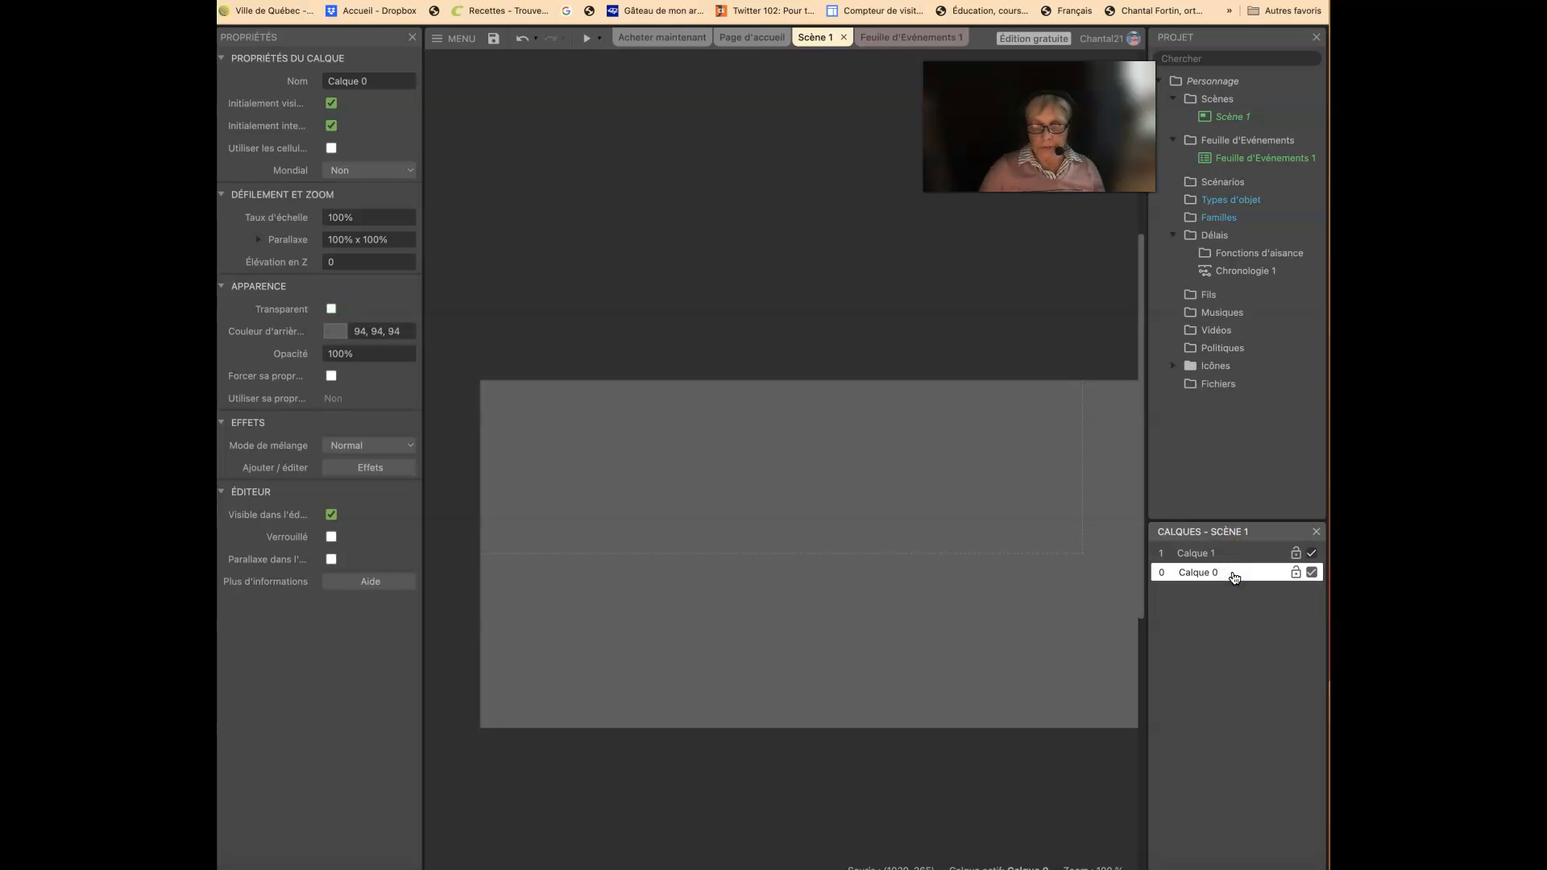
# Step: Insert a new Lutin (sprite) object on Calque 0 and place it in the upper-left area of Scène 1
pyautogui.rightClick(719, 448)
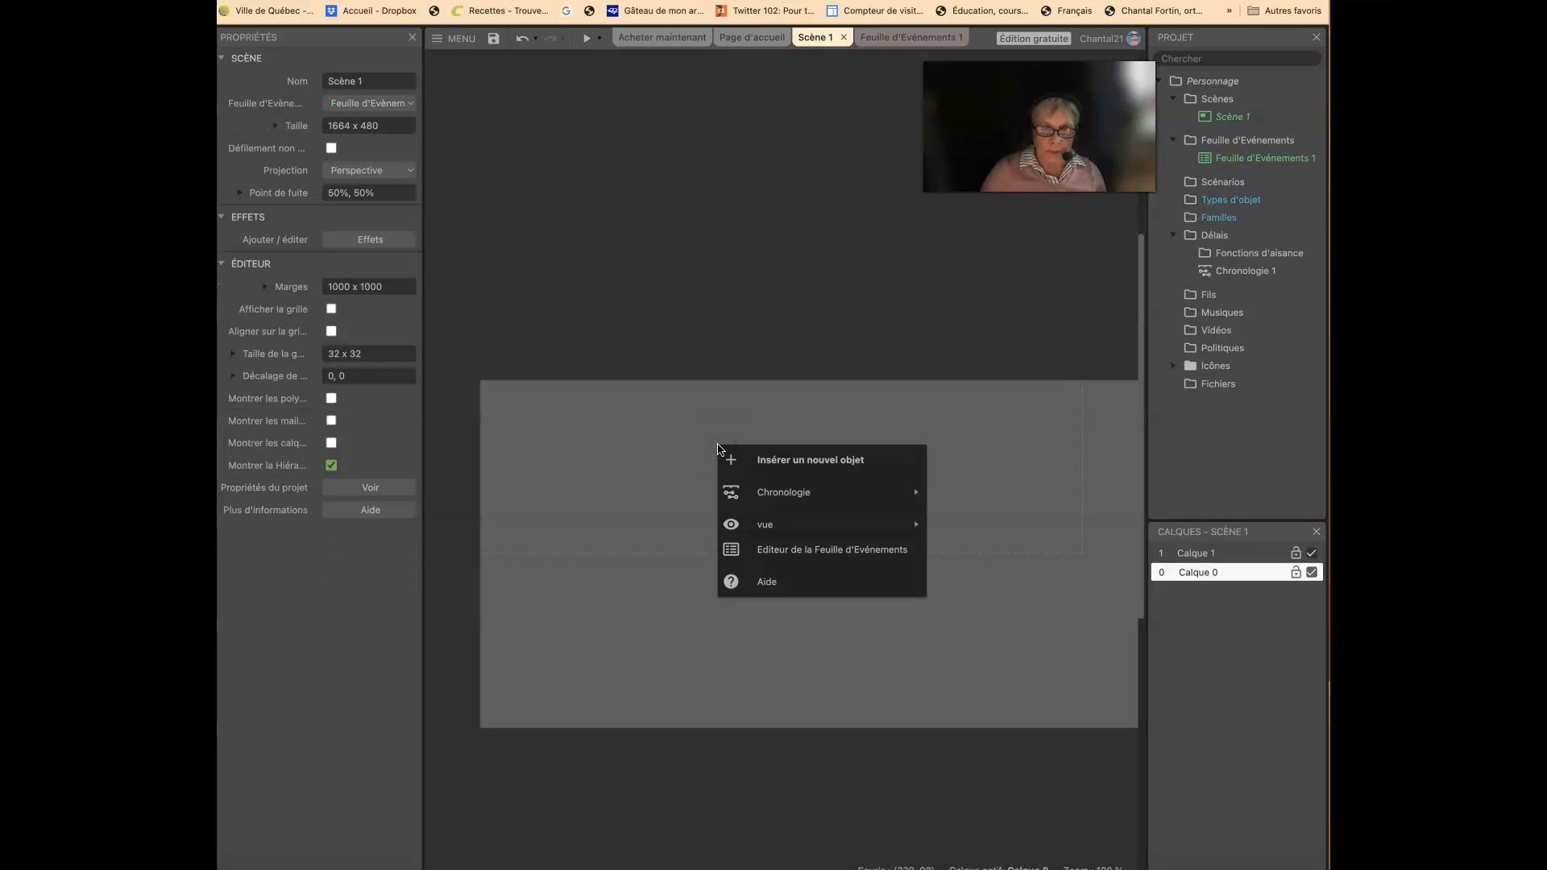
pyautogui.click(772, 461)
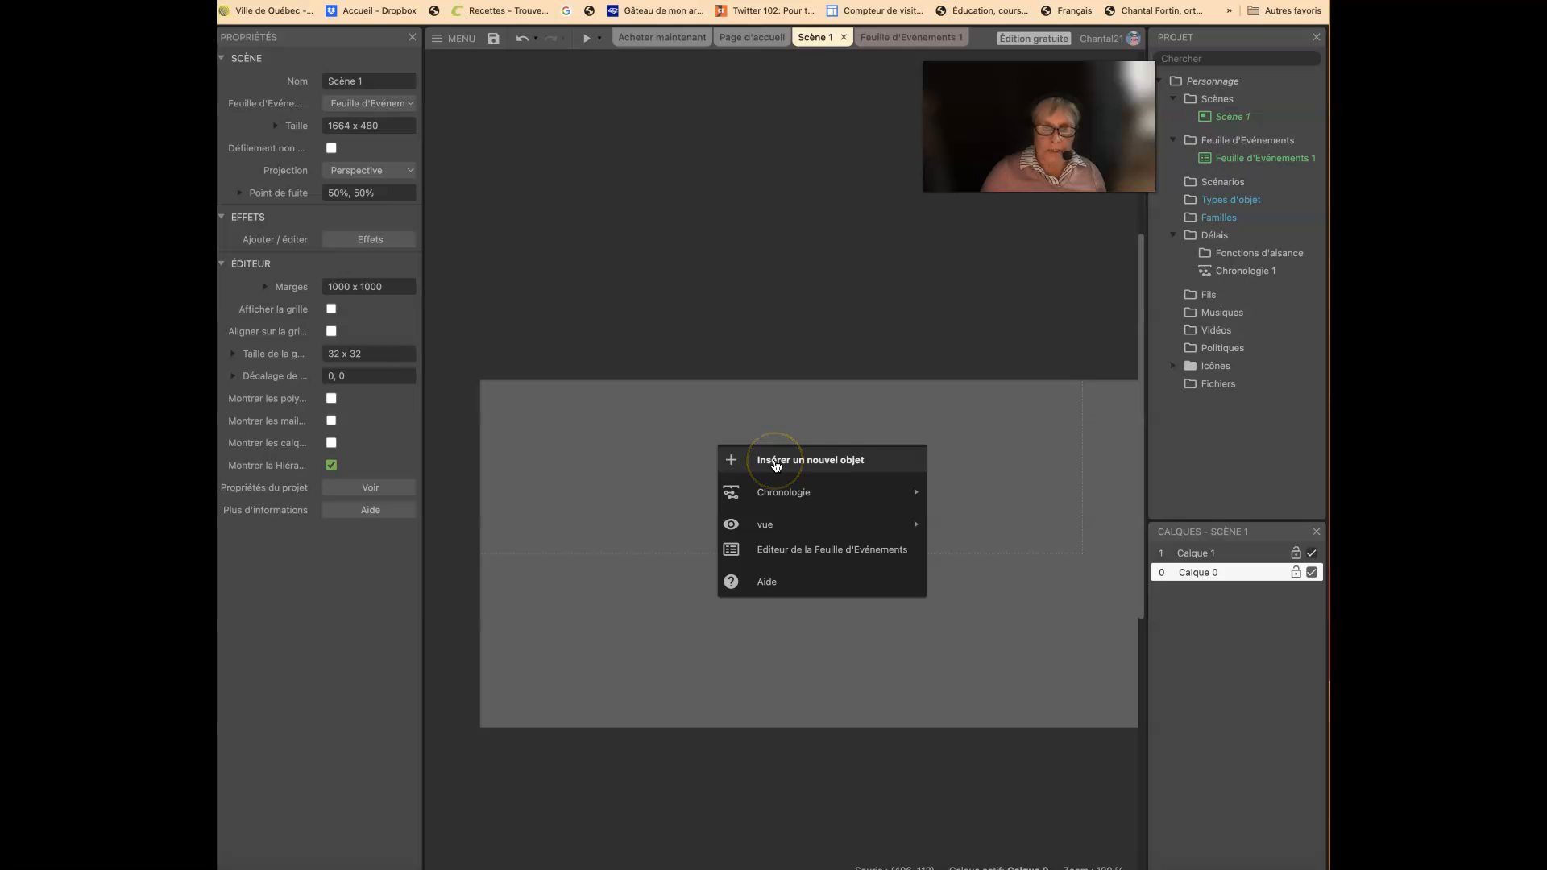
pyautogui.click(775, 465)
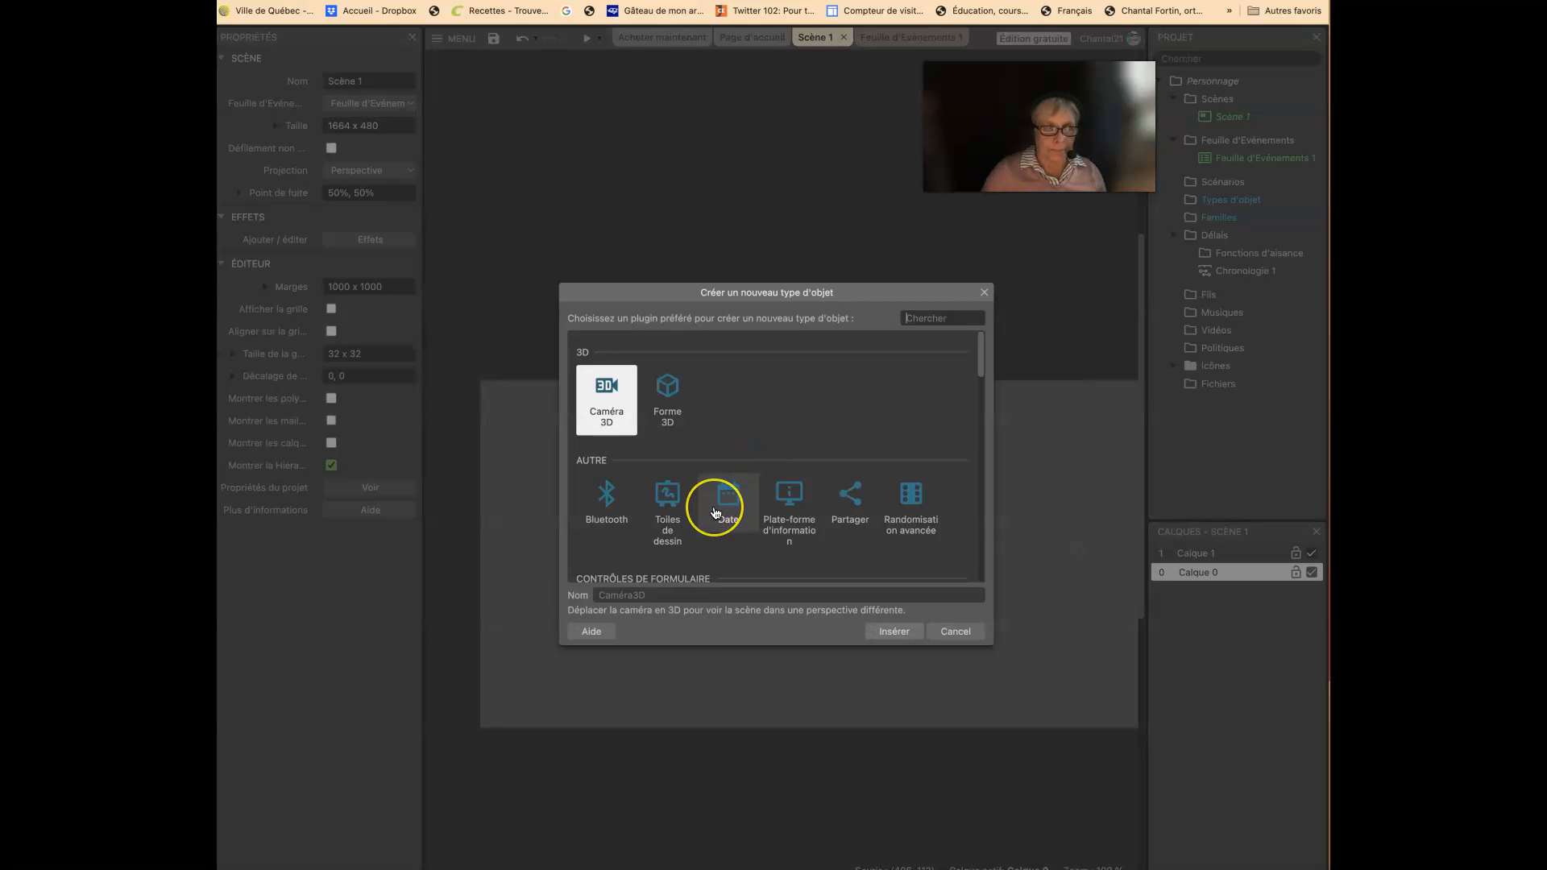
pyautogui.scroll(-10, 709, 504)
pyautogui.scroll(-4, 716, 512)
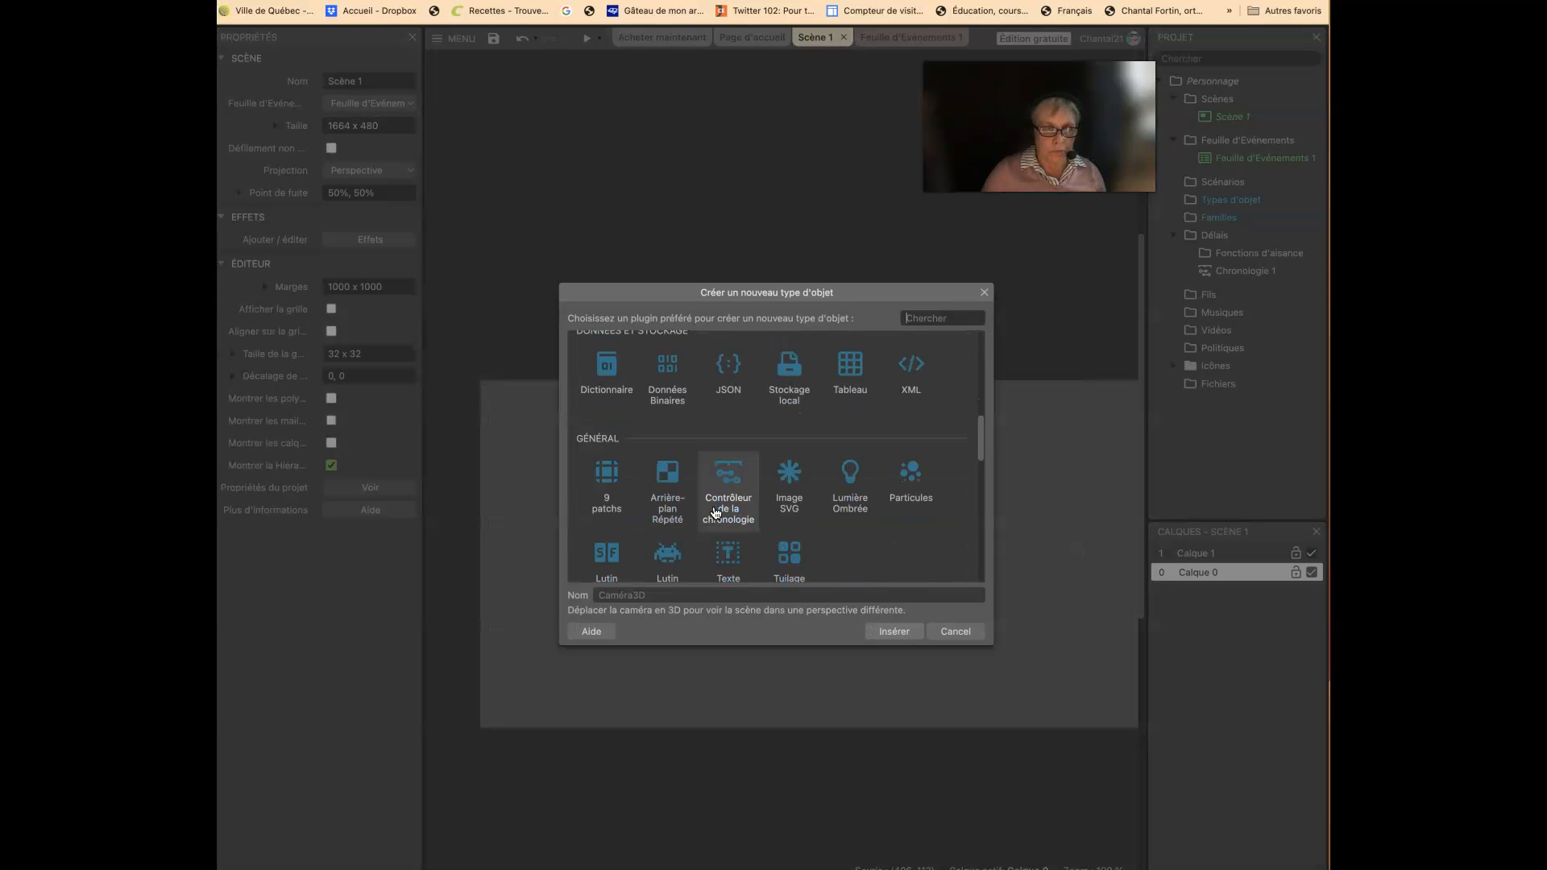
pyautogui.click(681, 506)
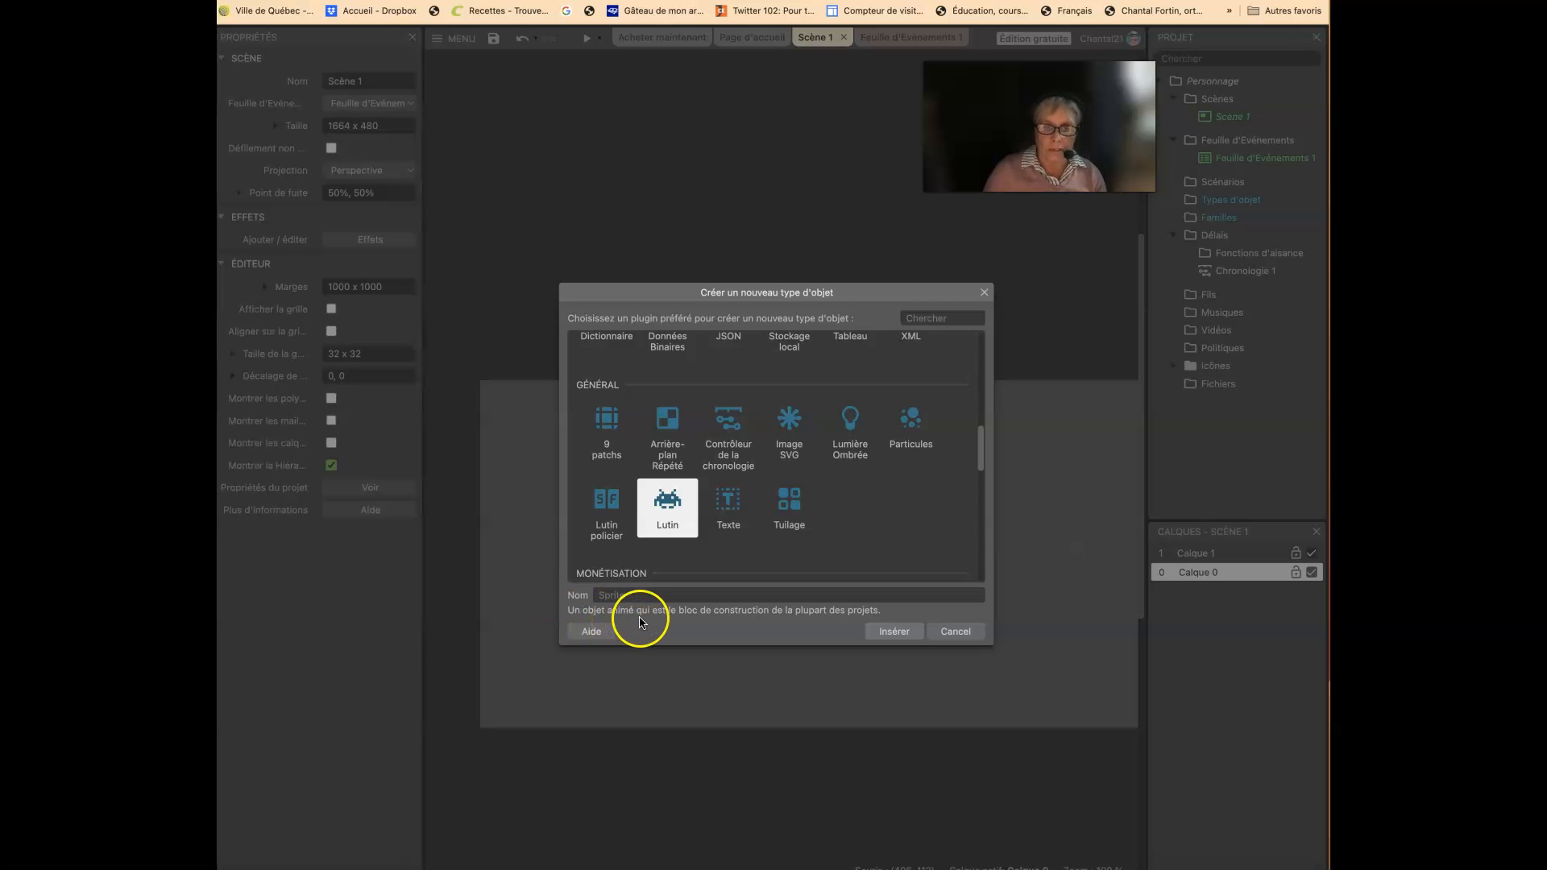
pyautogui.click(894, 632)
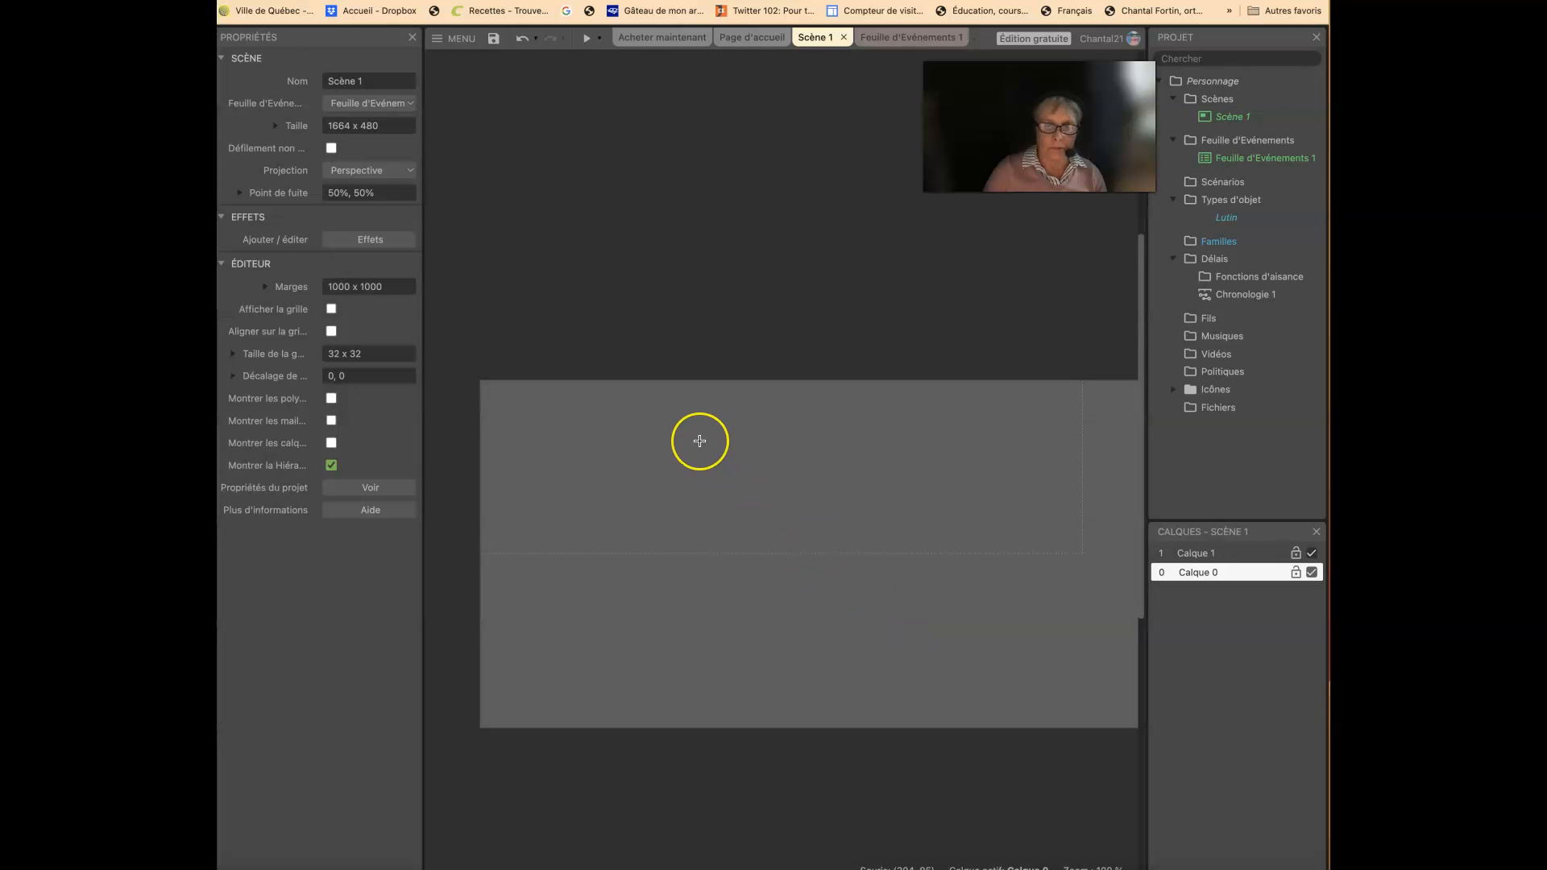
pyautogui.click(700, 441)
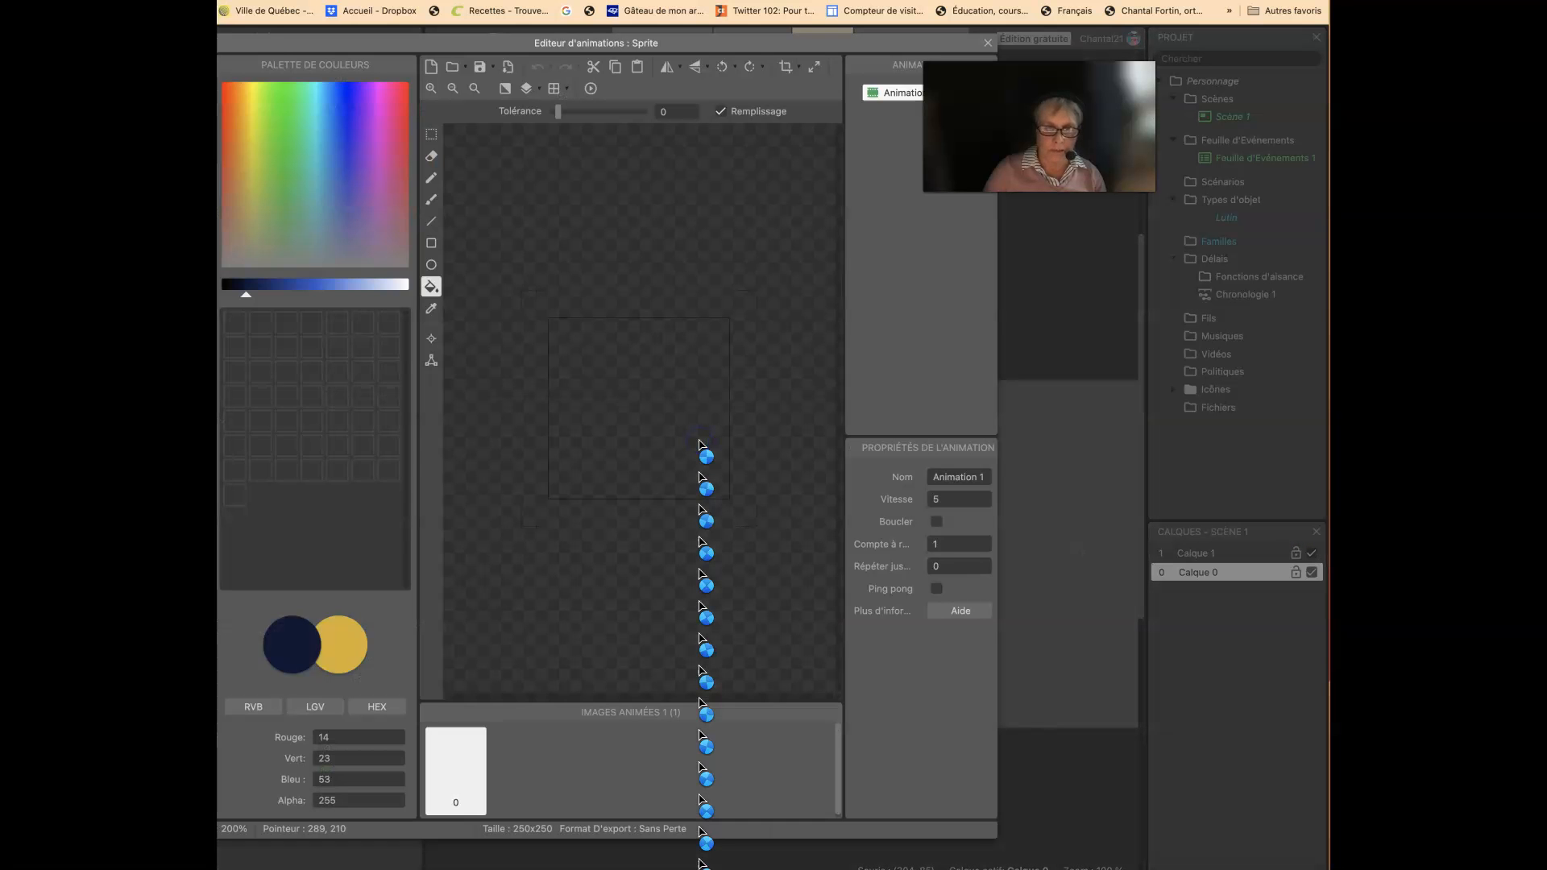
# Step: Draw a filled navy rectangle with a yellow border, about 252 x 114 px, across the upper half of the sprite image as the body
pyautogui.click(594, 369)
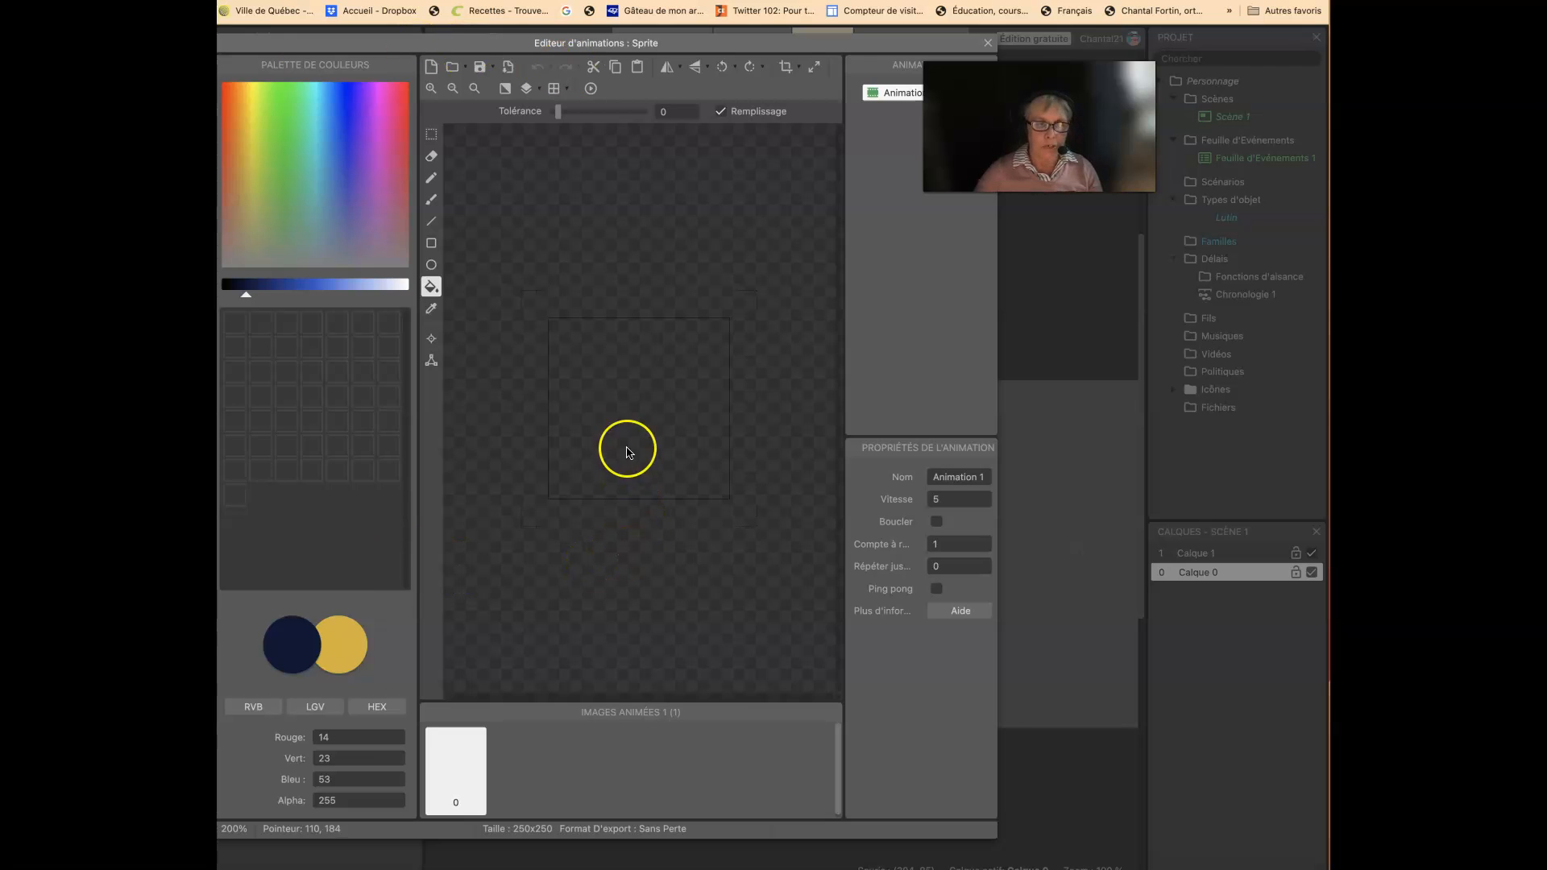
pyautogui.click(431, 243)
pyautogui.moveTo(548, 330); pyautogui.dragTo(733, 414)
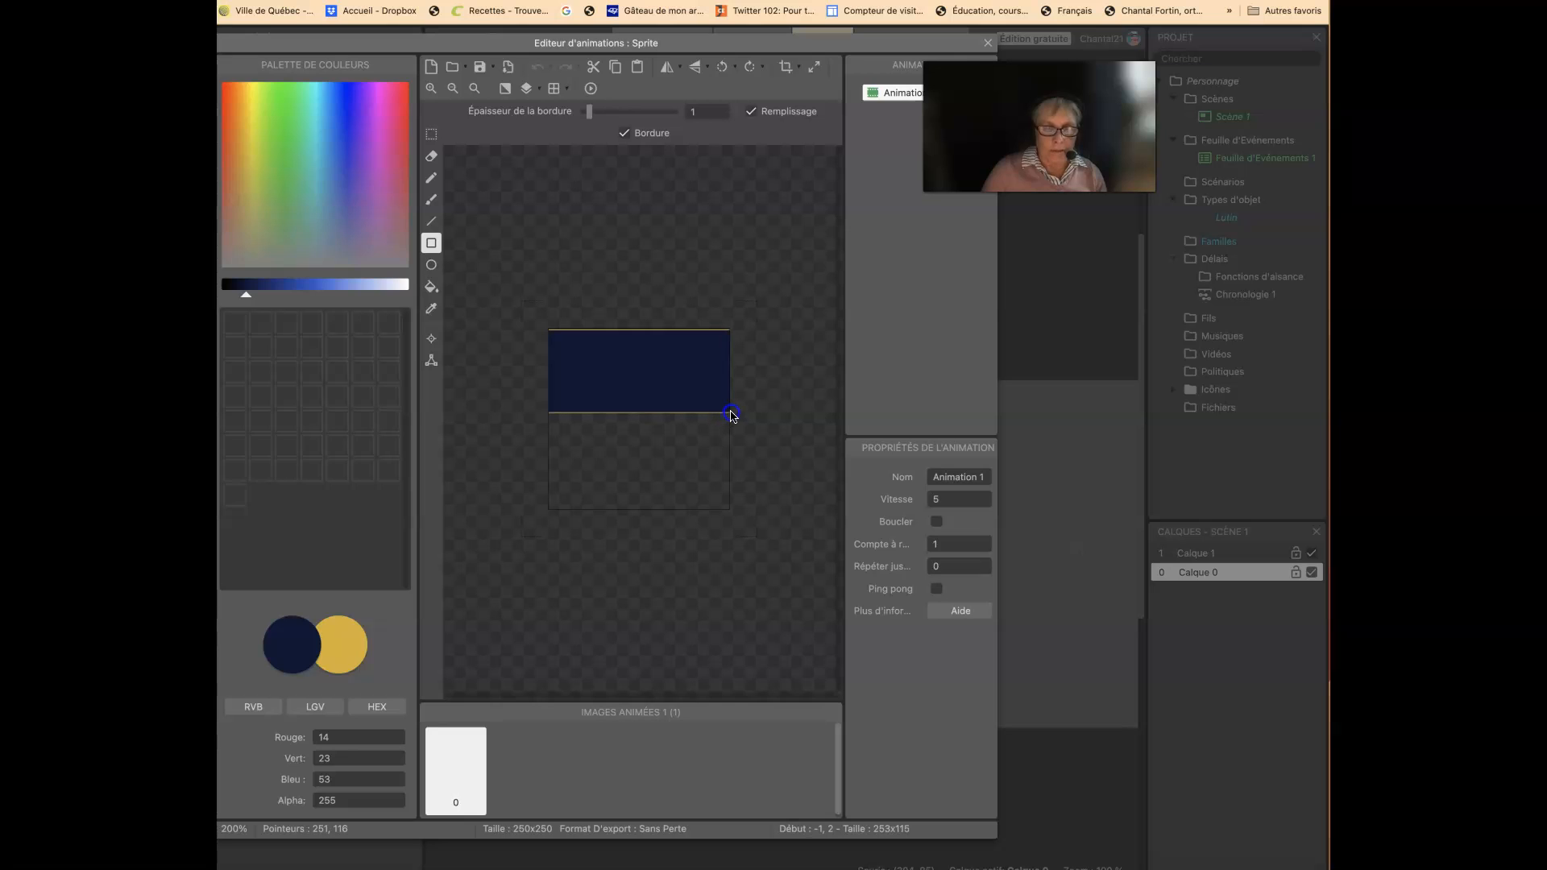
pyautogui.moveTo(726, 416); pyautogui.dragTo(725, 416)
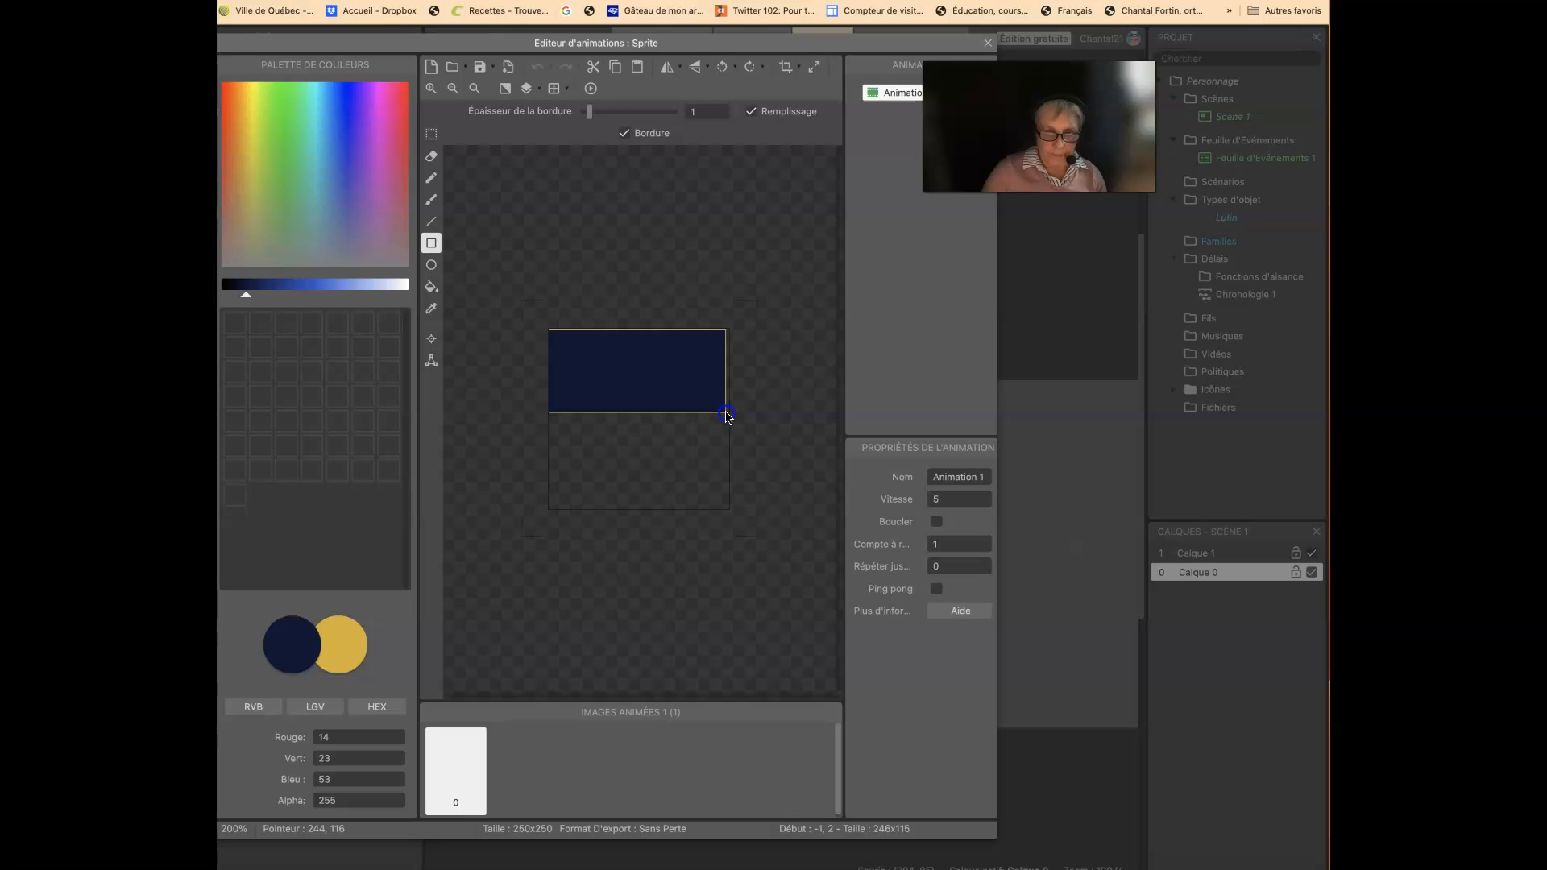
pyautogui.moveTo(727, 416); pyautogui.dragTo(731, 414)
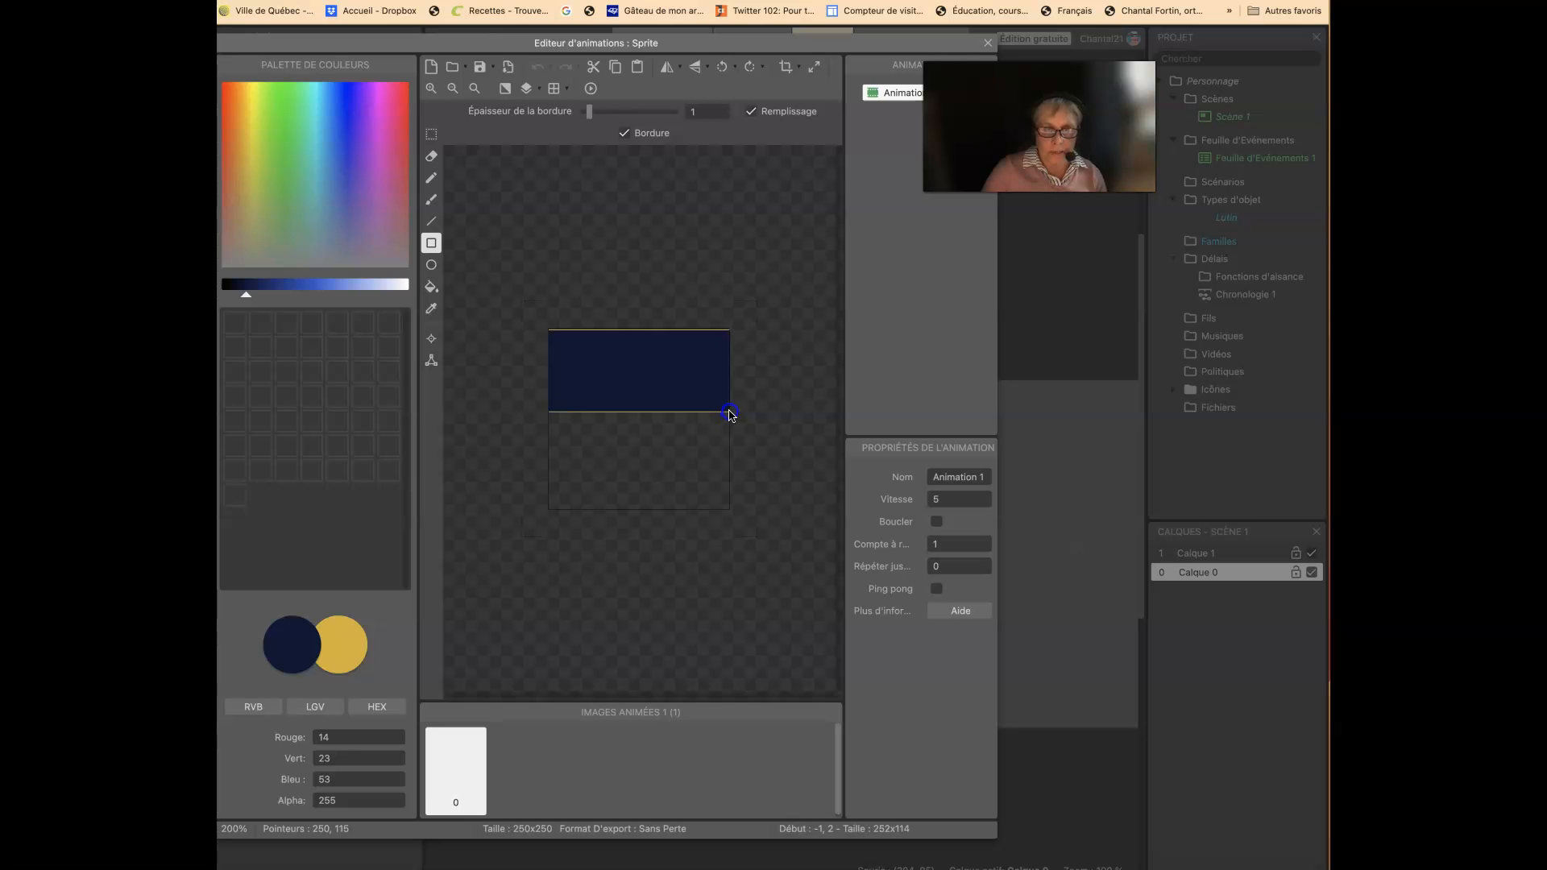
pyautogui.moveTo(730, 414); pyautogui.dragTo(730, 414)
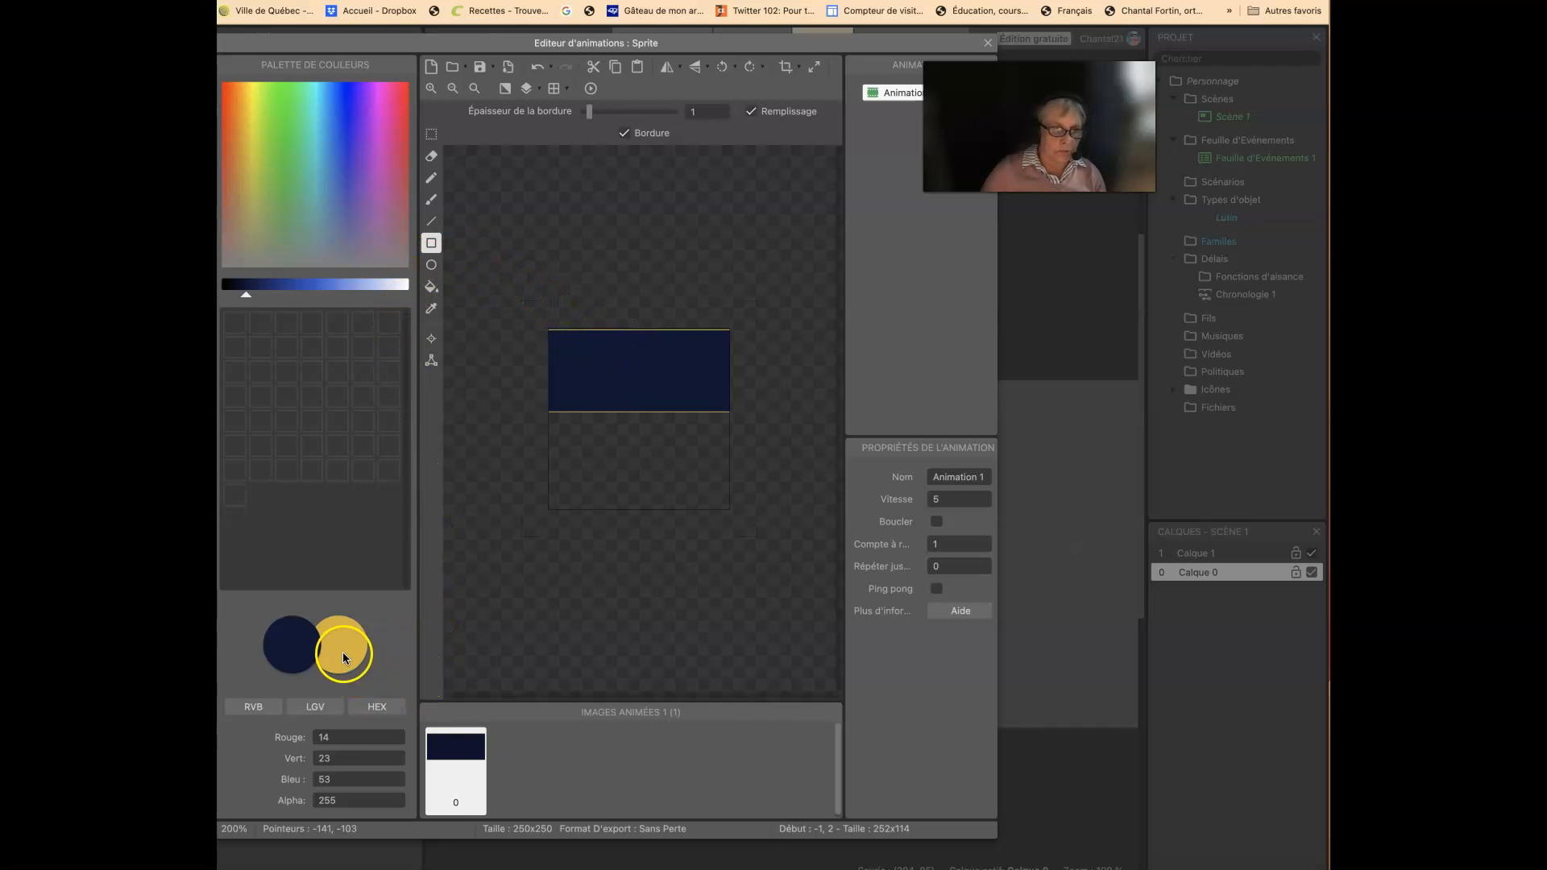
# Step: Draw two filled ellipse eyes and a freehand nose and smile on the body in pale blue (200, 209, 240)
pyautogui.click(385, 285)
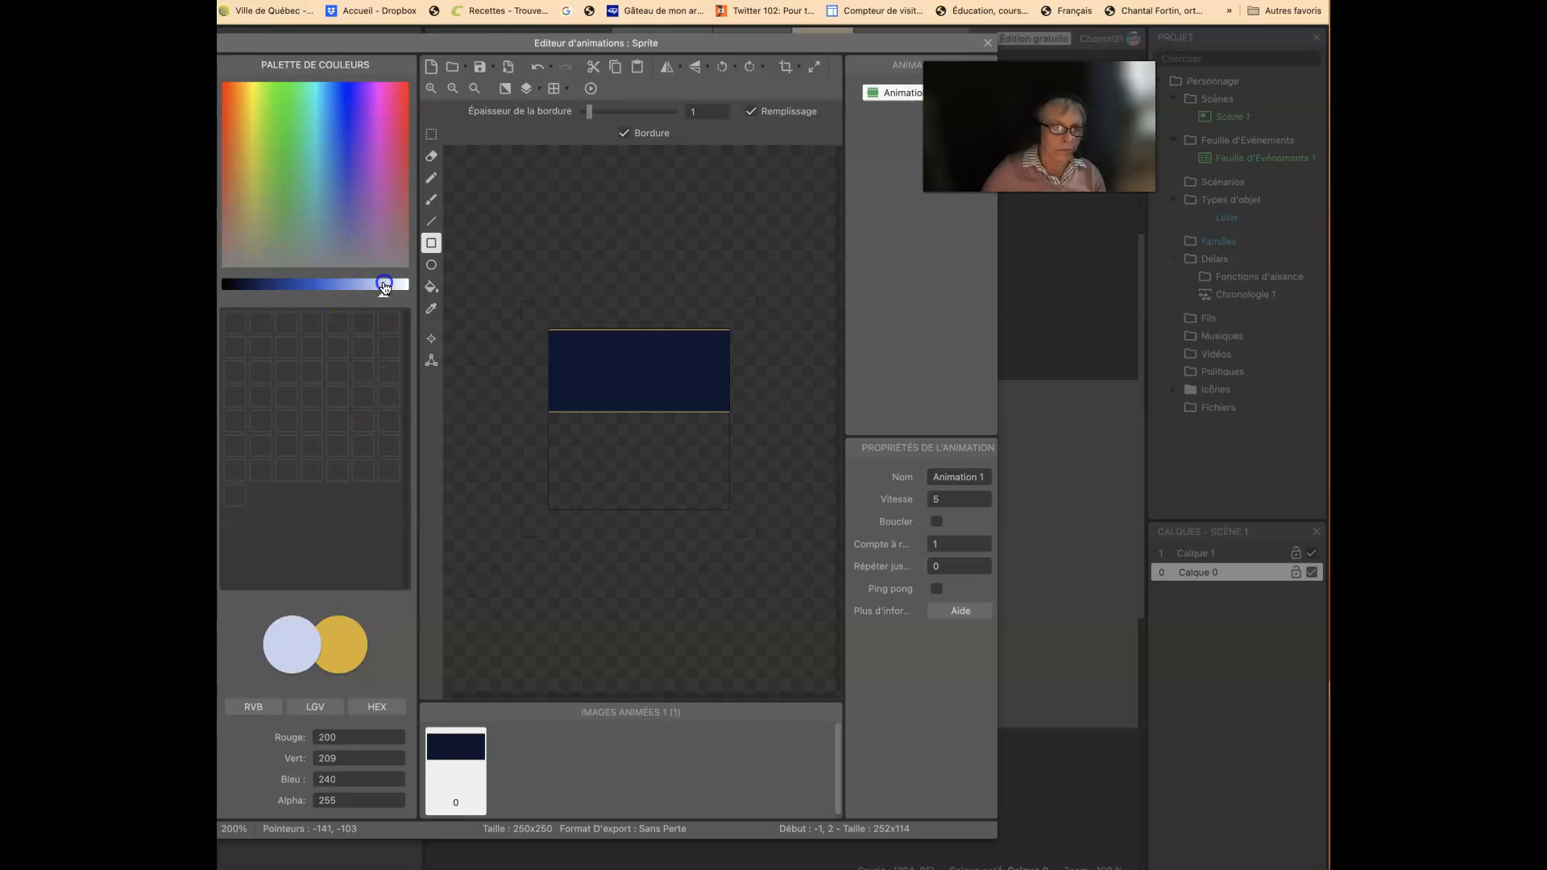
pyautogui.click(431, 264)
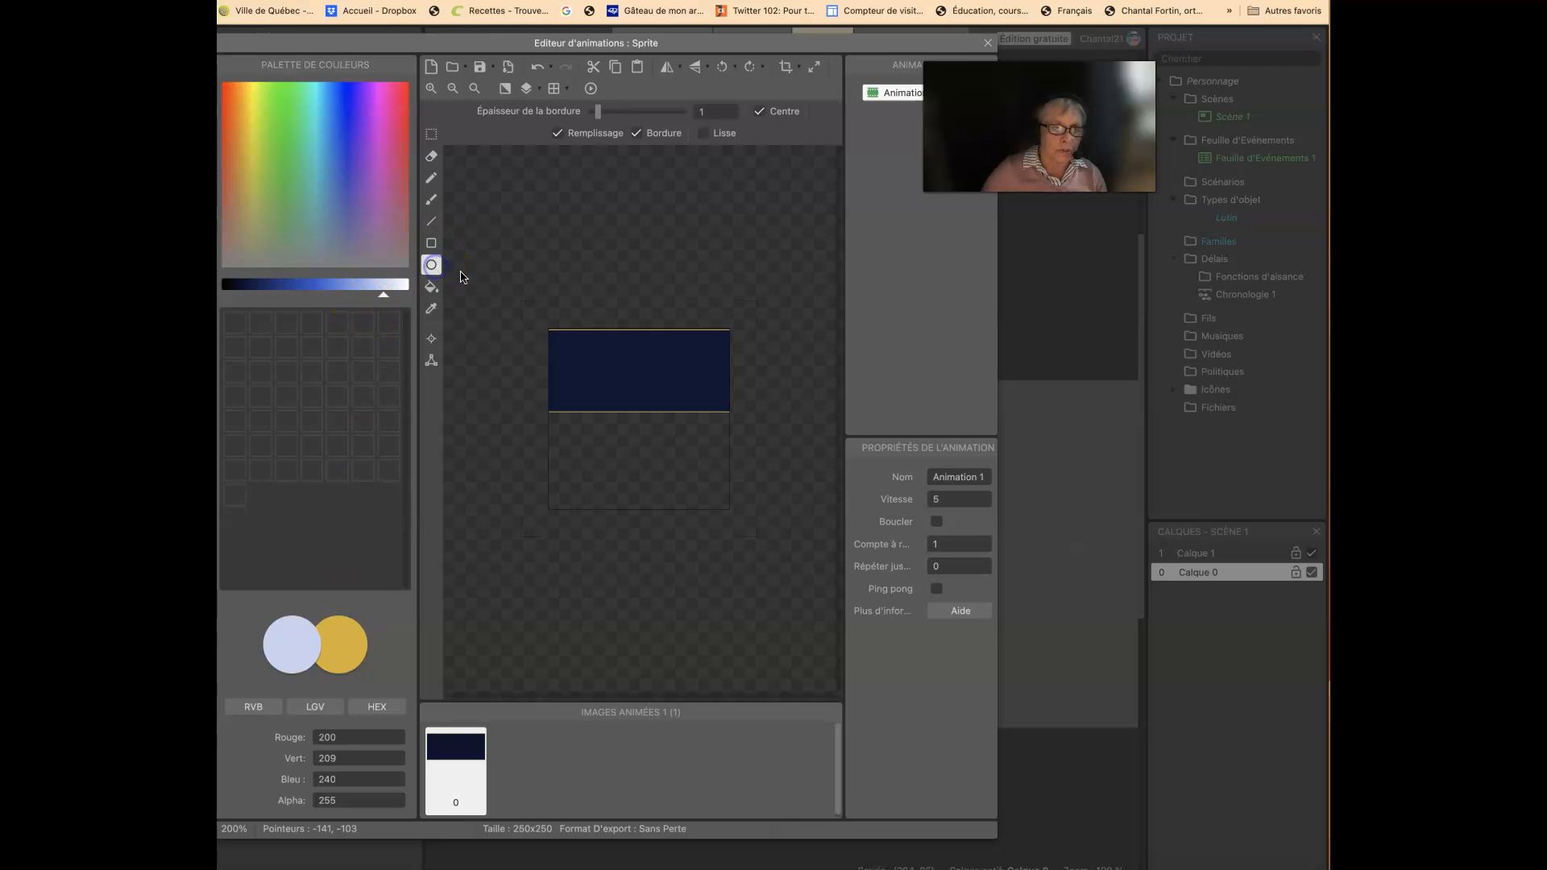
pyautogui.moveTo(581, 345)
pyautogui.mouseDown()
pyautogui.moveTo(673, 352)
pyautogui.moveTo(629, 348)
pyautogui.moveTo(645, 352)
pyautogui.mouseUp()
pyautogui.click(430, 177)
pyautogui.moveTo(605, 365); pyautogui.dragTo(651, 374)
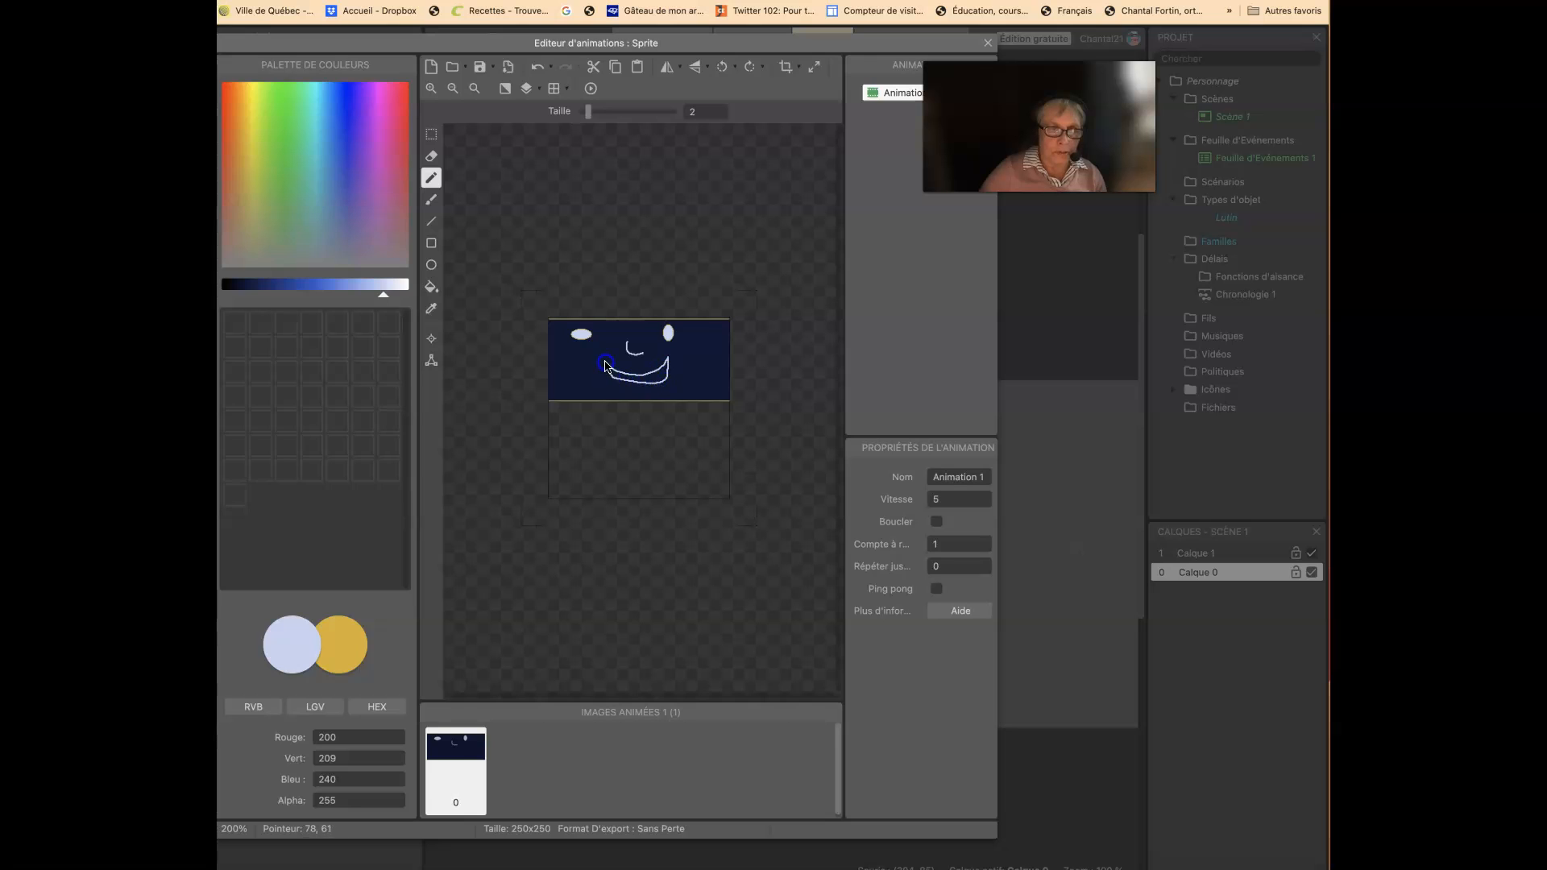
# Step: Add a pupil to each eye with the pencil in dark blue (23, 38, 89)
pyautogui.click(265, 286)
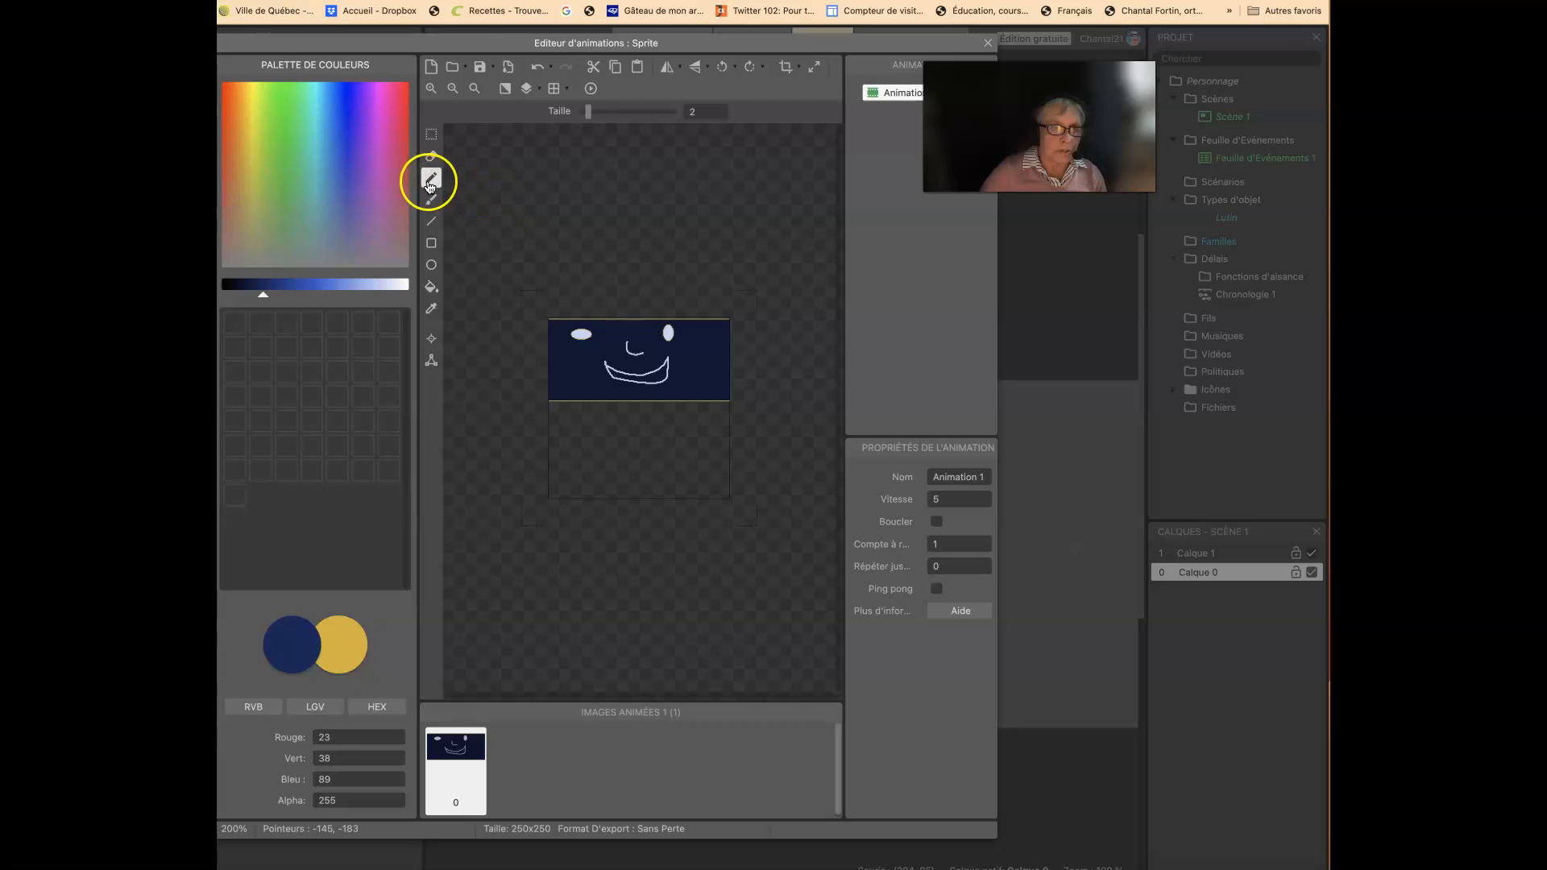
pyautogui.moveTo(581, 337); pyautogui.dragTo(583, 336)
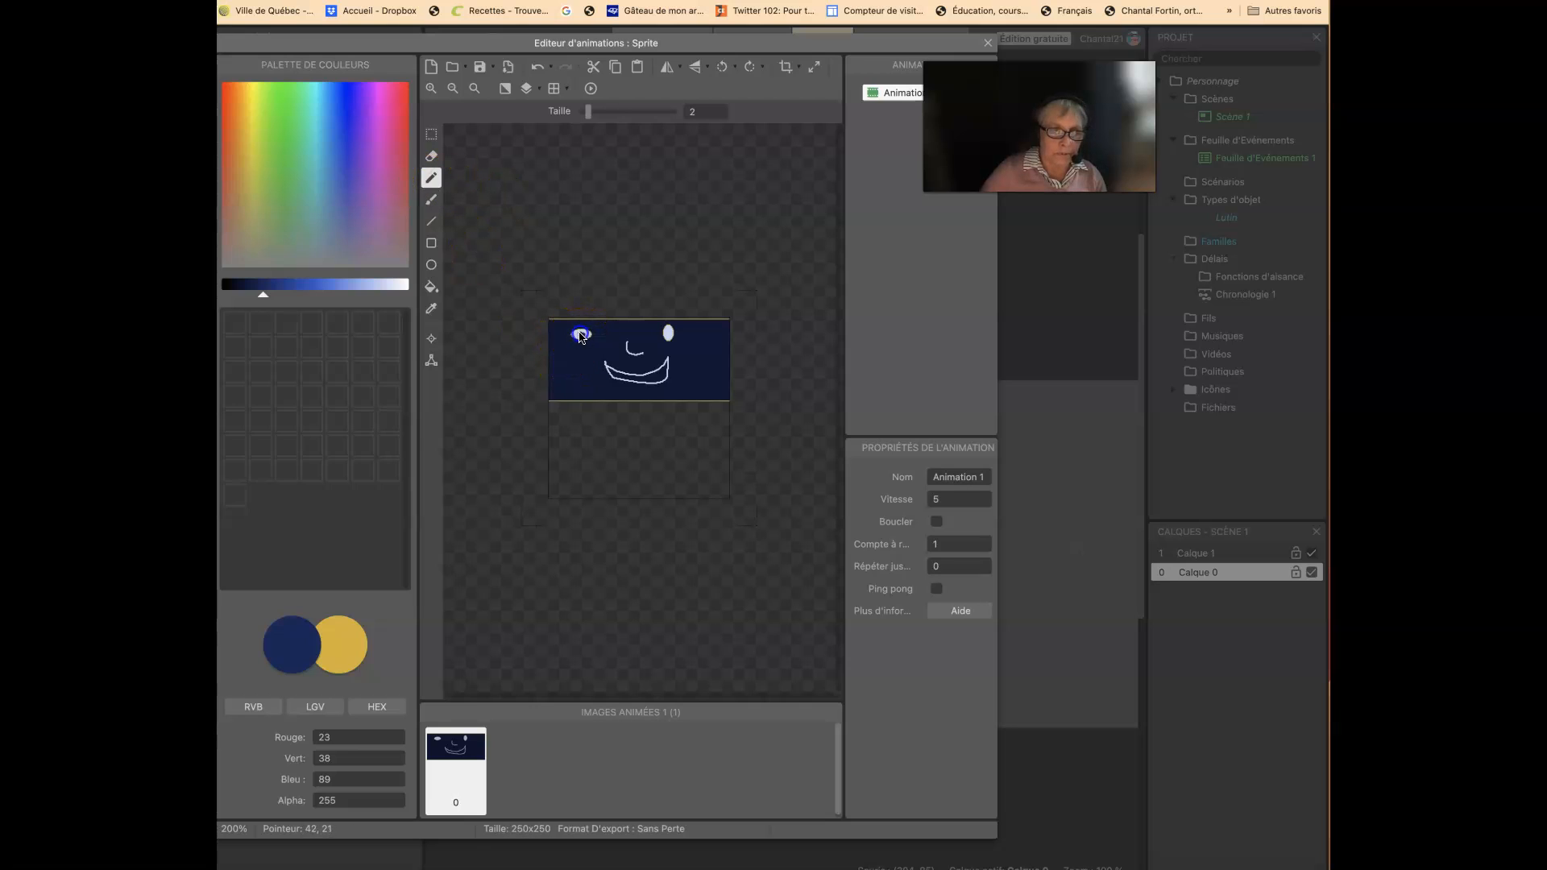
pyautogui.moveTo(666, 333); pyautogui.dragTo(668, 335)
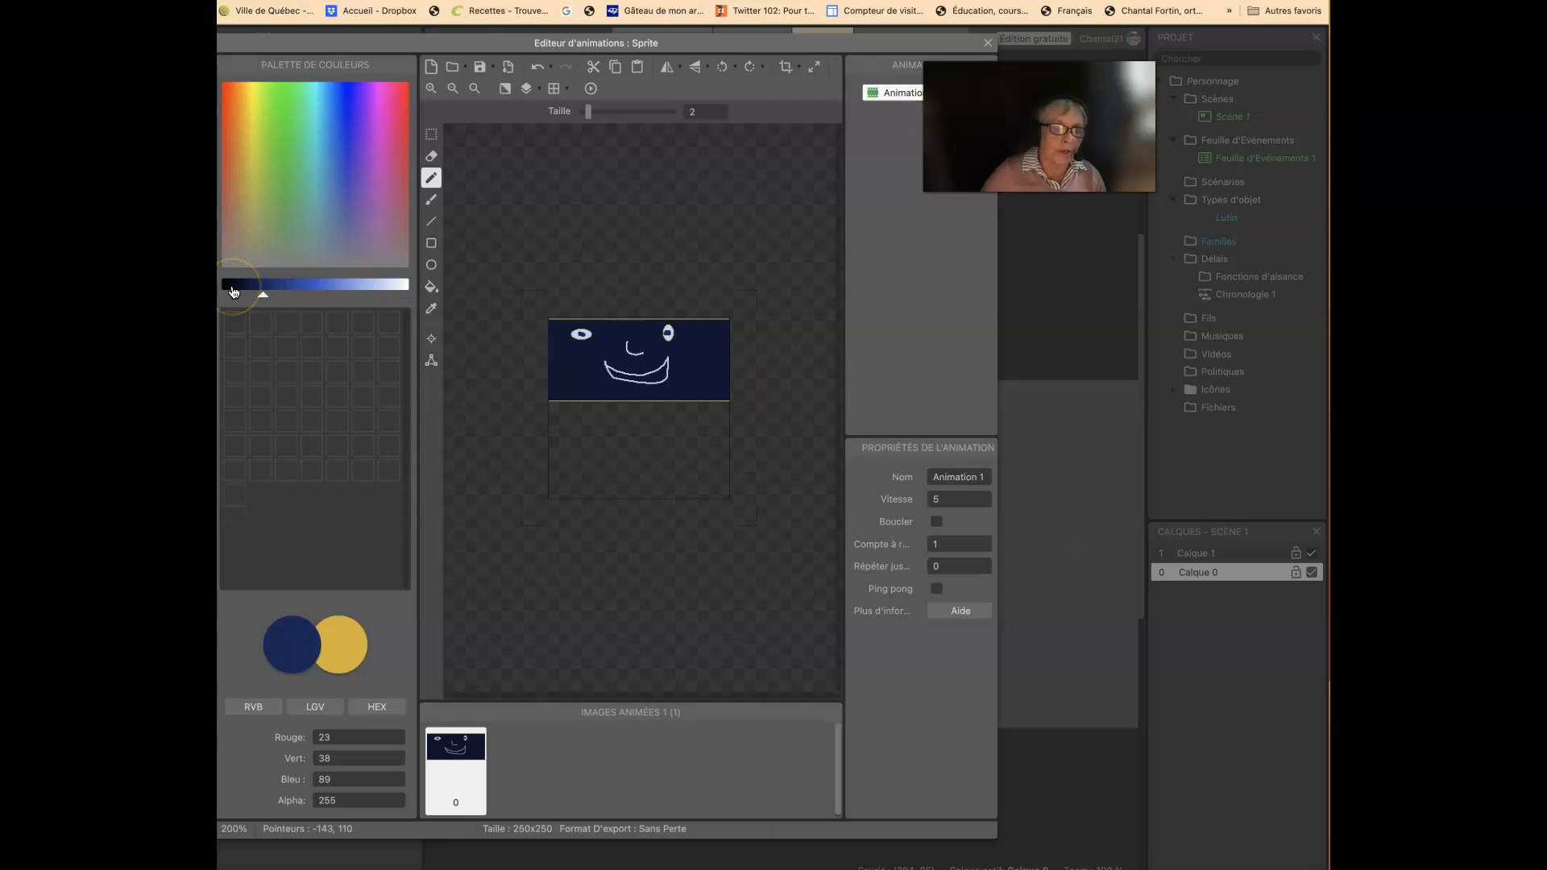
# Step: Outline two legs with feet below the body in yellow (218, 178, 45) and fill both with the same colour
pyautogui.click(347, 651)
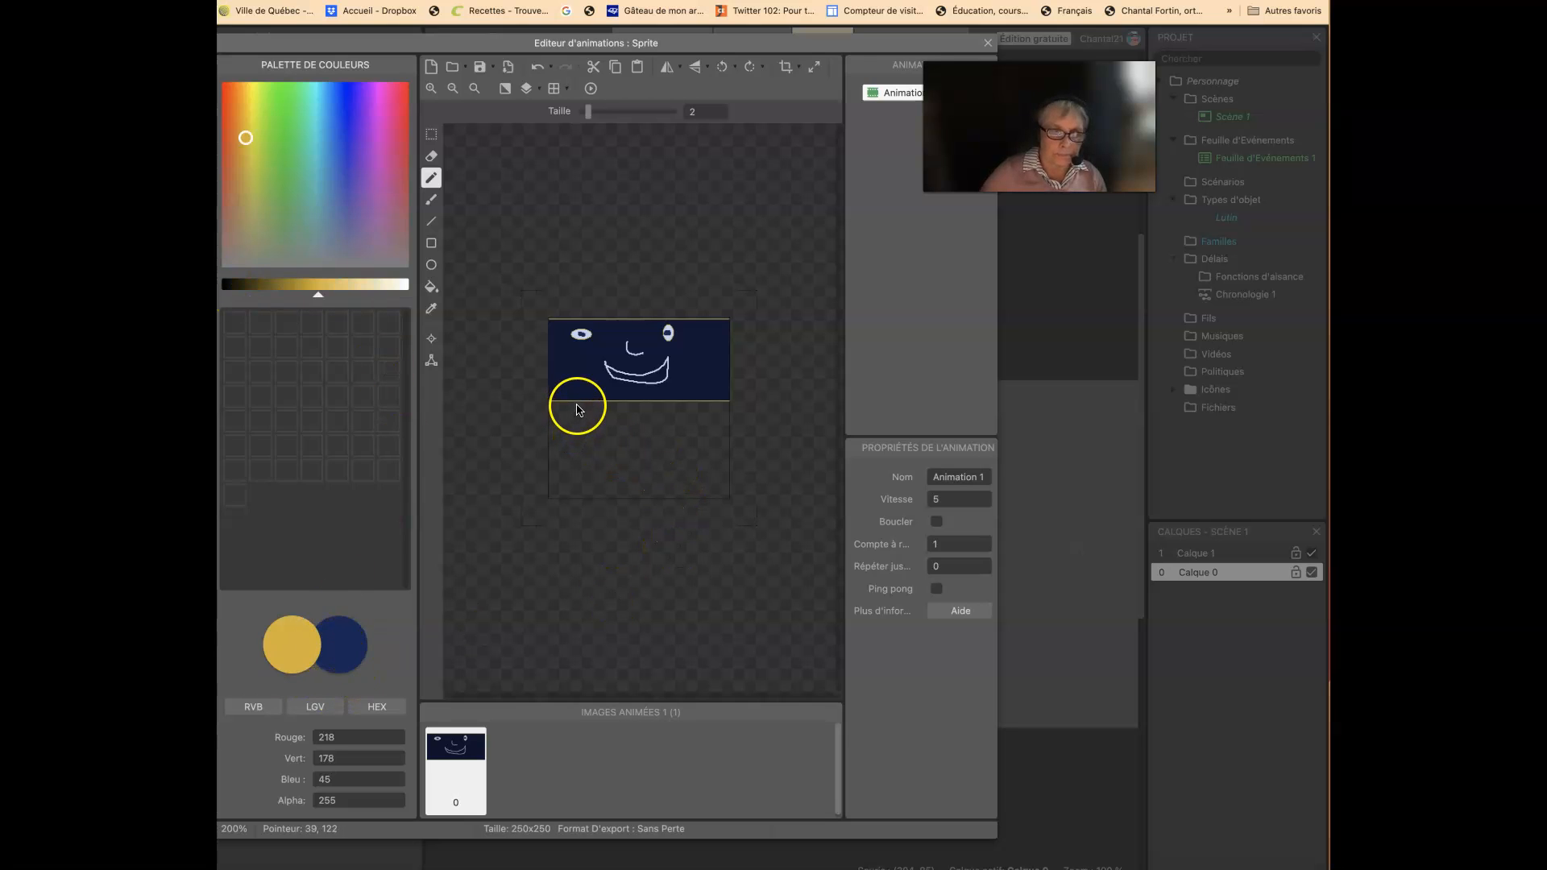
pyautogui.moveTo(579, 401); pyautogui.dragTo(581, 454)
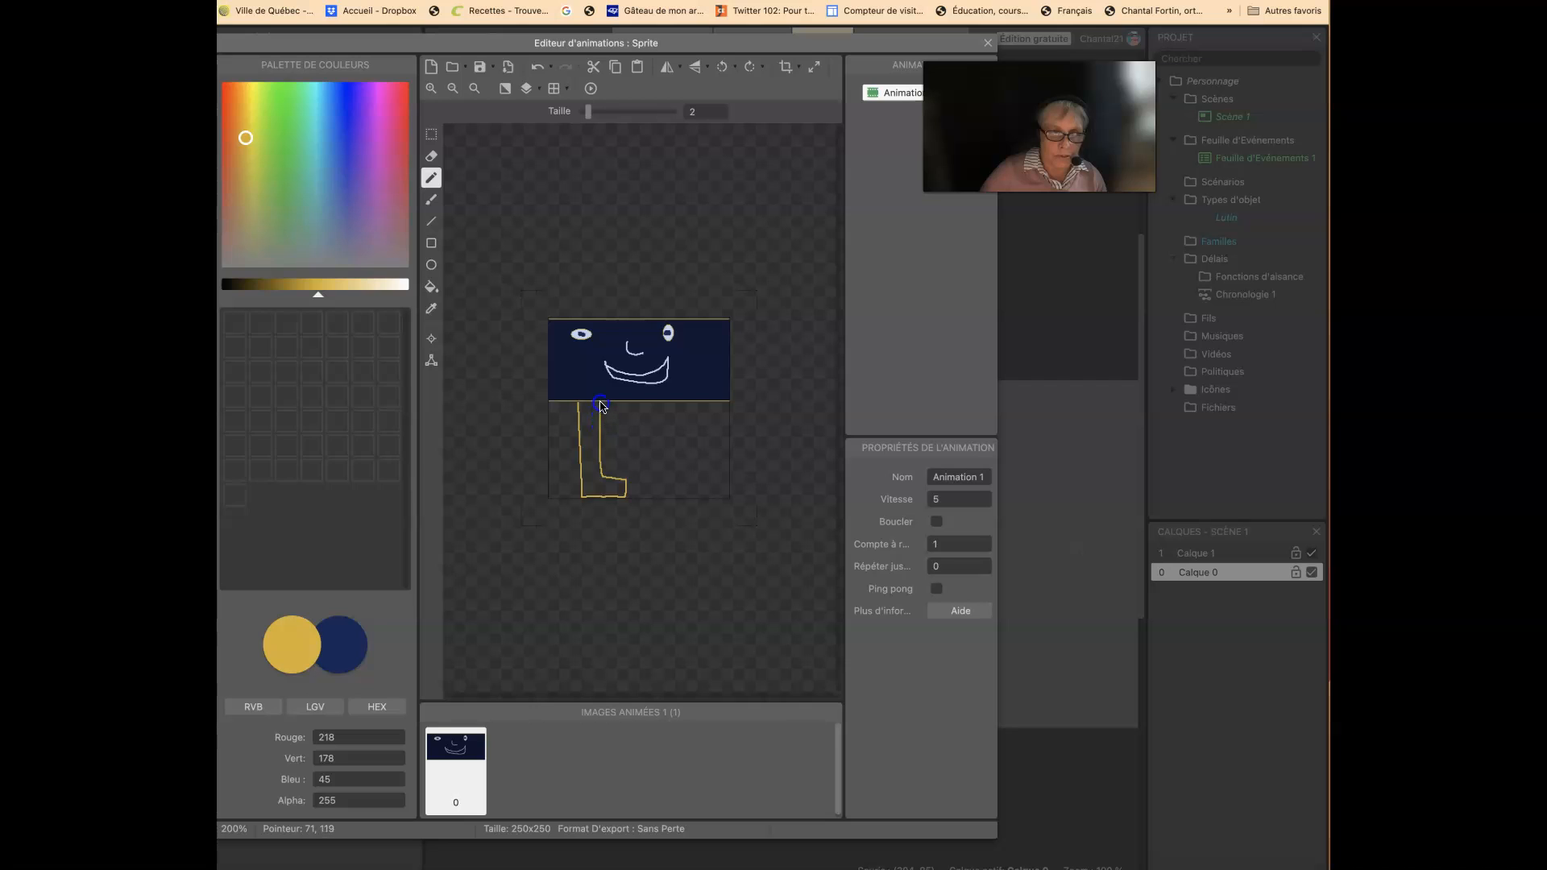
pyautogui.moveTo(652, 402); pyautogui.dragTo(655, 431)
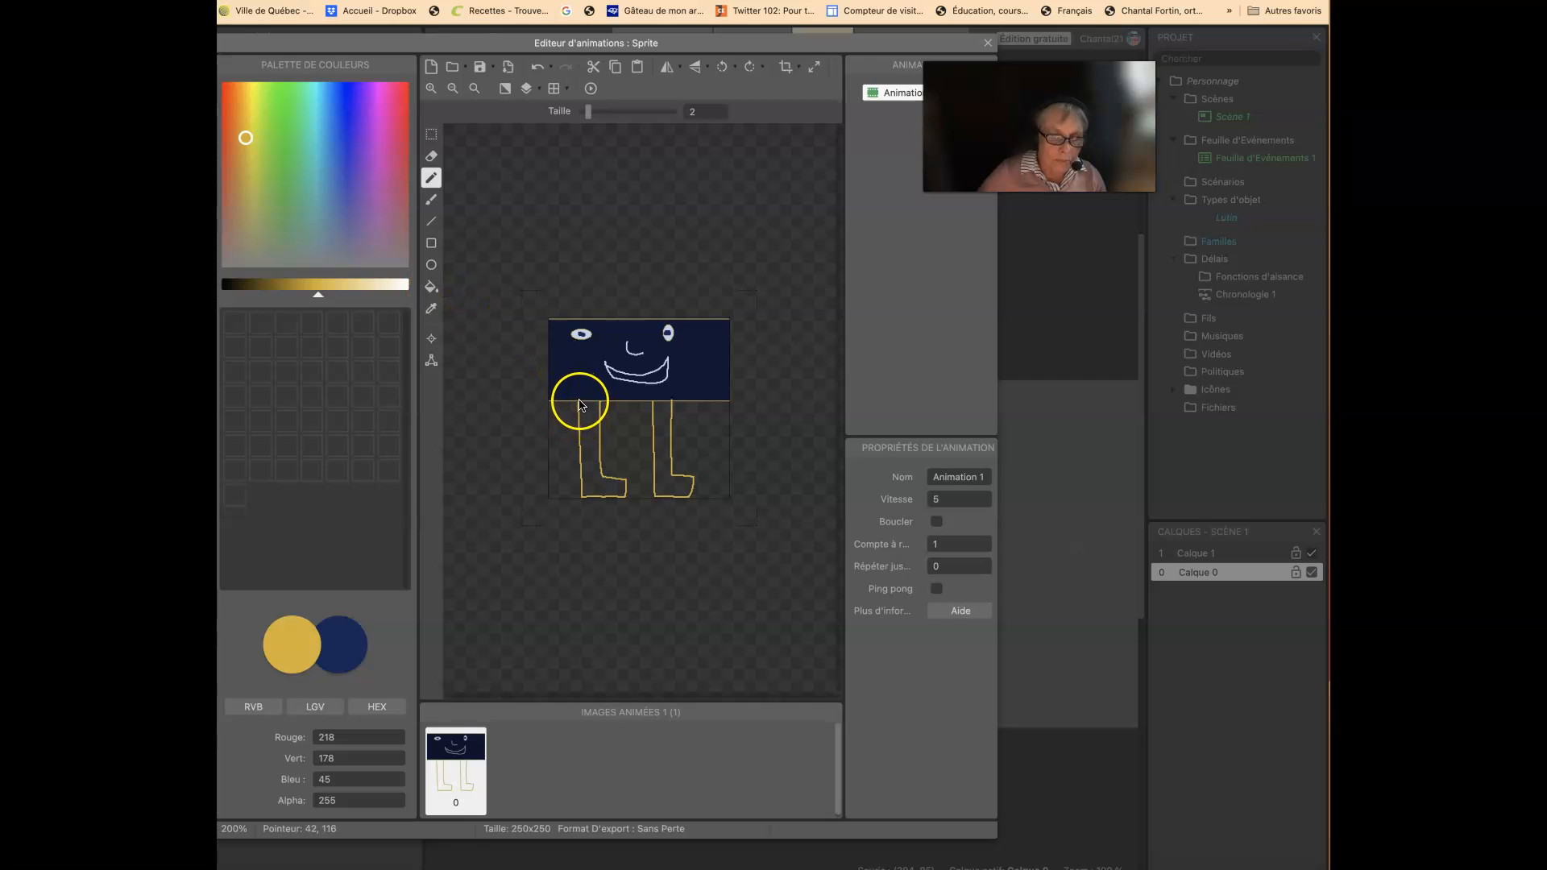
pyautogui.click(435, 290)
pyautogui.click(593, 434)
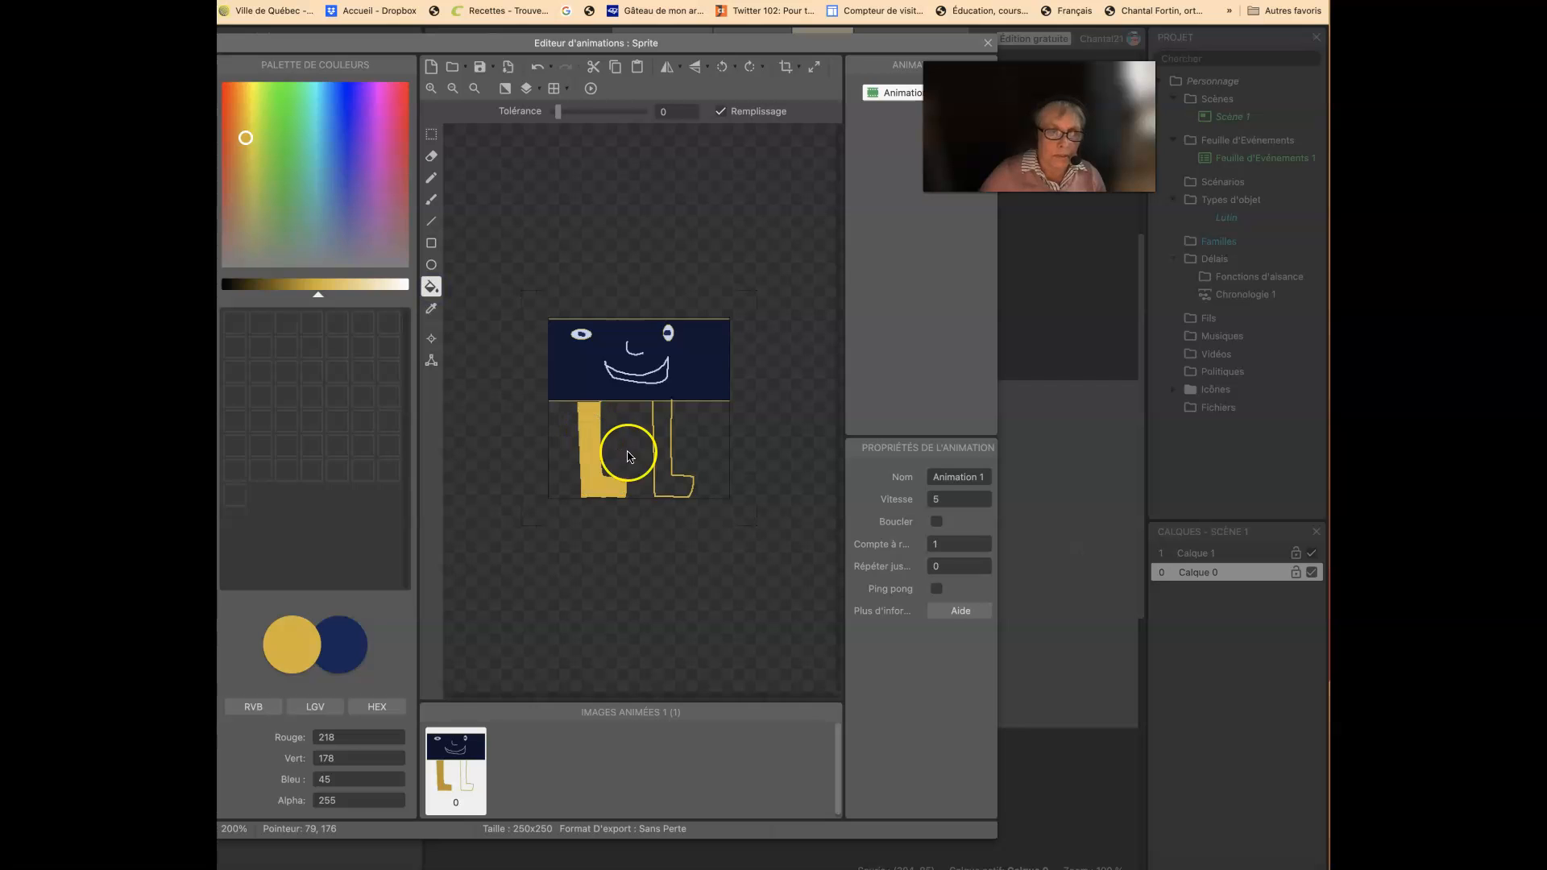
pyautogui.click(661, 439)
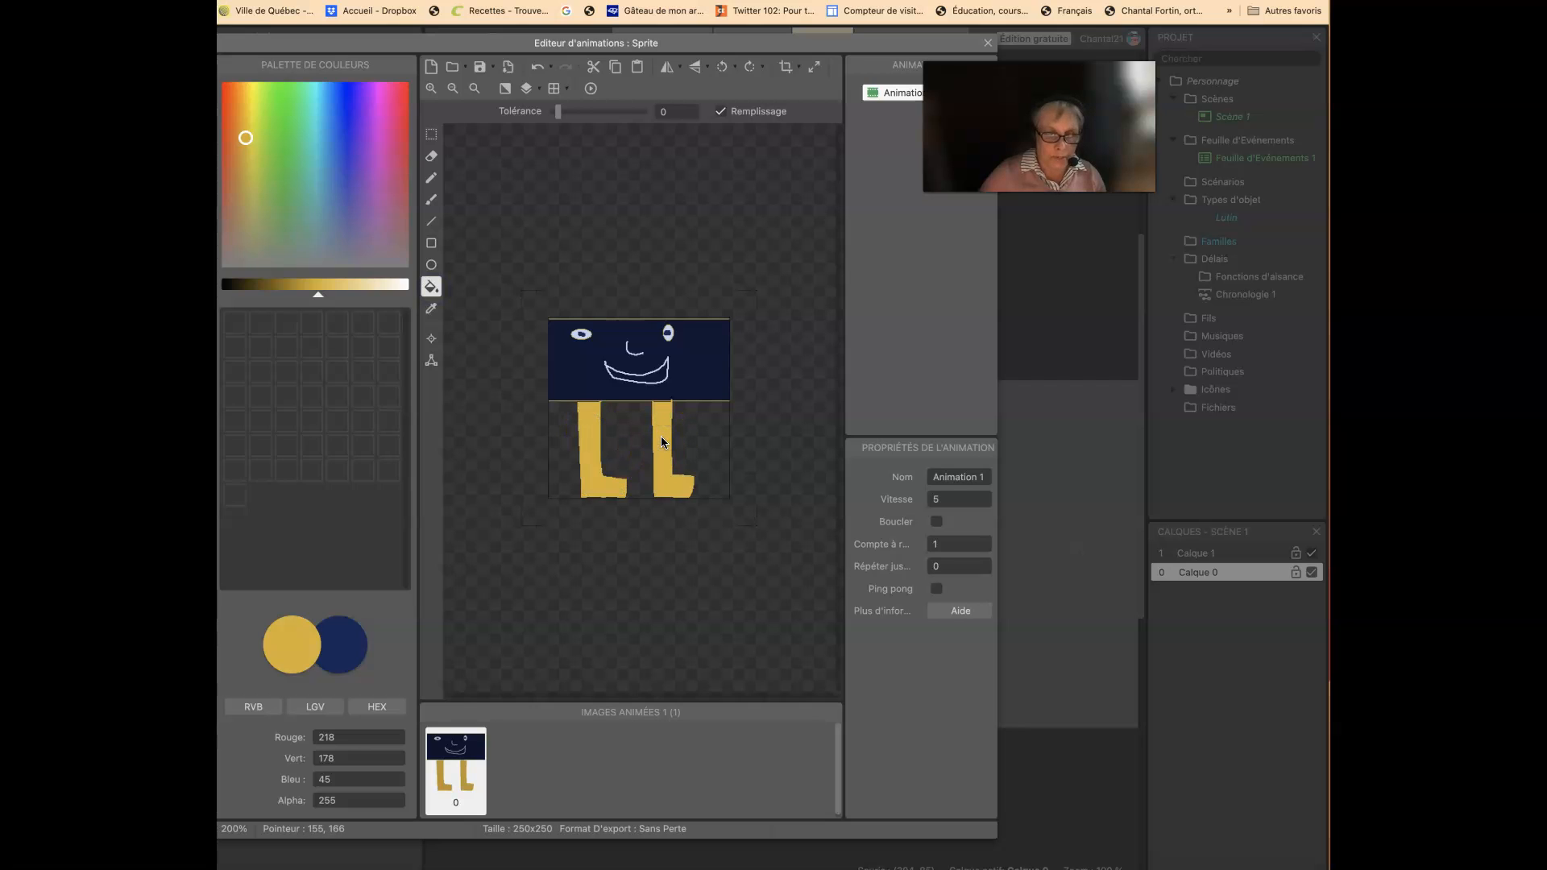
# Step: Draw small shoelaces on both feet with the pencil in dark blue (23, 38, 89)
pyautogui.click(348, 637)
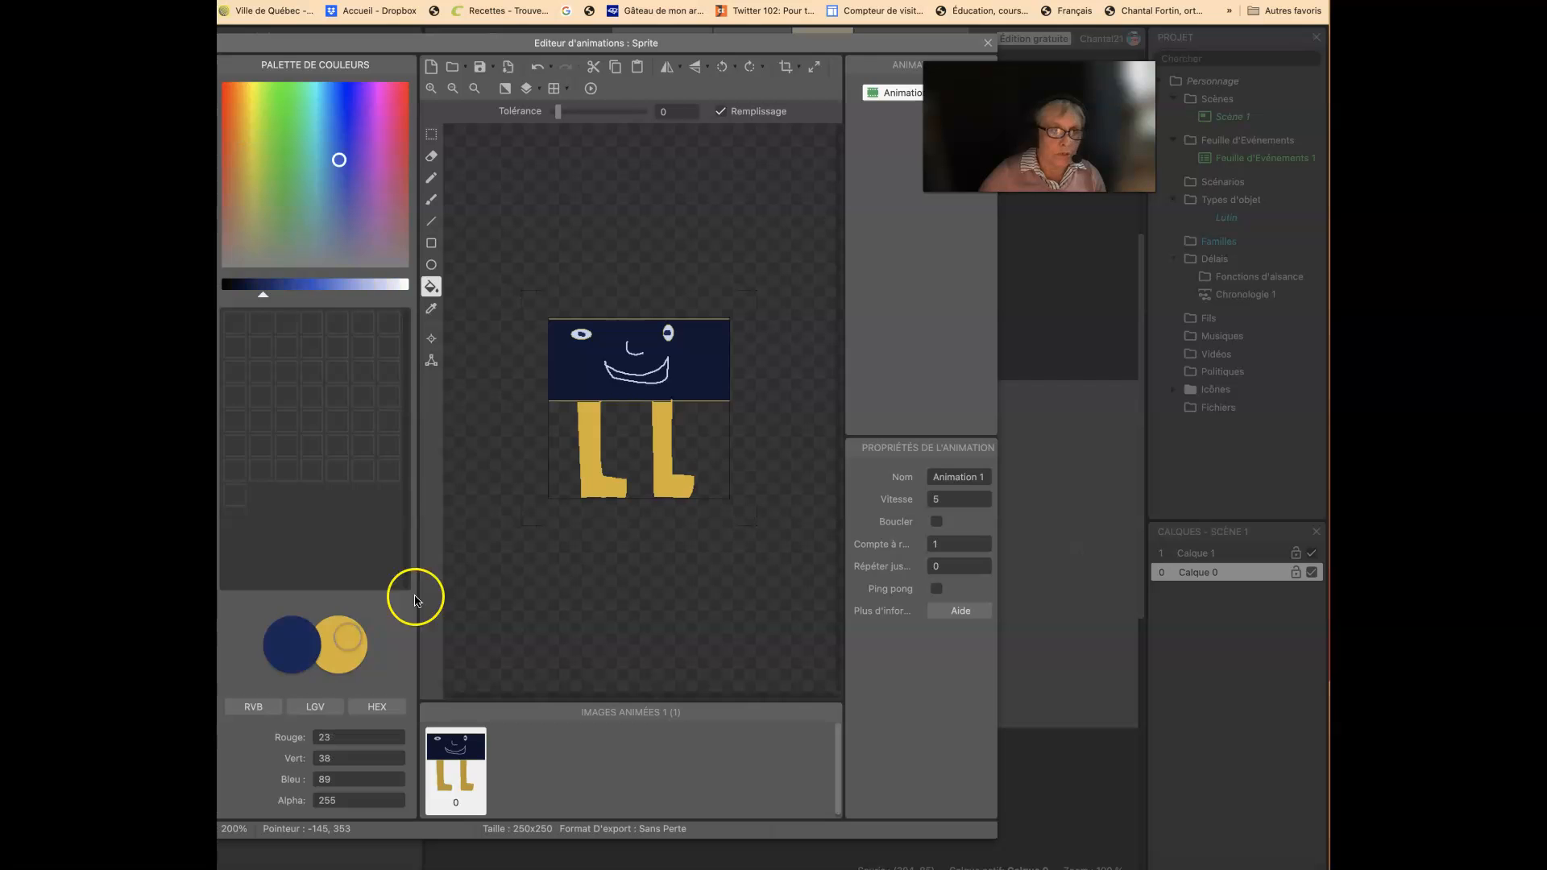
pyautogui.click(431, 177)
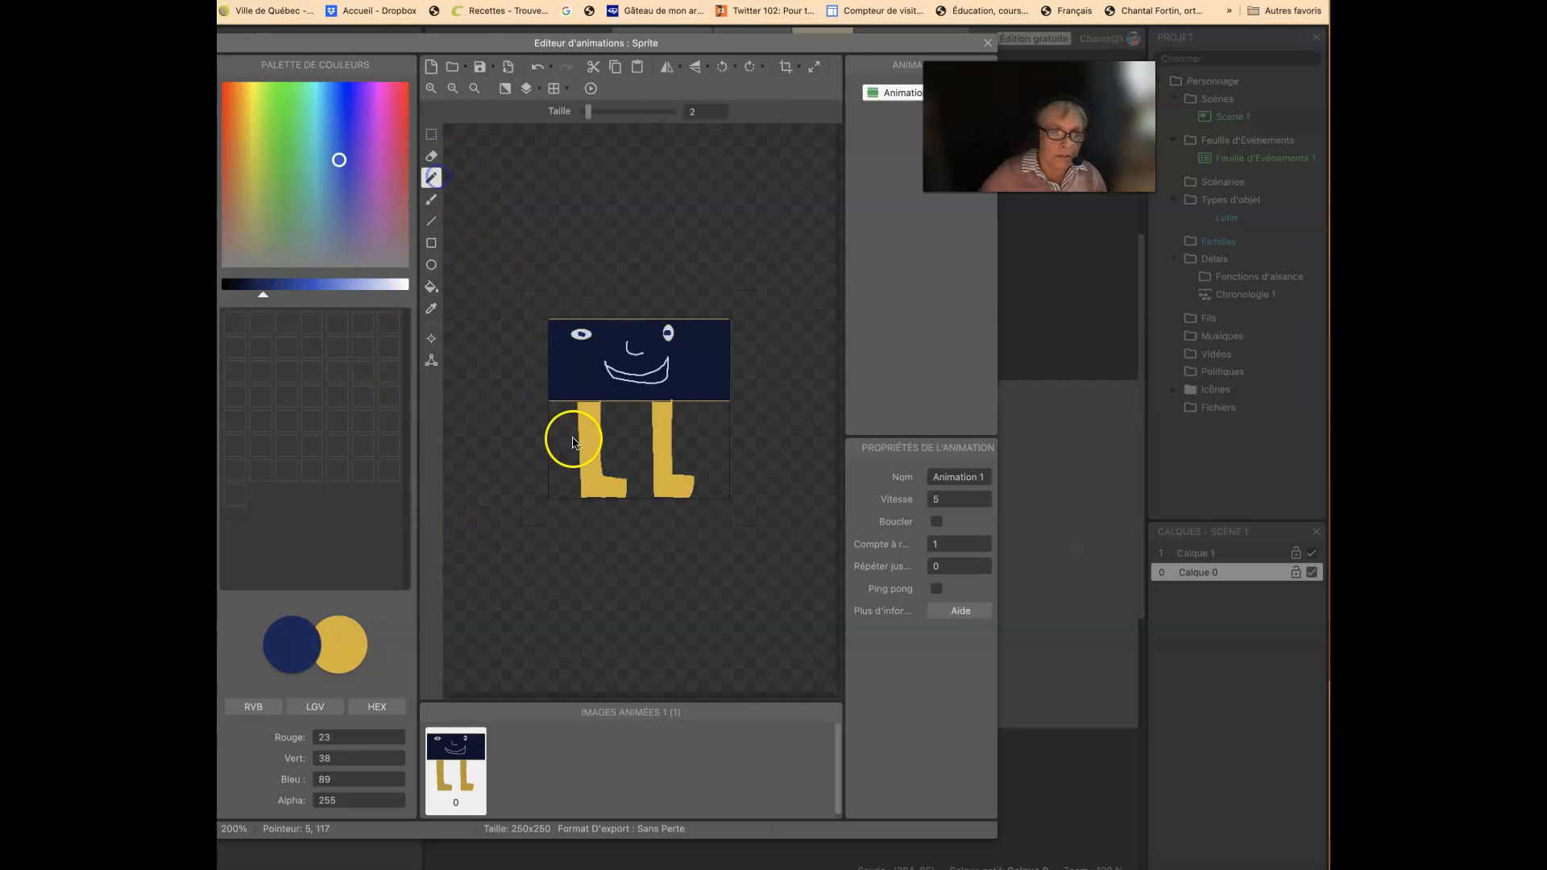
pyautogui.click(611, 482)
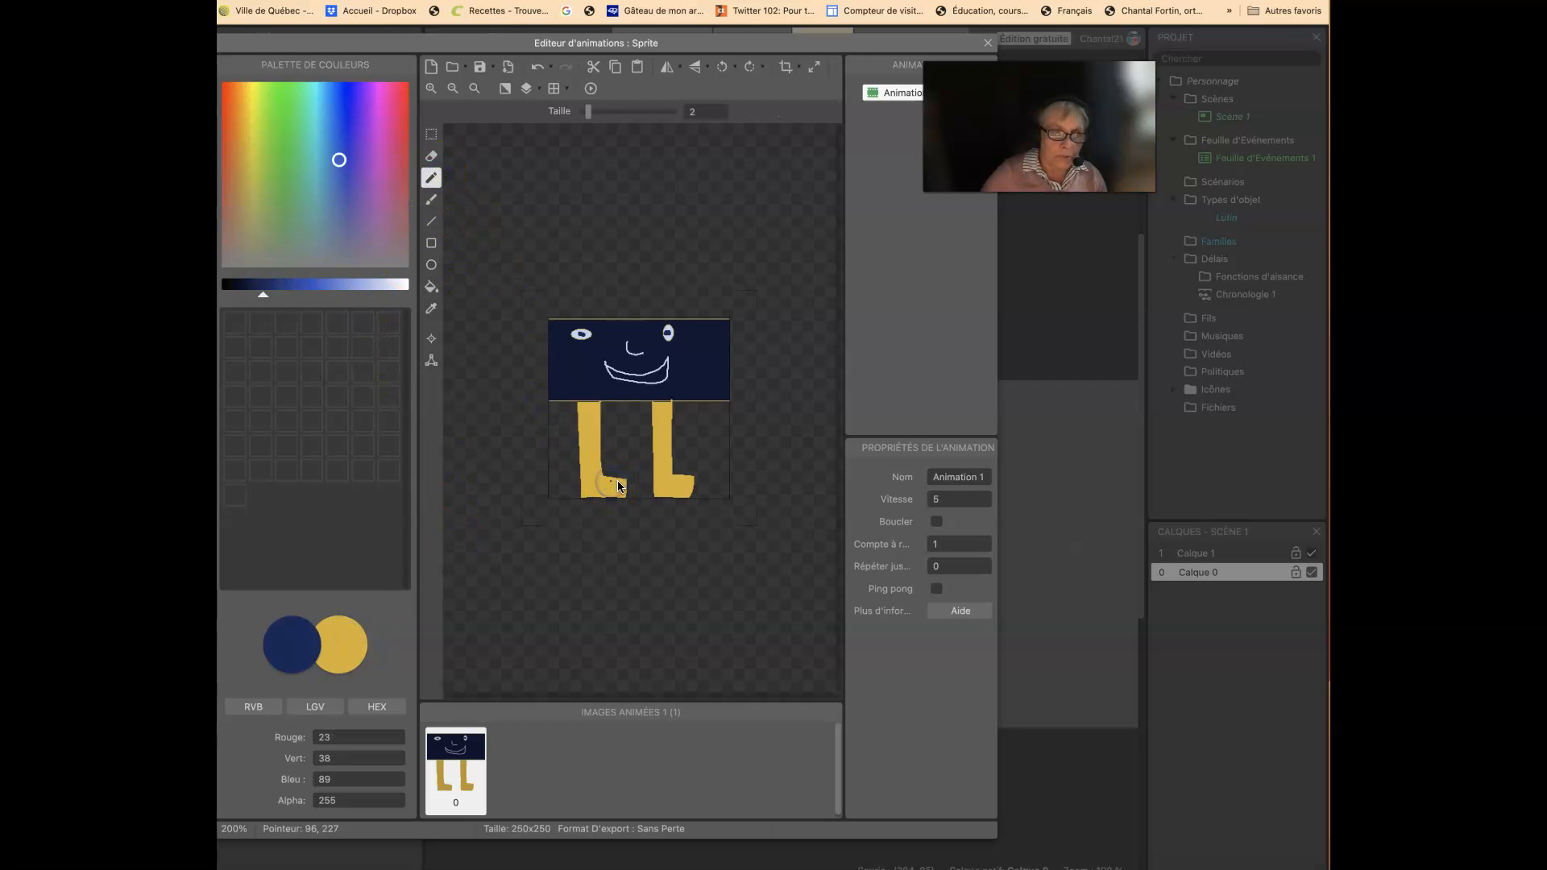
pyautogui.click(676, 478)
pyautogui.moveTo(615, 484); pyautogui.dragTo(612, 480)
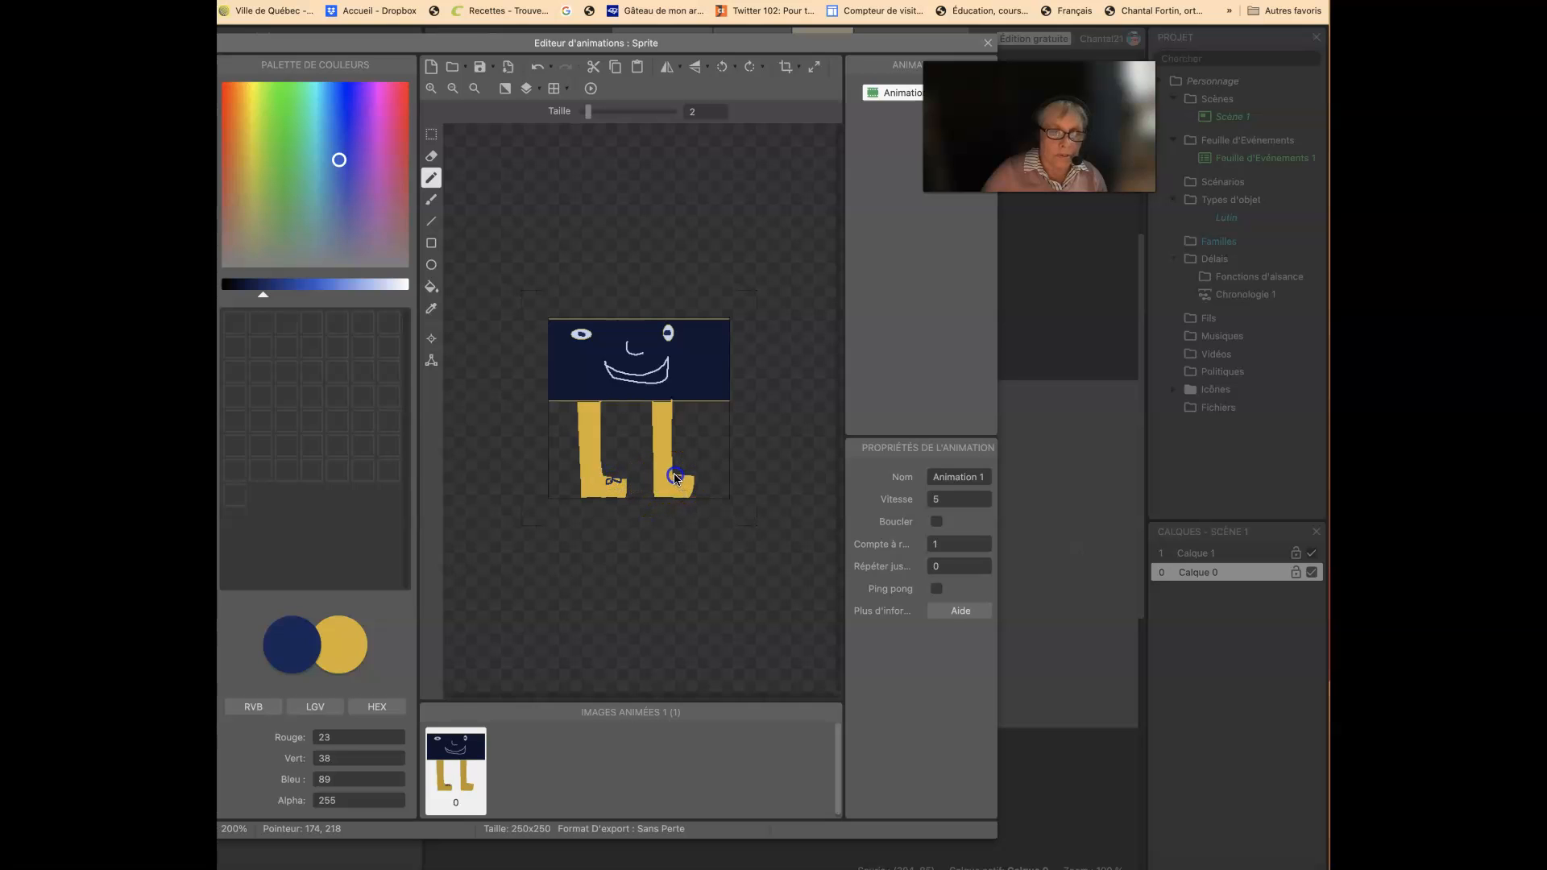
pyautogui.moveTo(677, 477); pyautogui.dragTo(687, 483)
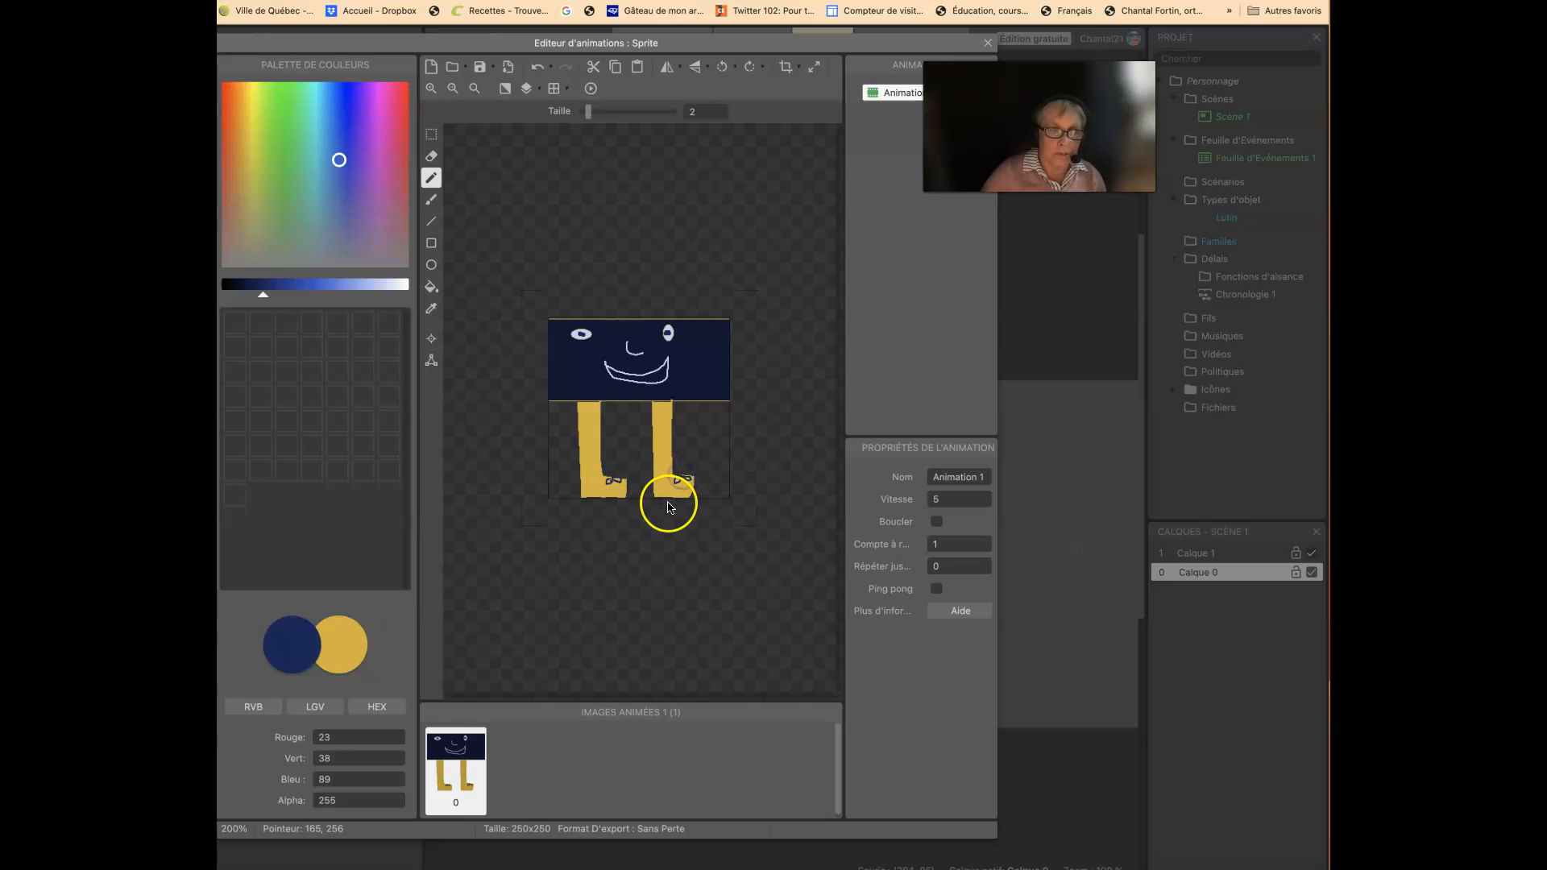
# Step: Close the animation editor, shrink the sprite to about 62 x 96 and place it at about 79, 68 in the scene
pyautogui.click(990, 45)
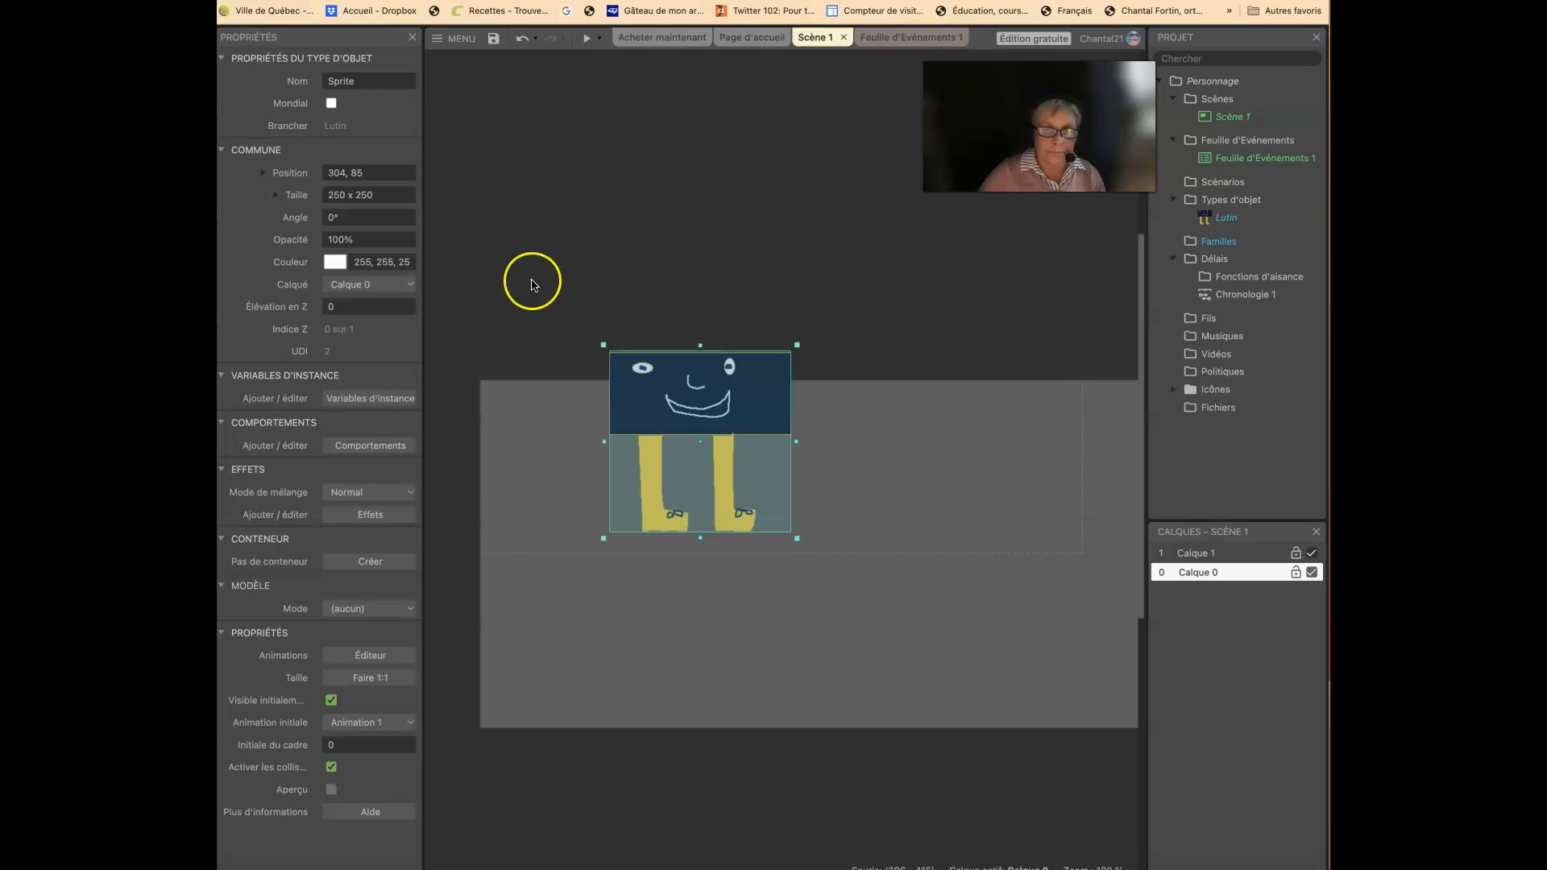
pyautogui.moveTo(605, 351); pyautogui.dragTo(545, 411)
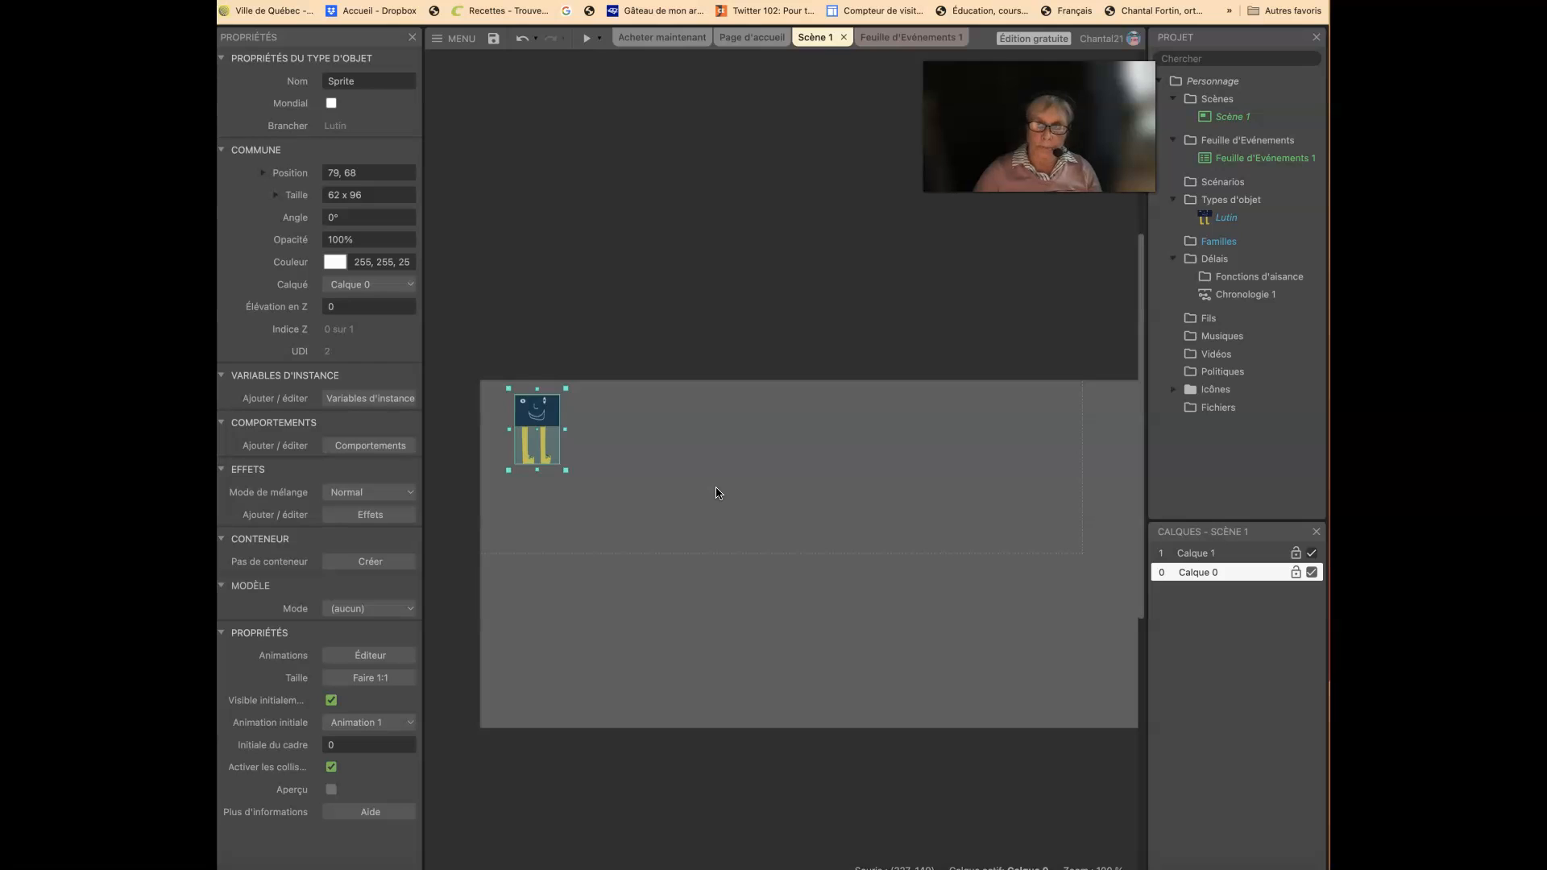
pyautogui.scroll(1, 718, 492)
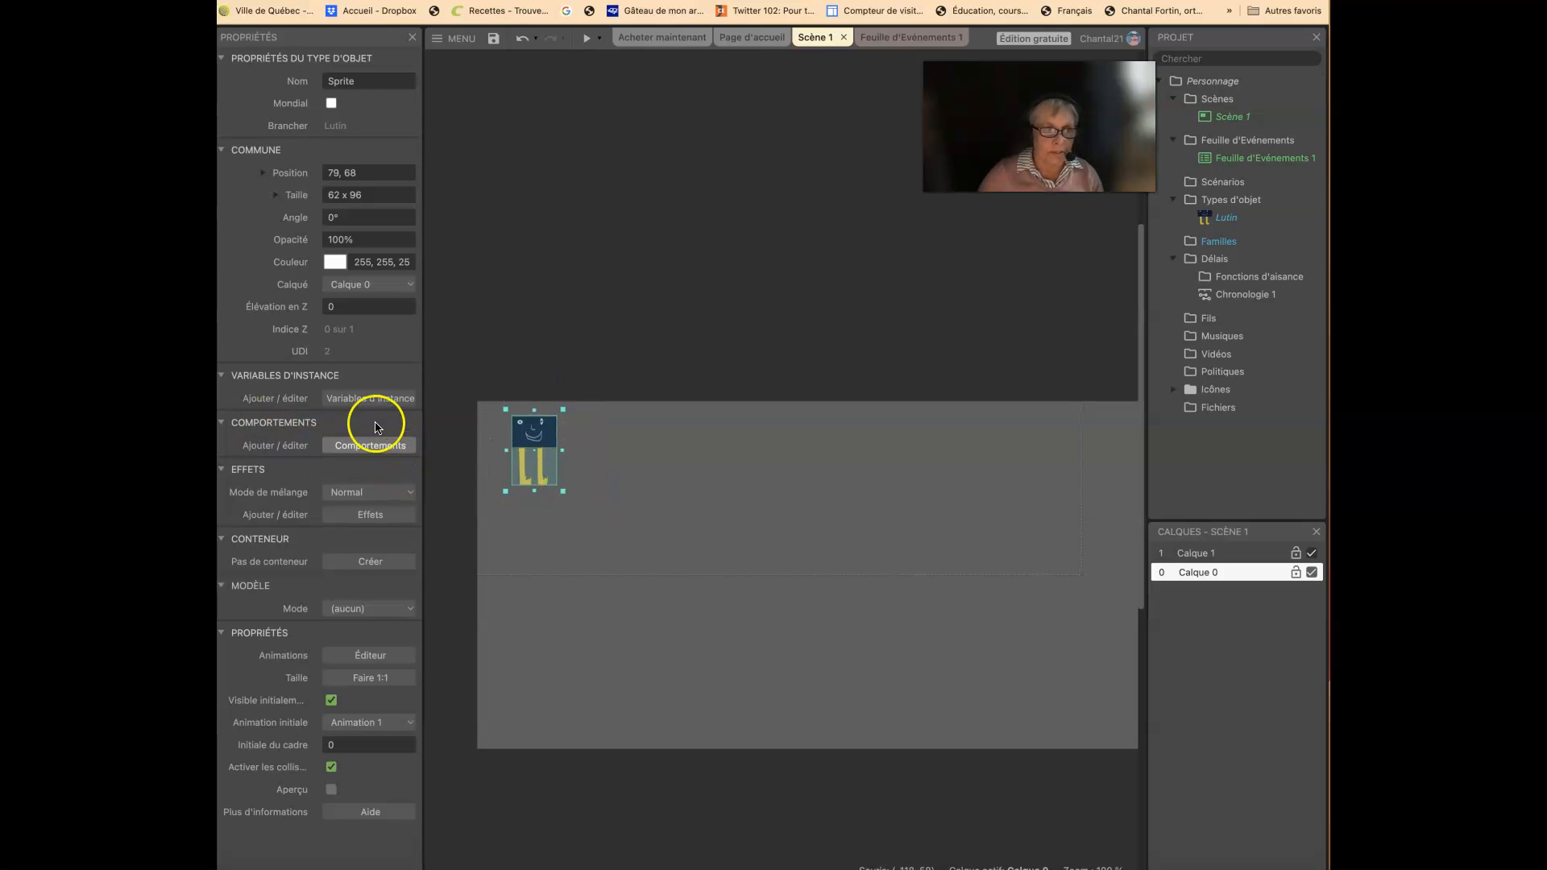
# Step: Add the Plate-forme behaviour to the character sprite and close the behaviours dialog
pyautogui.click(400, 450)
pyautogui.click(692, 553)
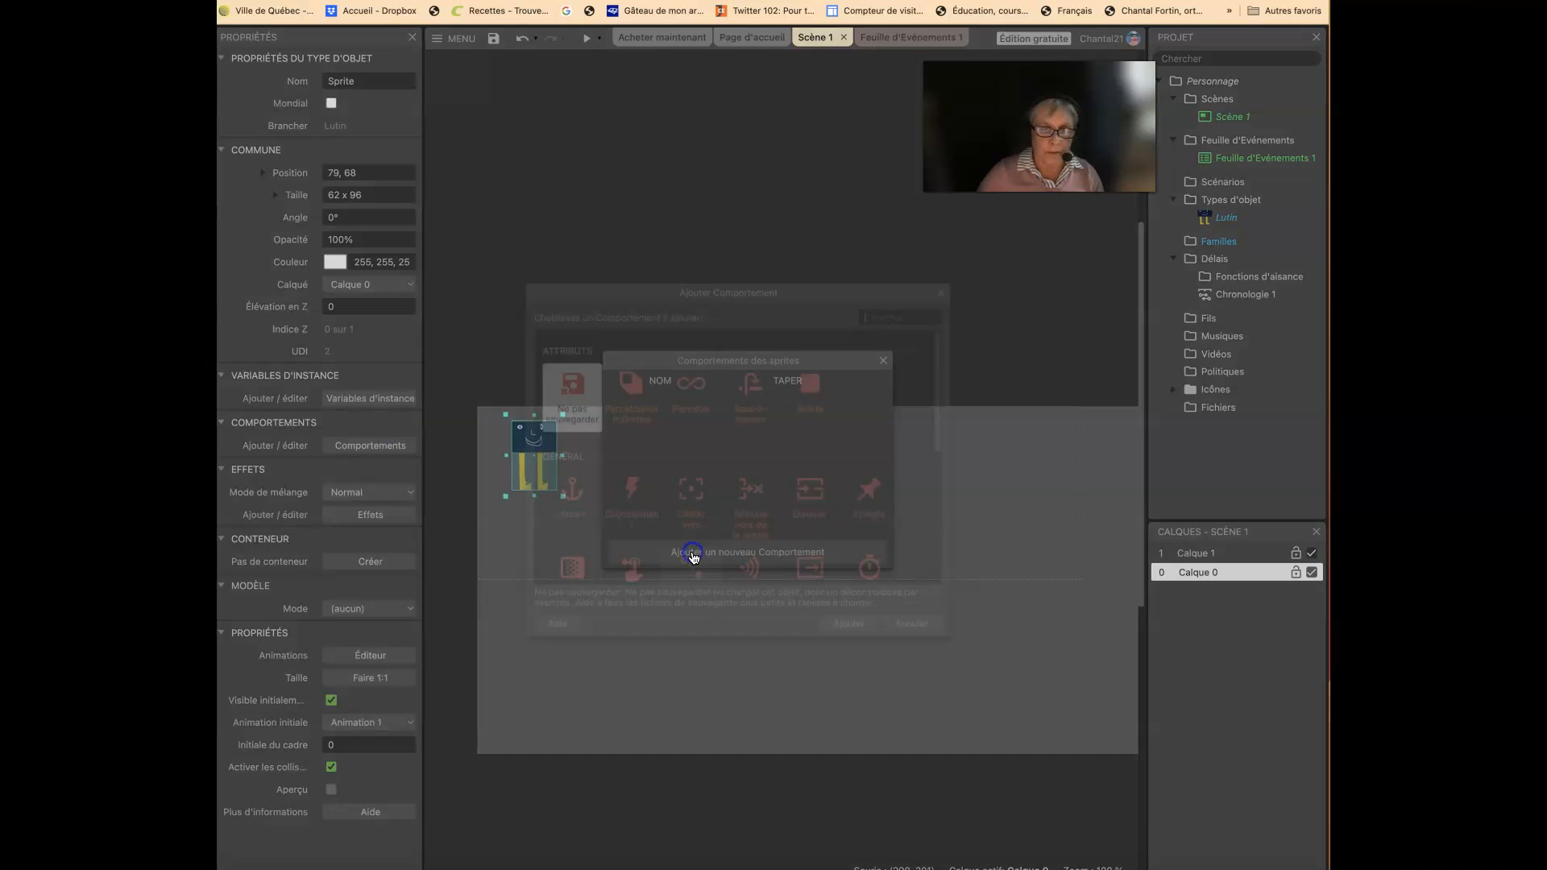
pyautogui.scroll(-5, 692, 548)
pyautogui.click(628, 479)
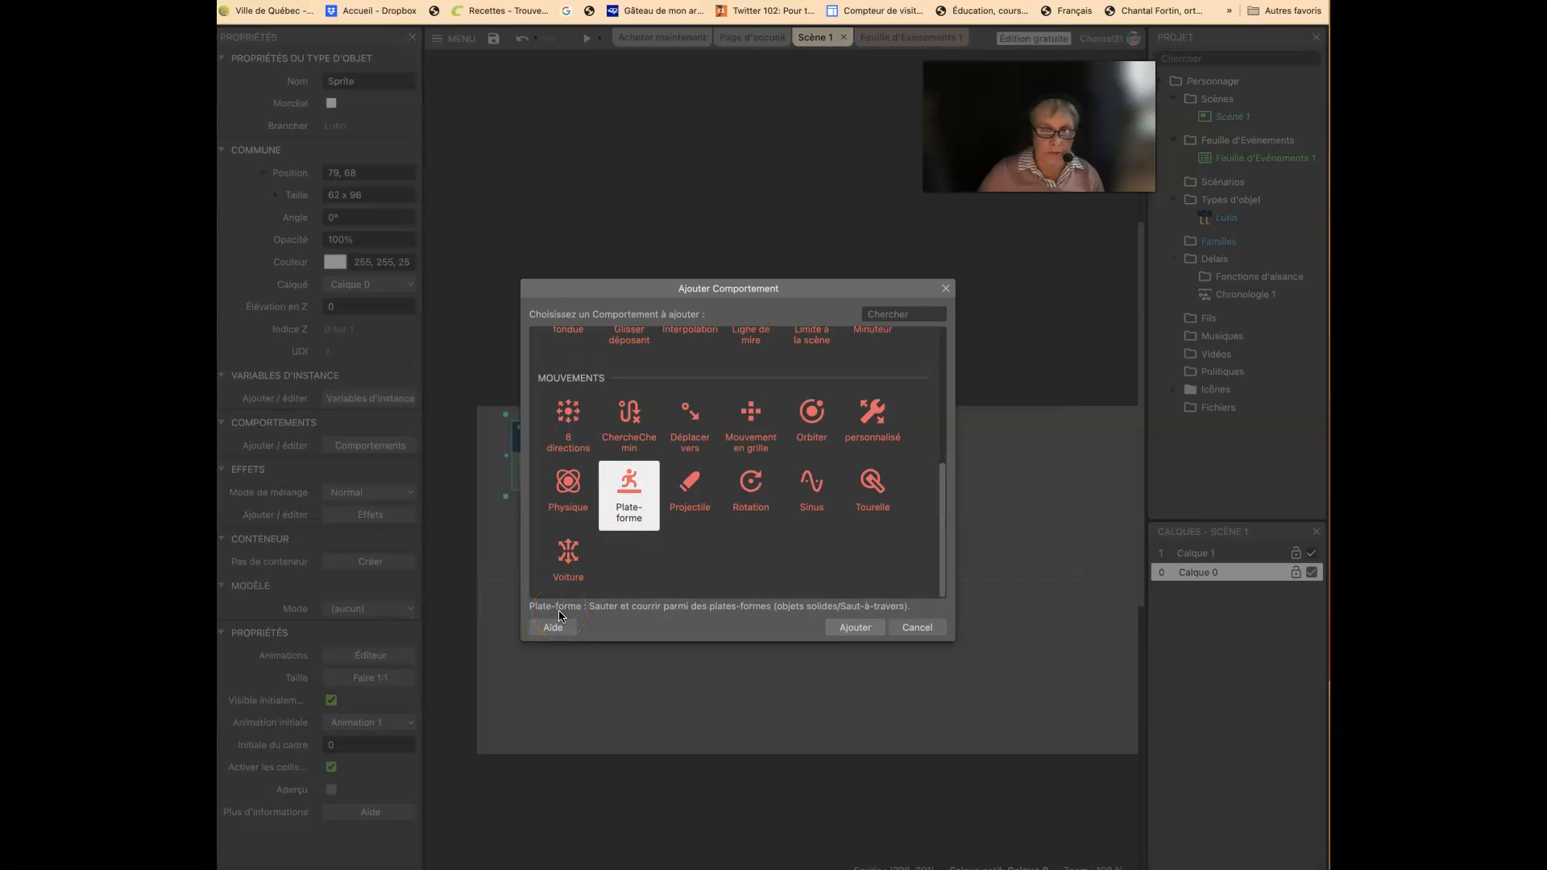
pyautogui.click(604, 616)
pyautogui.click(856, 627)
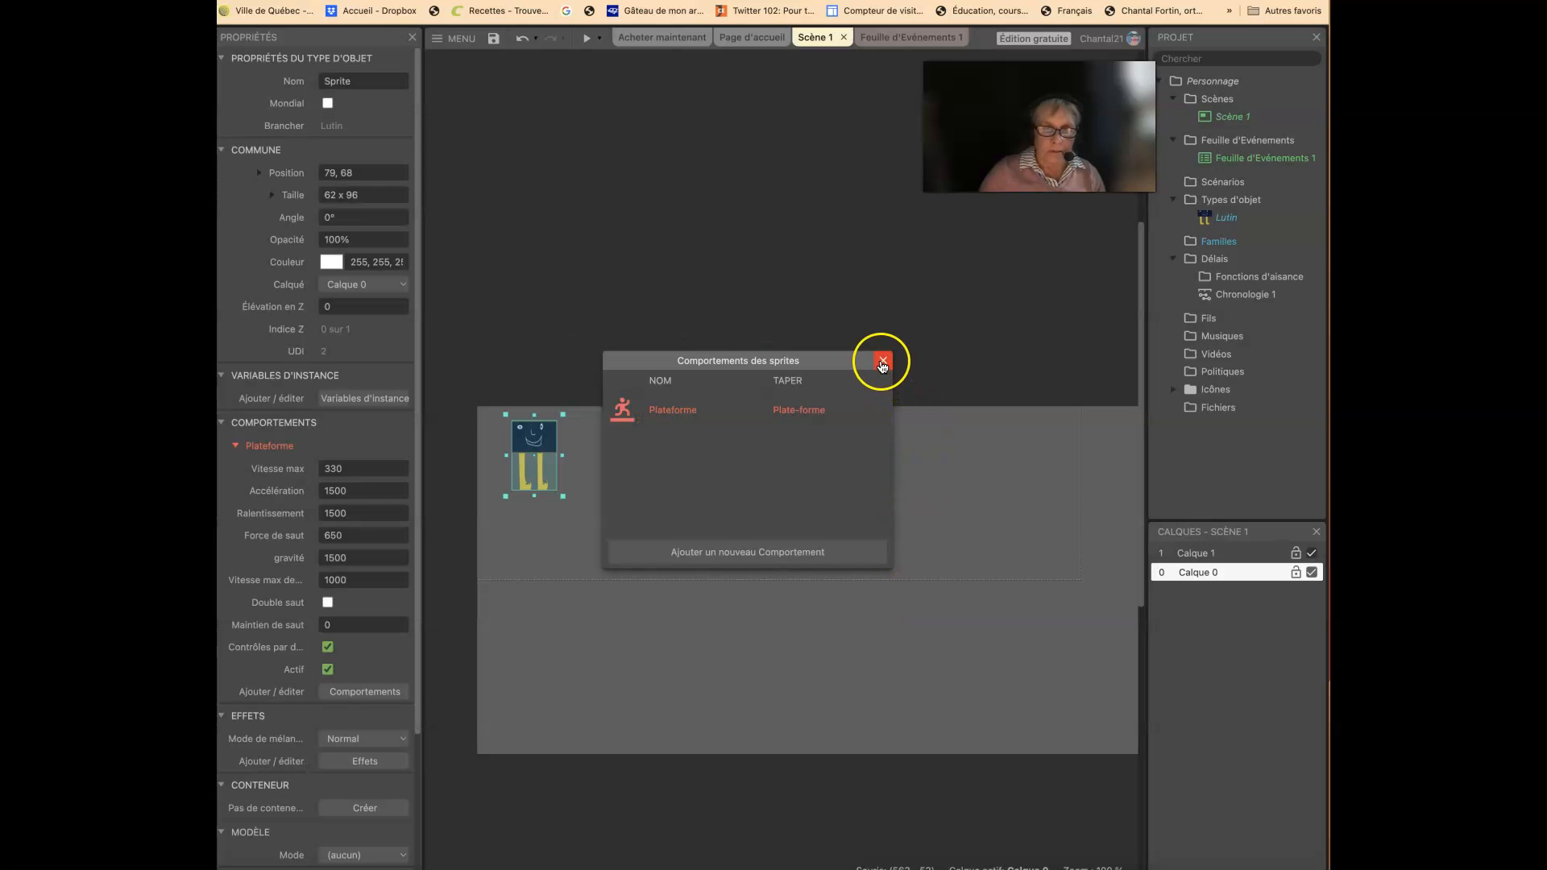
pyautogui.click(882, 363)
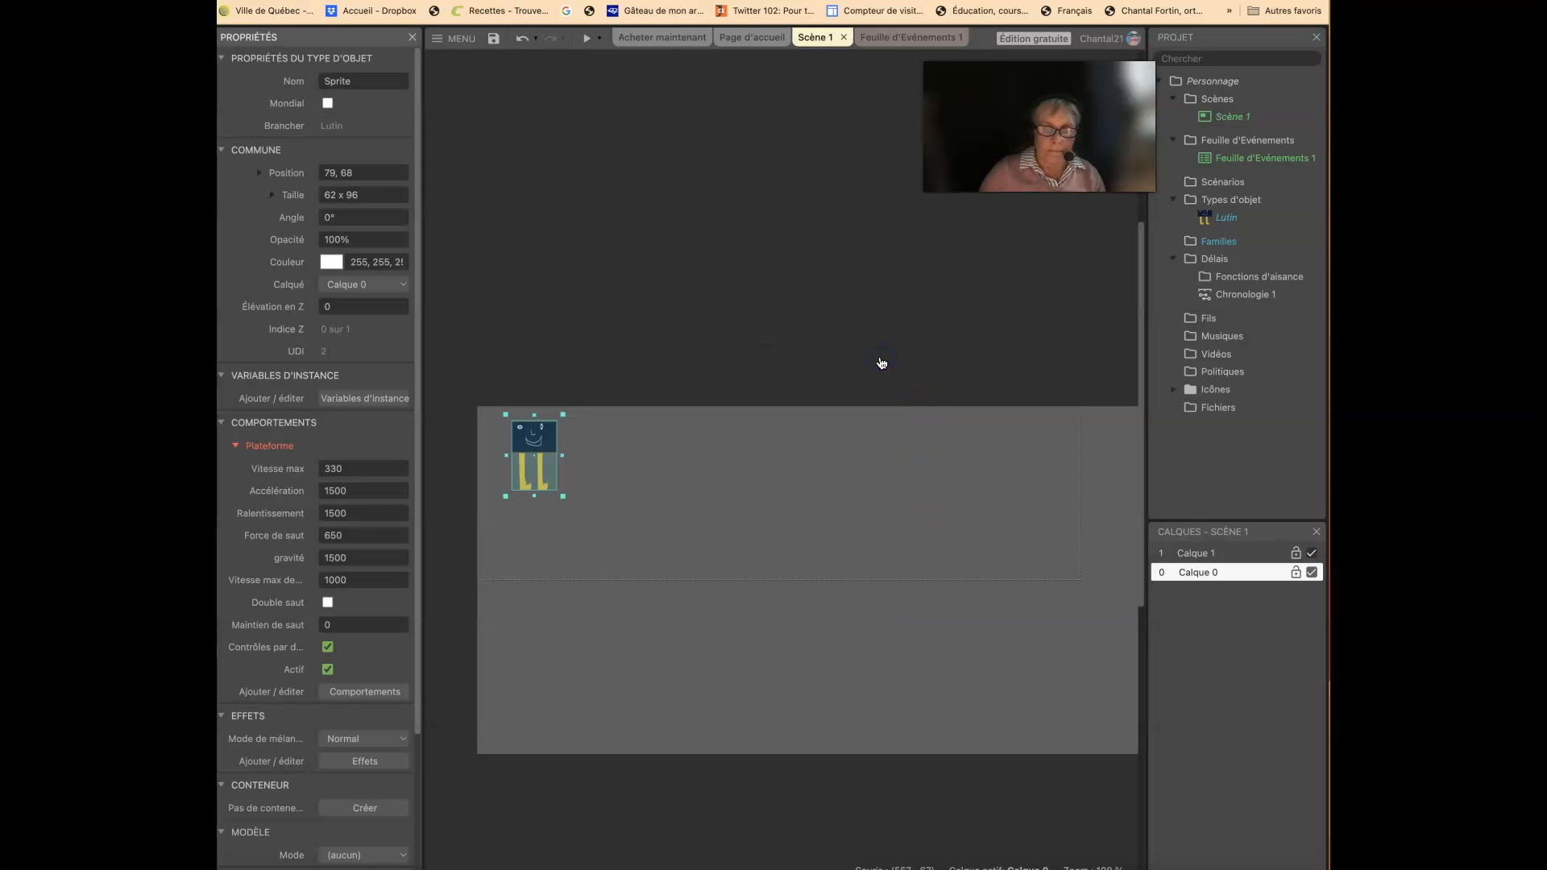
# Step: Insert an Arrière-plan Répété object into the scene to the right of the character
pyautogui.click(790, 482)
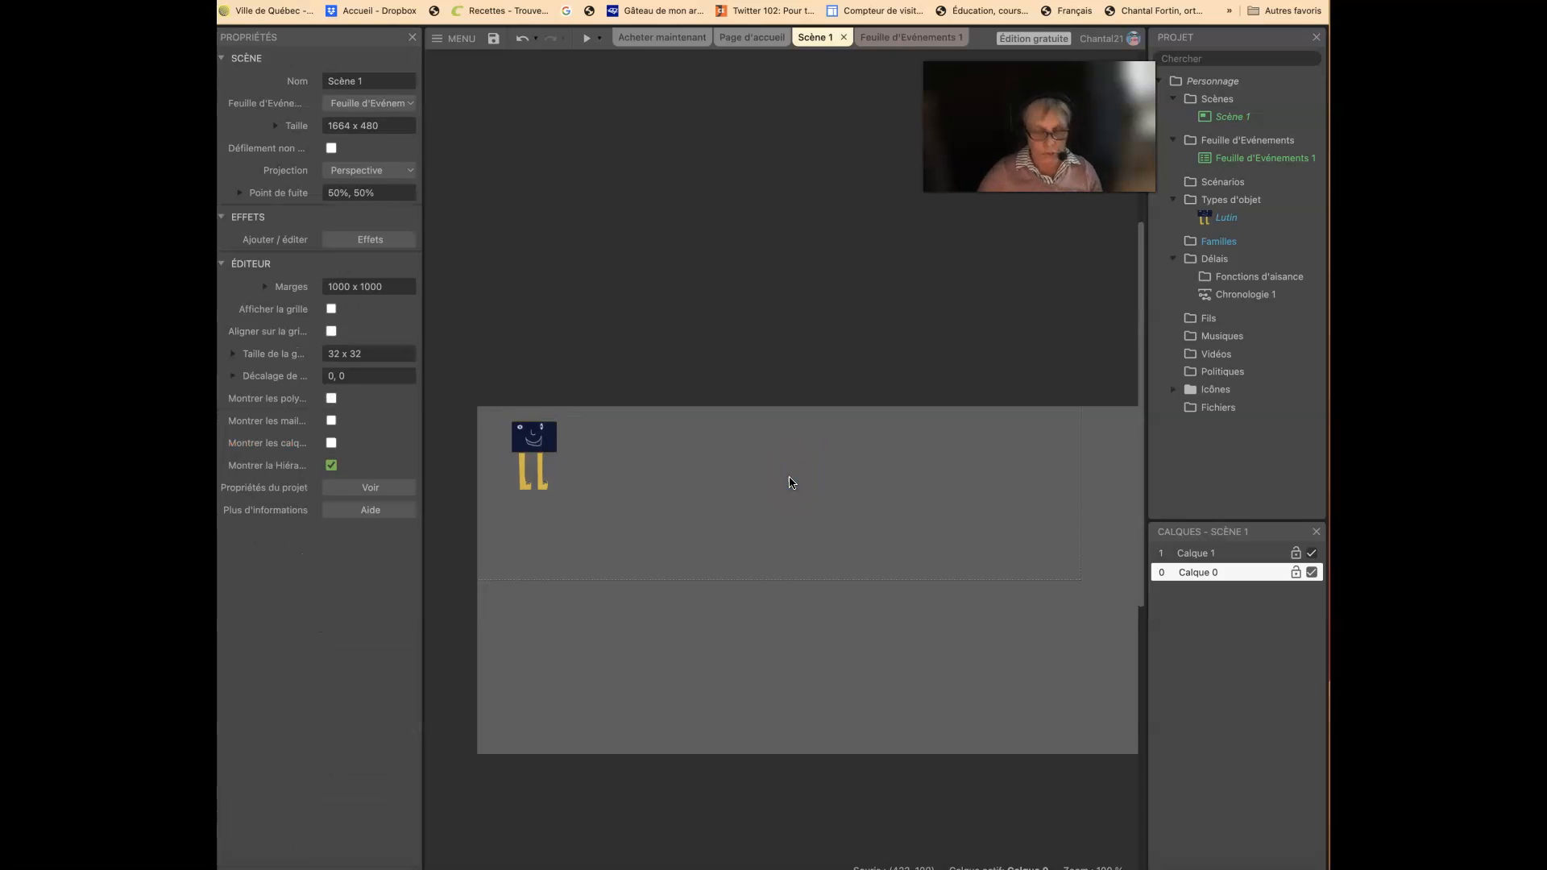
pyautogui.rightClick(789, 482)
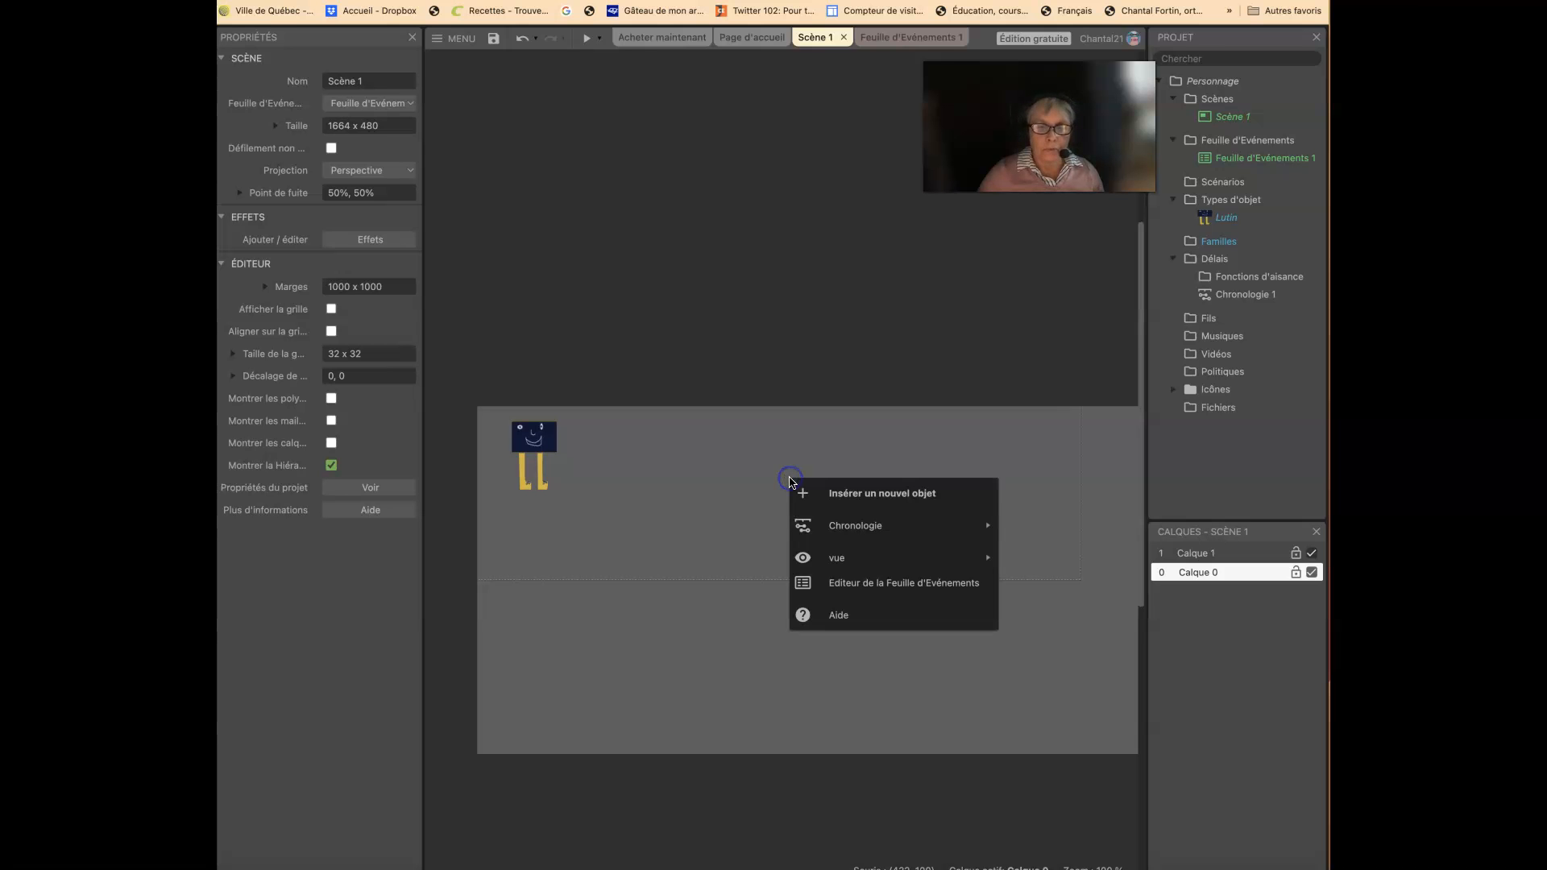
pyautogui.click(855, 494)
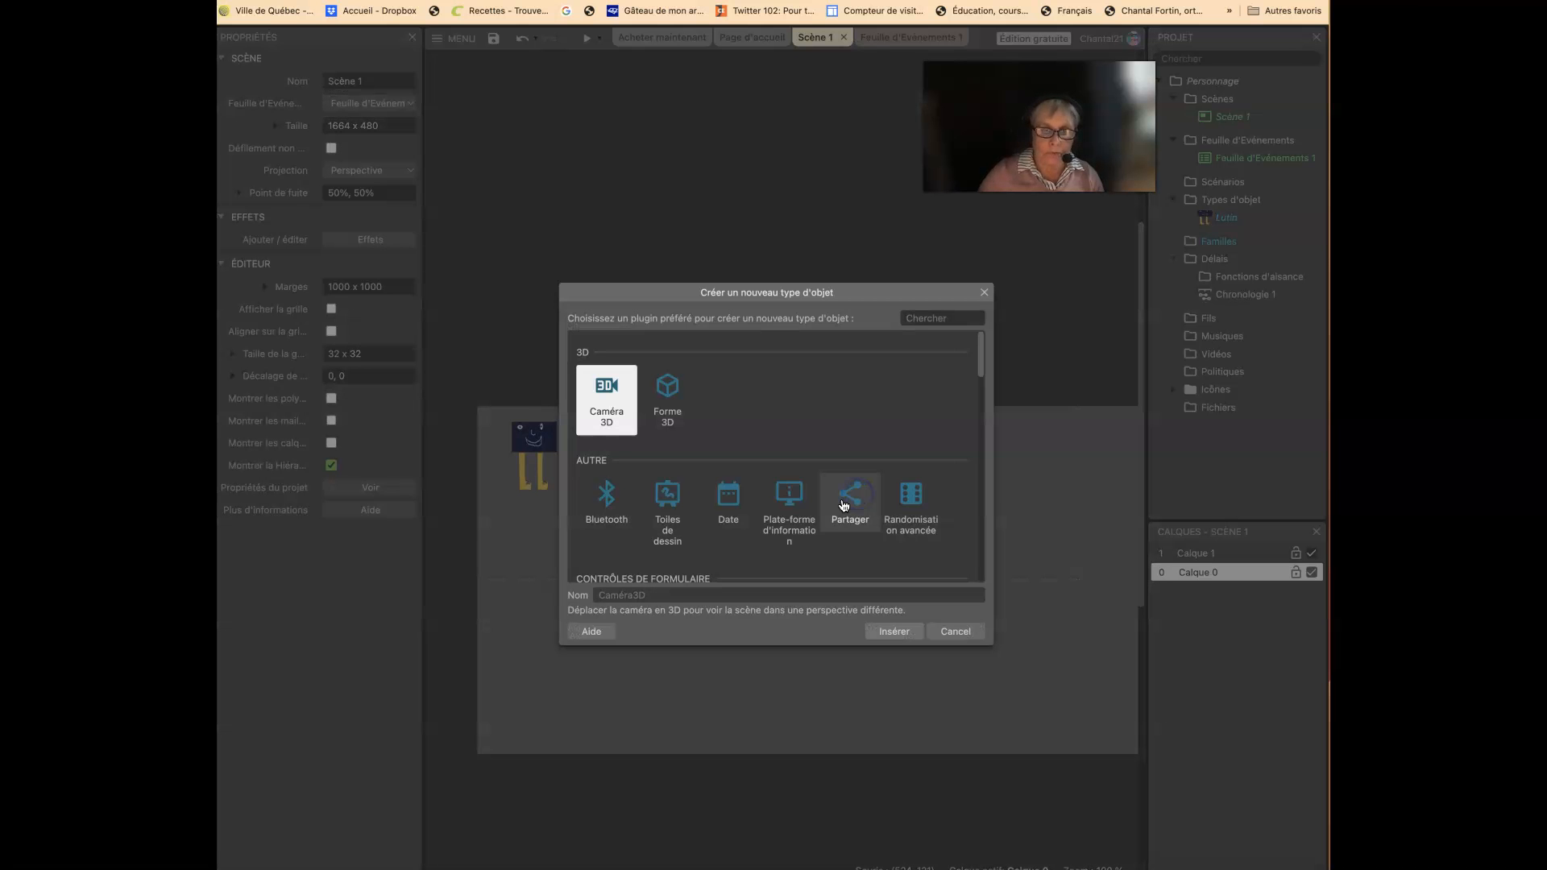
pyautogui.scroll(-5, 753, 525)
pyautogui.scroll(-5, 752, 532)
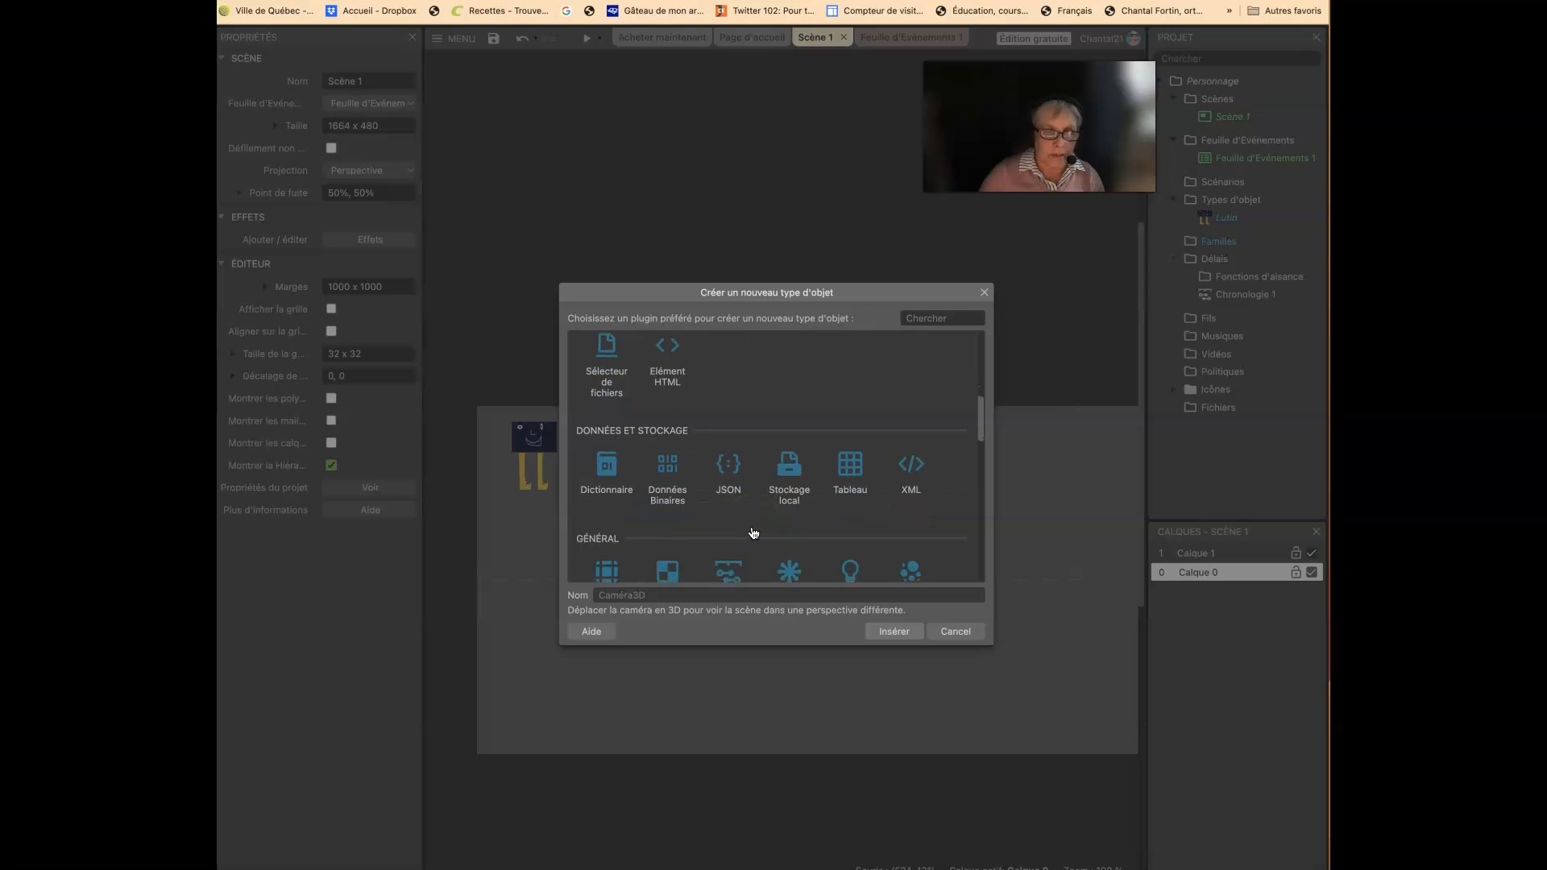
pyautogui.click(657, 418)
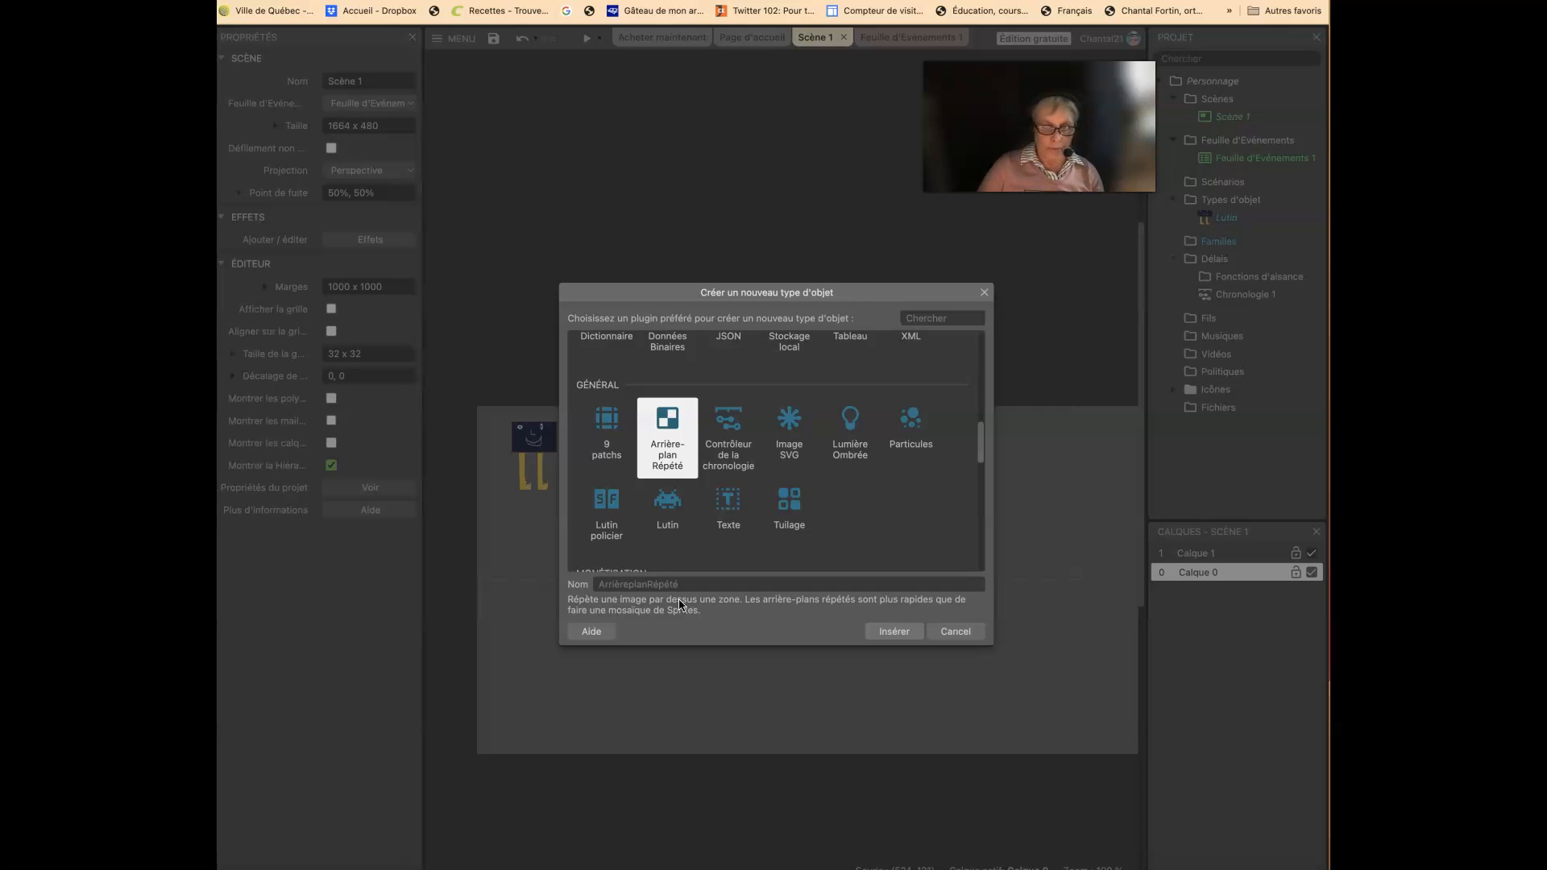
pyautogui.click(888, 632)
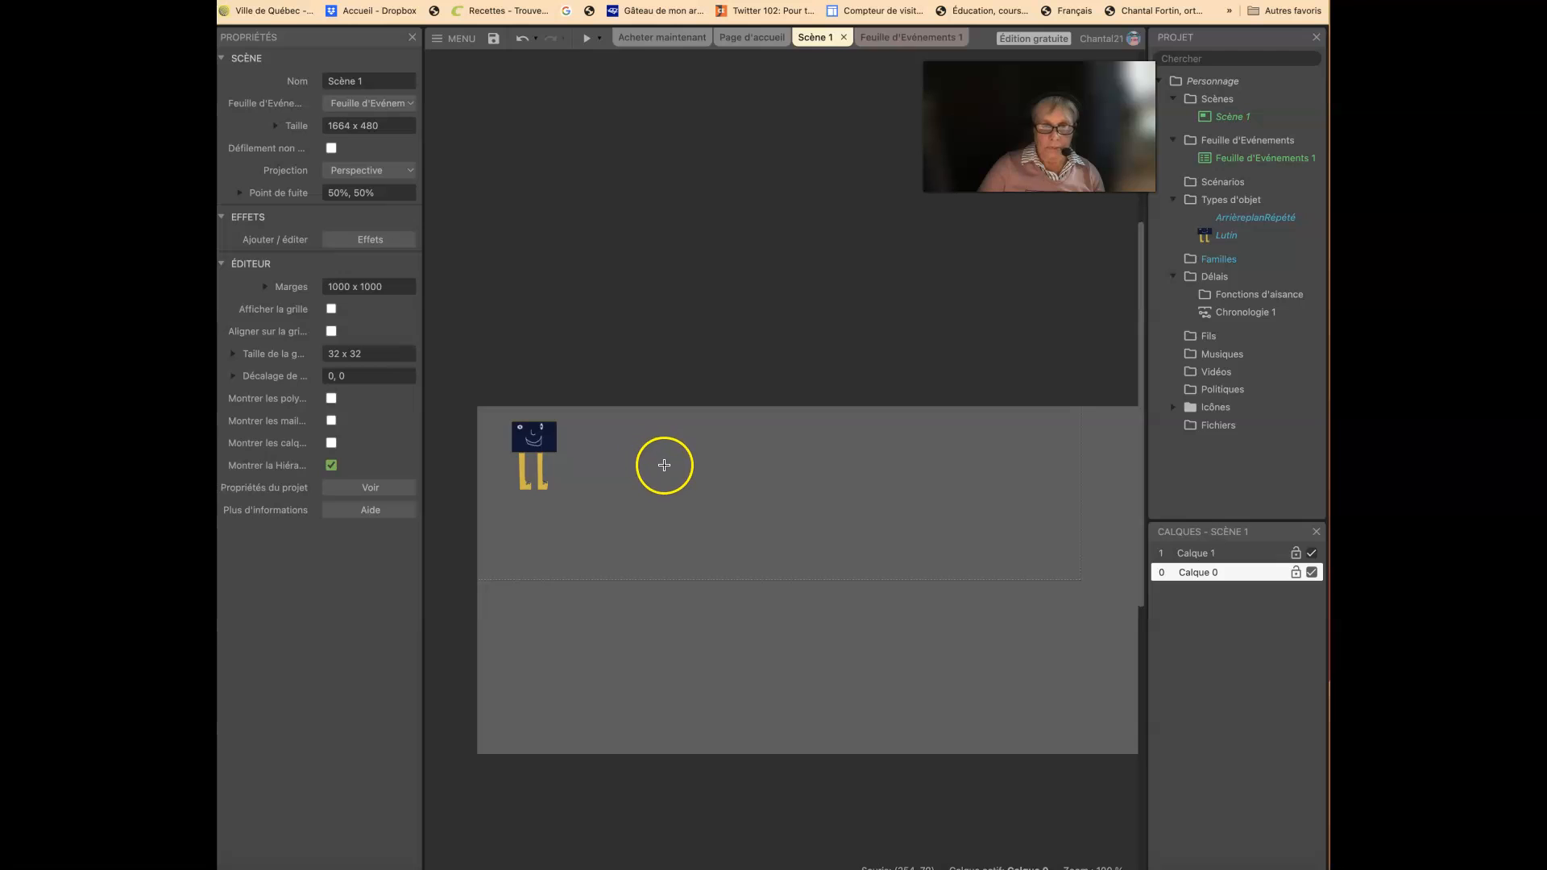
pyautogui.click(664, 465)
pyautogui.moveTo(664, 470)
pyautogui.mouseDown()
pyautogui.moveTo(625, 366)
pyautogui.moveTo(618, 494)
pyautogui.moveTo(634, 543)
pyautogui.mouseUp()
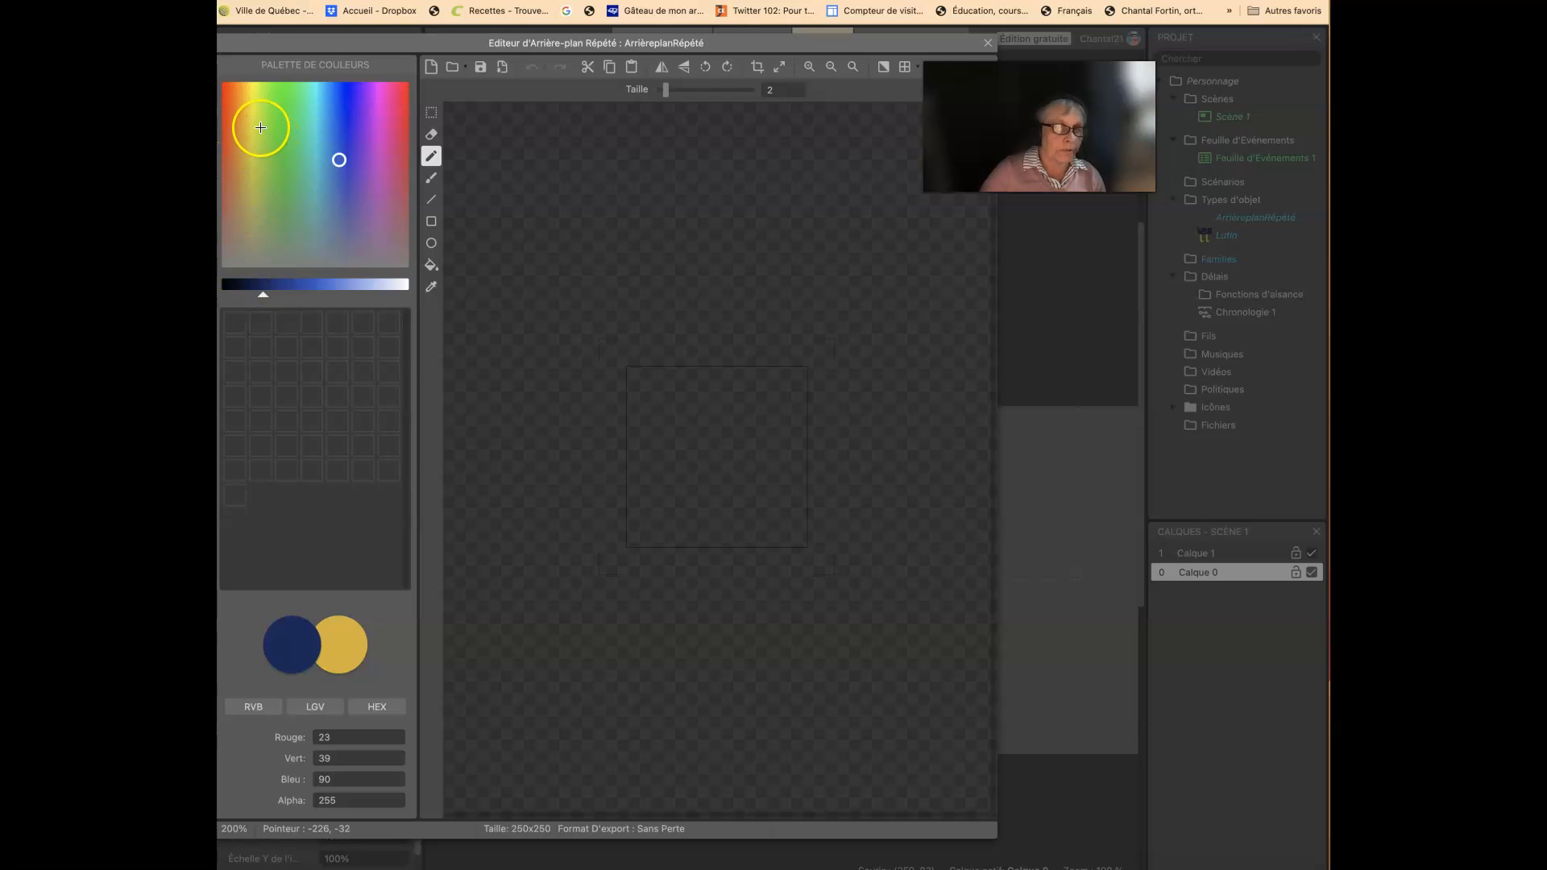
# Step: Fill the whole tiled background image with olive green (70, 98, 13) and close its editor
pyautogui.click(263, 126)
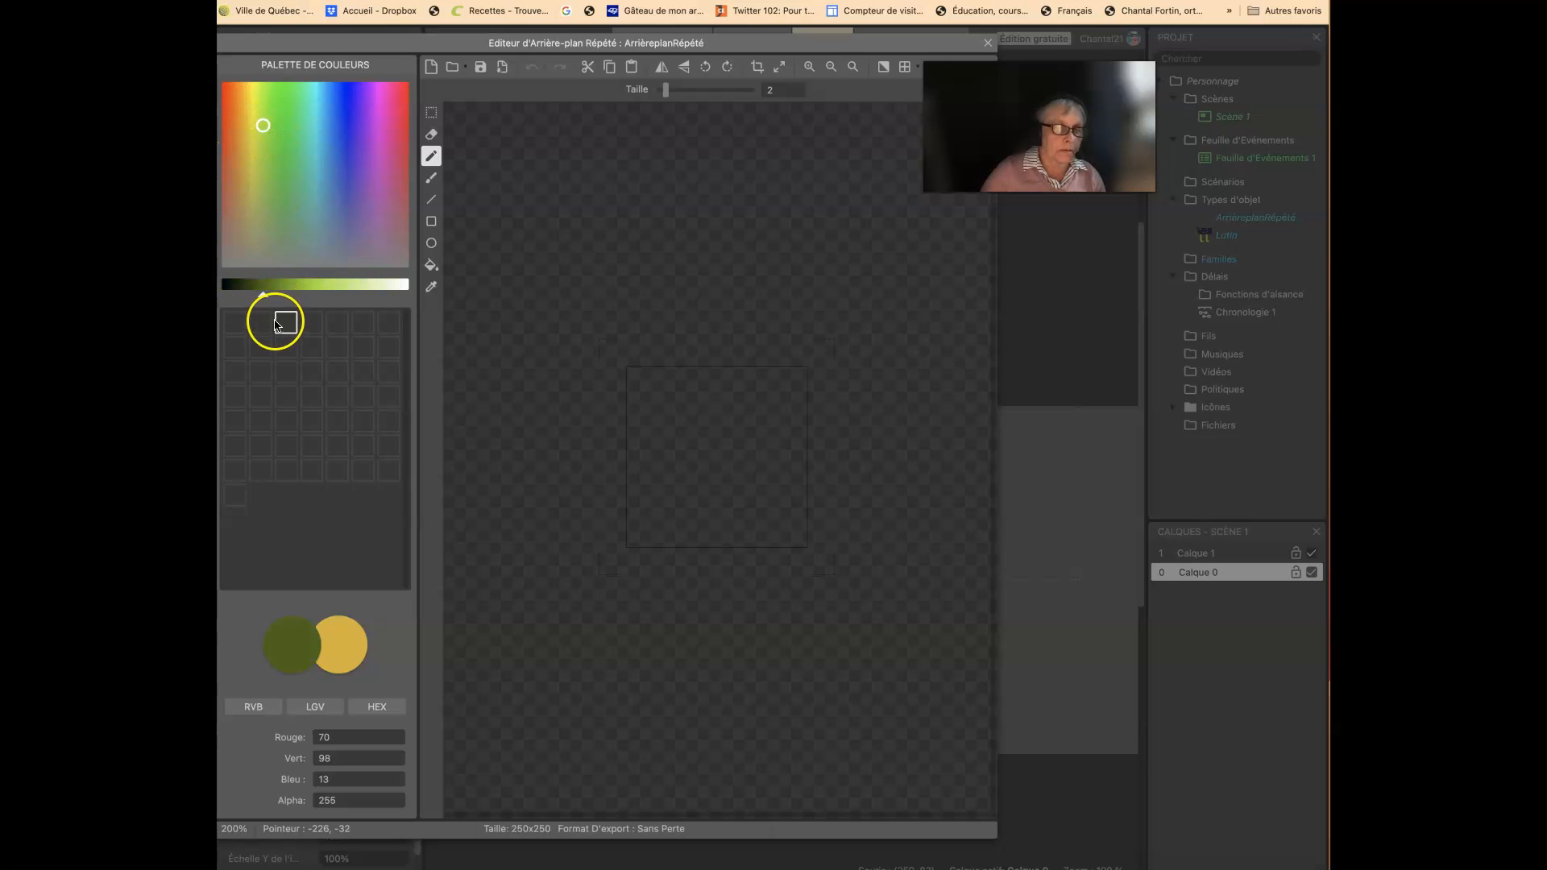
pyautogui.click(431, 264)
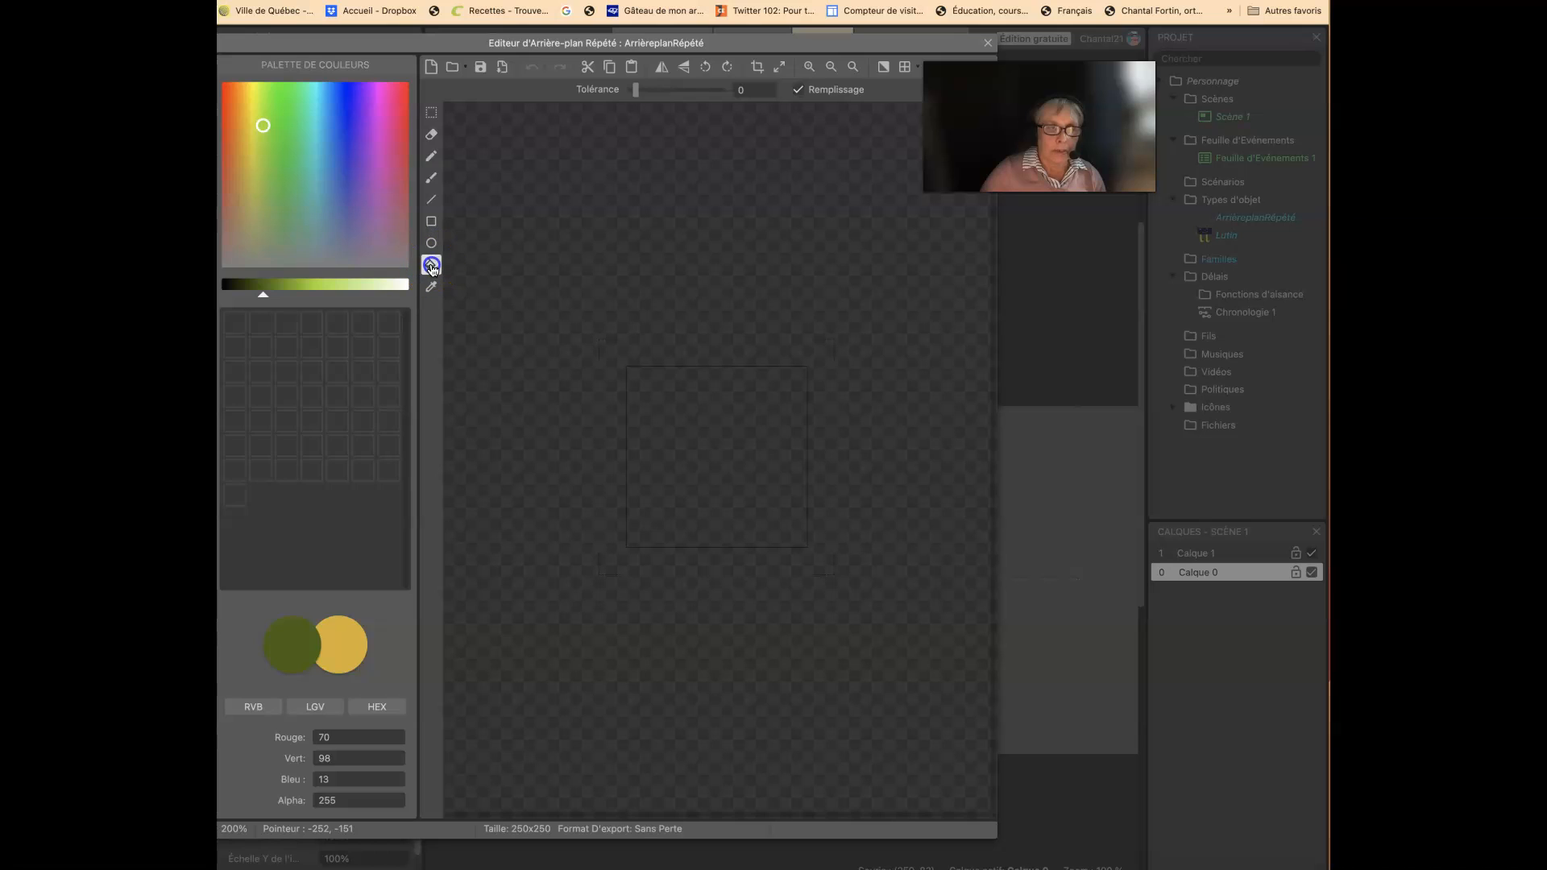
pyautogui.click(719, 395)
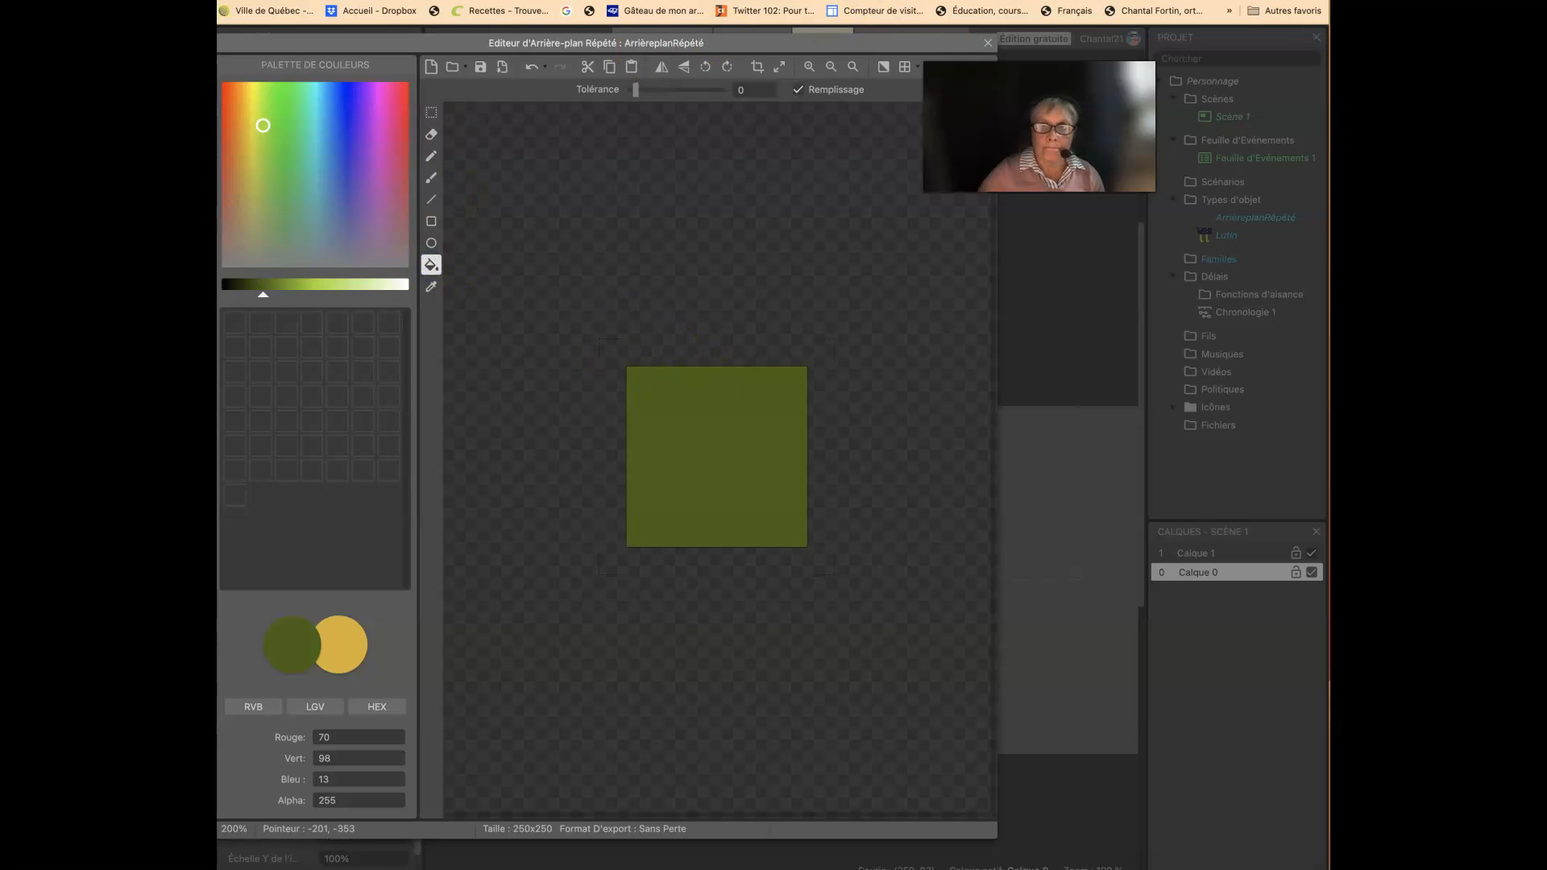
pyautogui.click(996, 47)
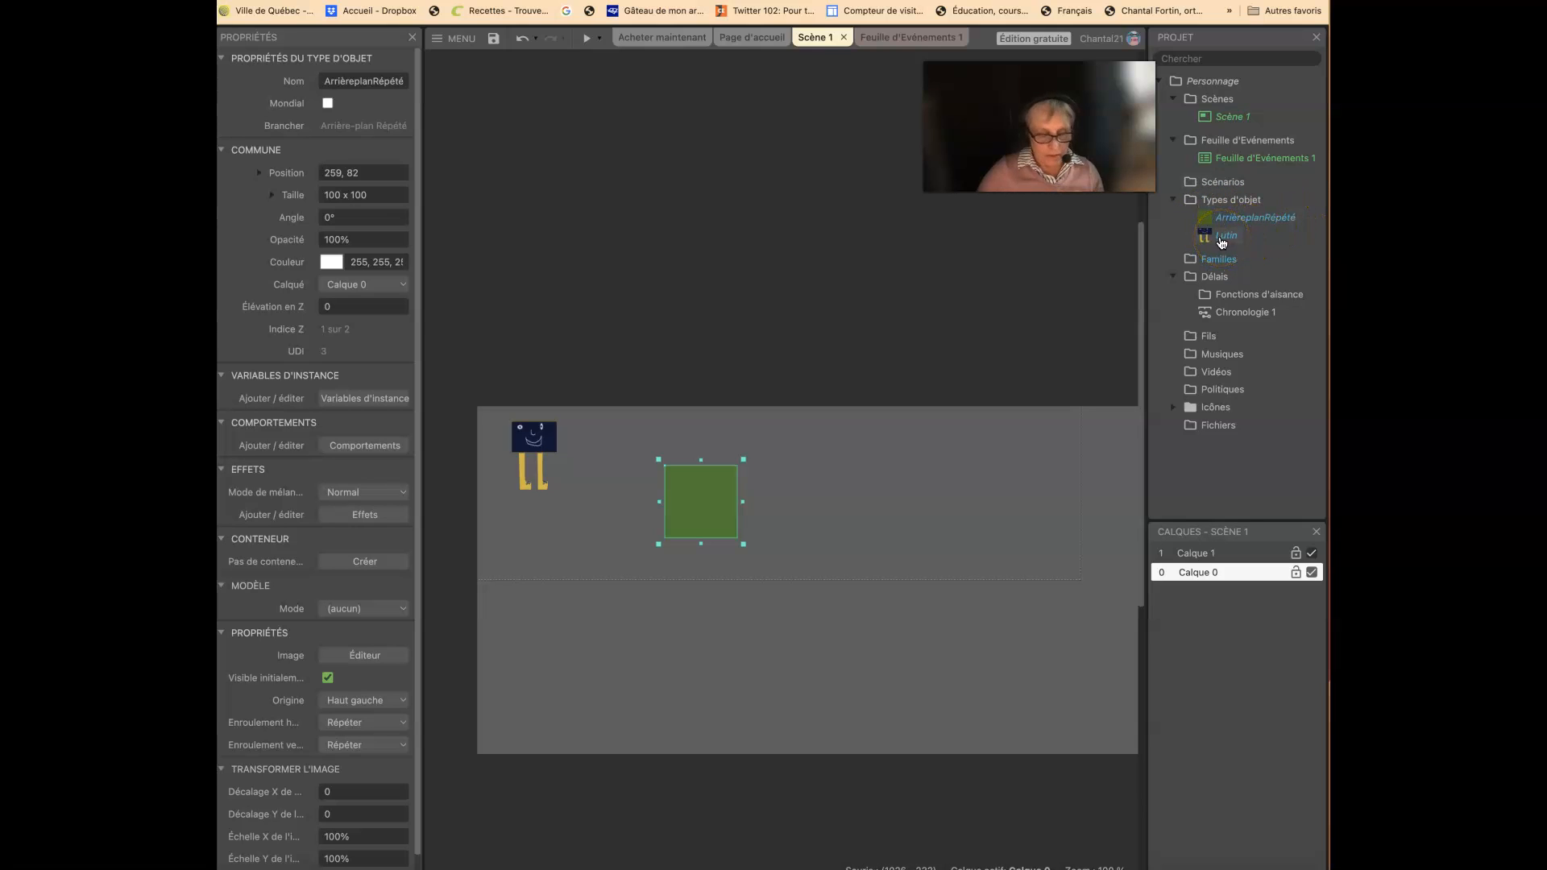
# Step: Rename the character's sprite object type to Boum
pyautogui.rightClick(1222, 238)
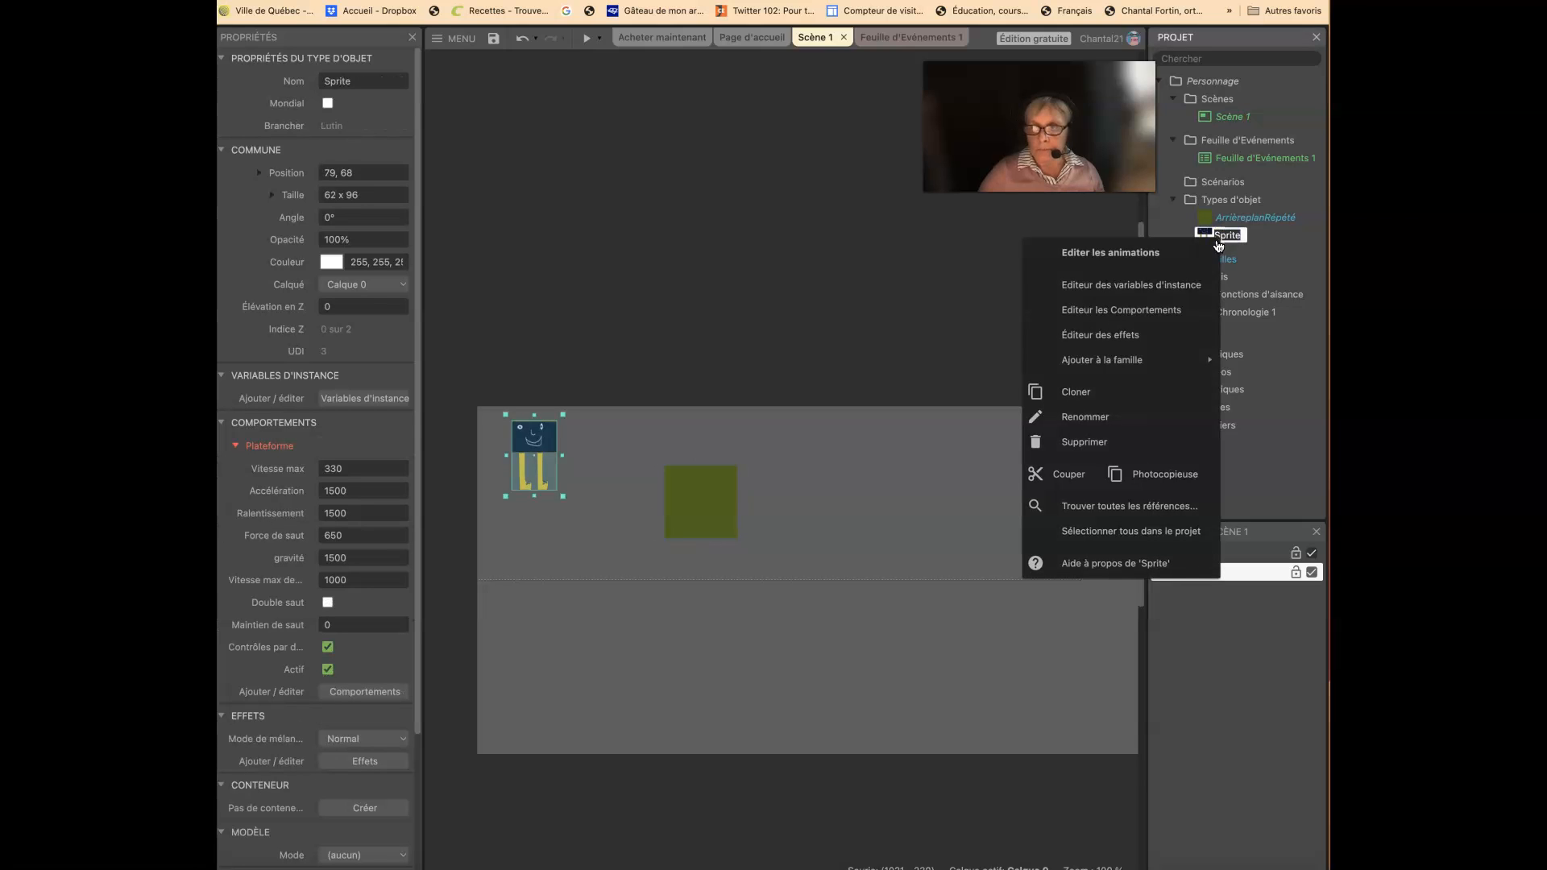
pyautogui.click(1096, 418)
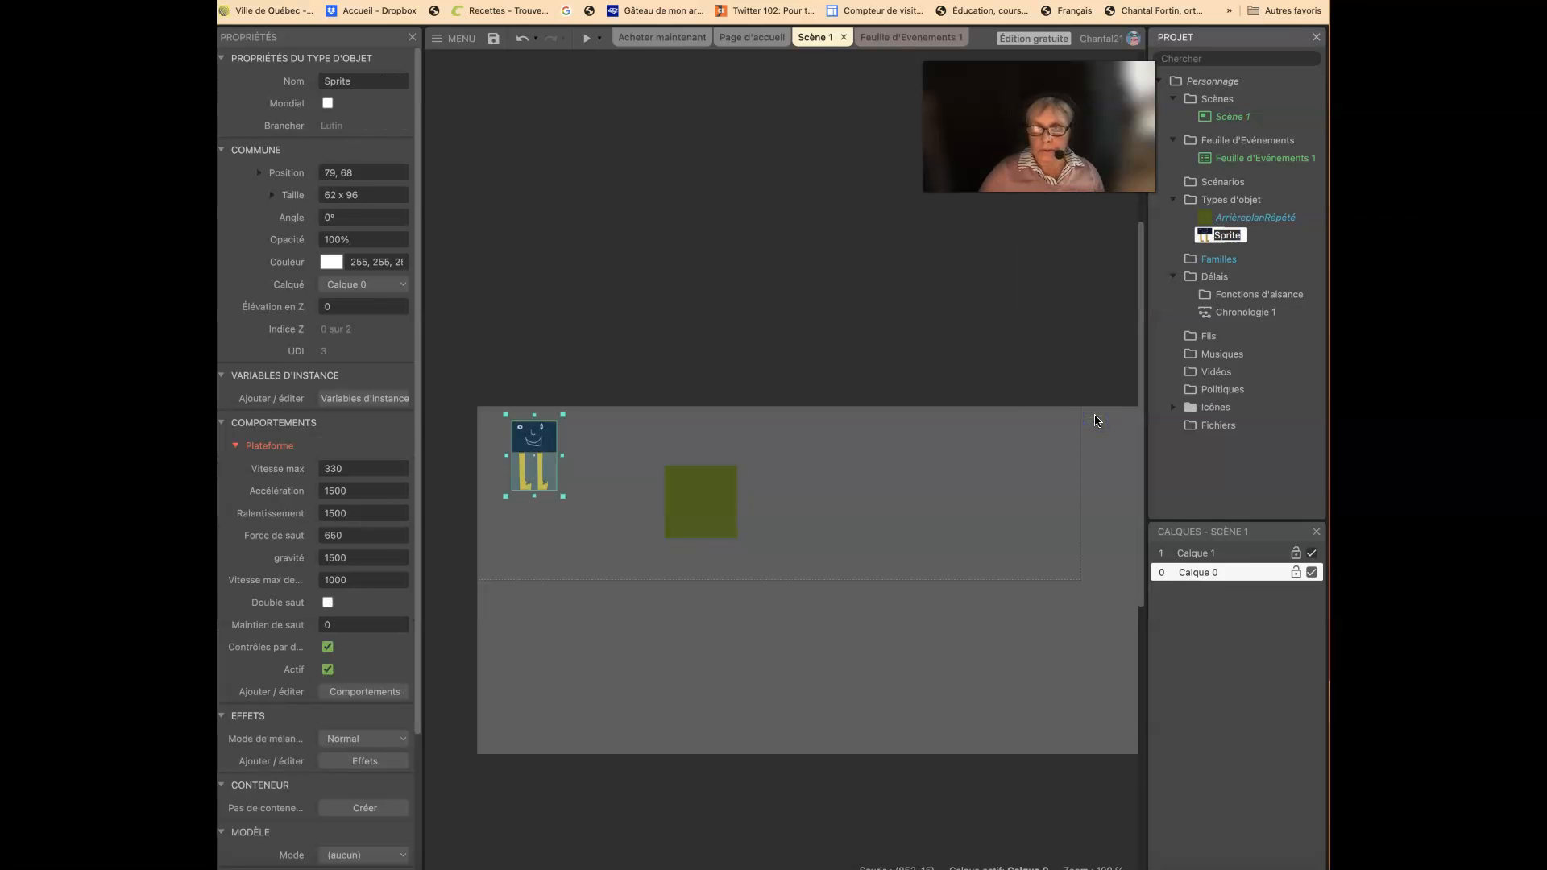
pyautogui.click(1181, 368)
pyautogui.write('Boum')
pyautogui.click(1183, 379)
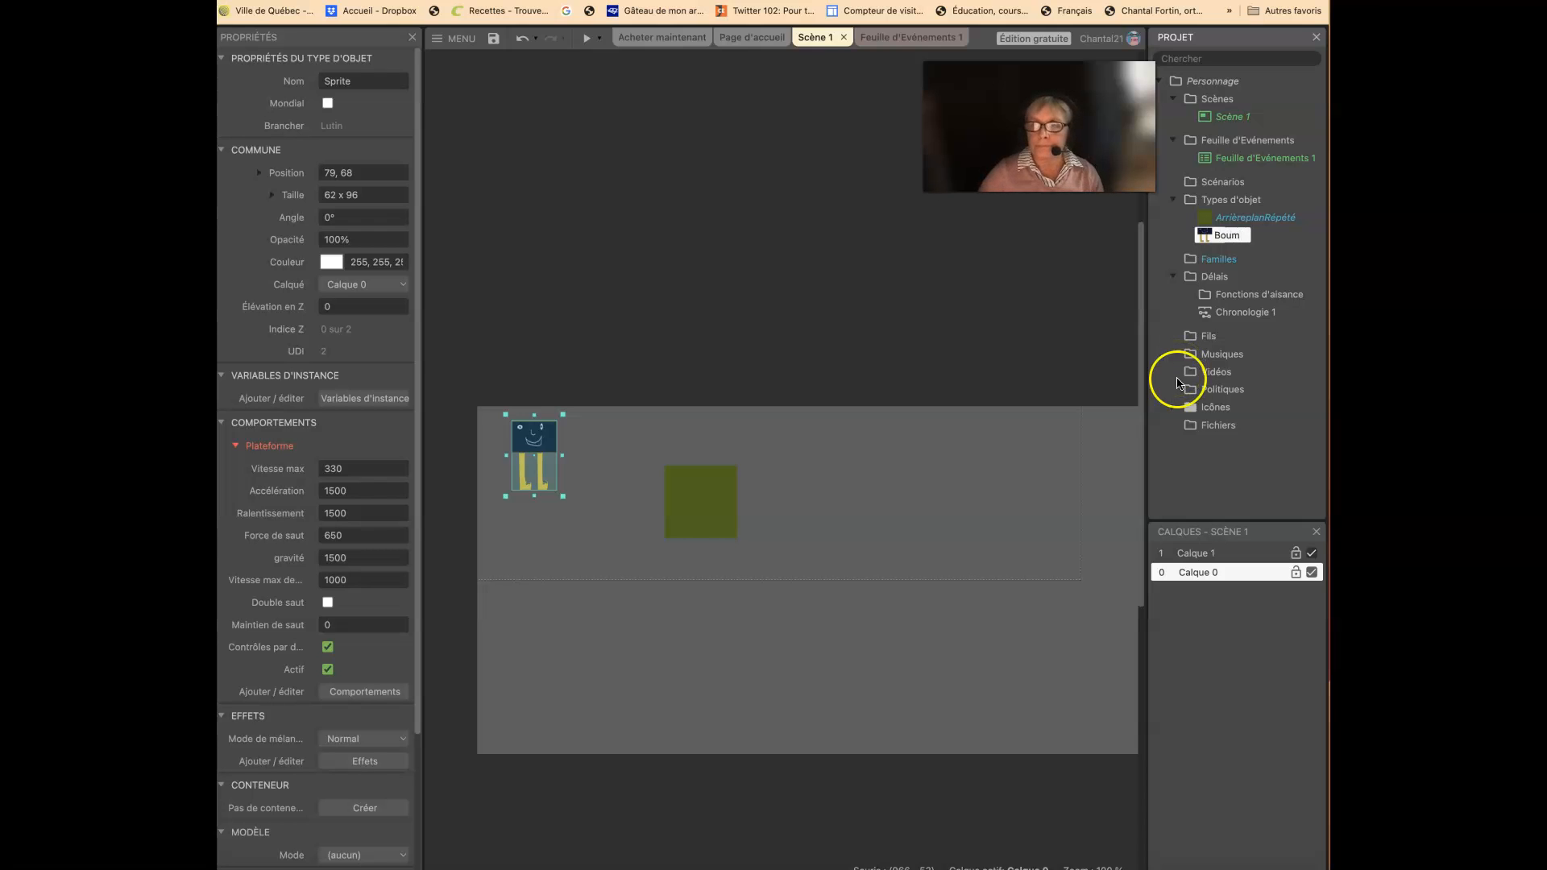
pyautogui.click(1188, 409)
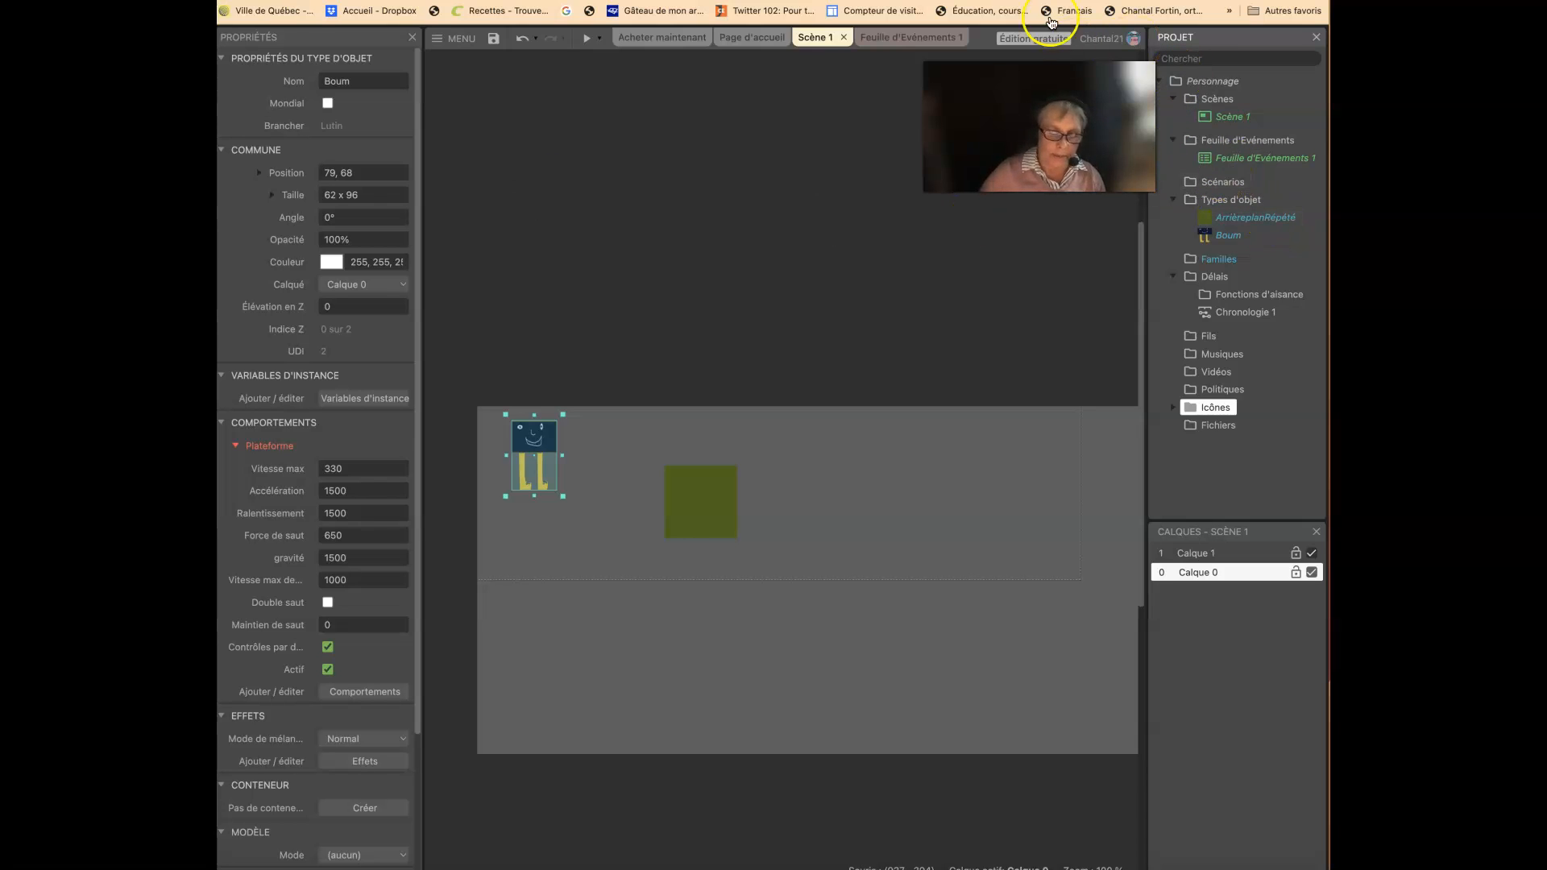
# Step: Move the green block directly beneath the character's feet, at about 30, 114 in the scene
pyautogui.click(727, 509)
pyautogui.moveTo(728, 509); pyautogui.dragTo(563, 534)
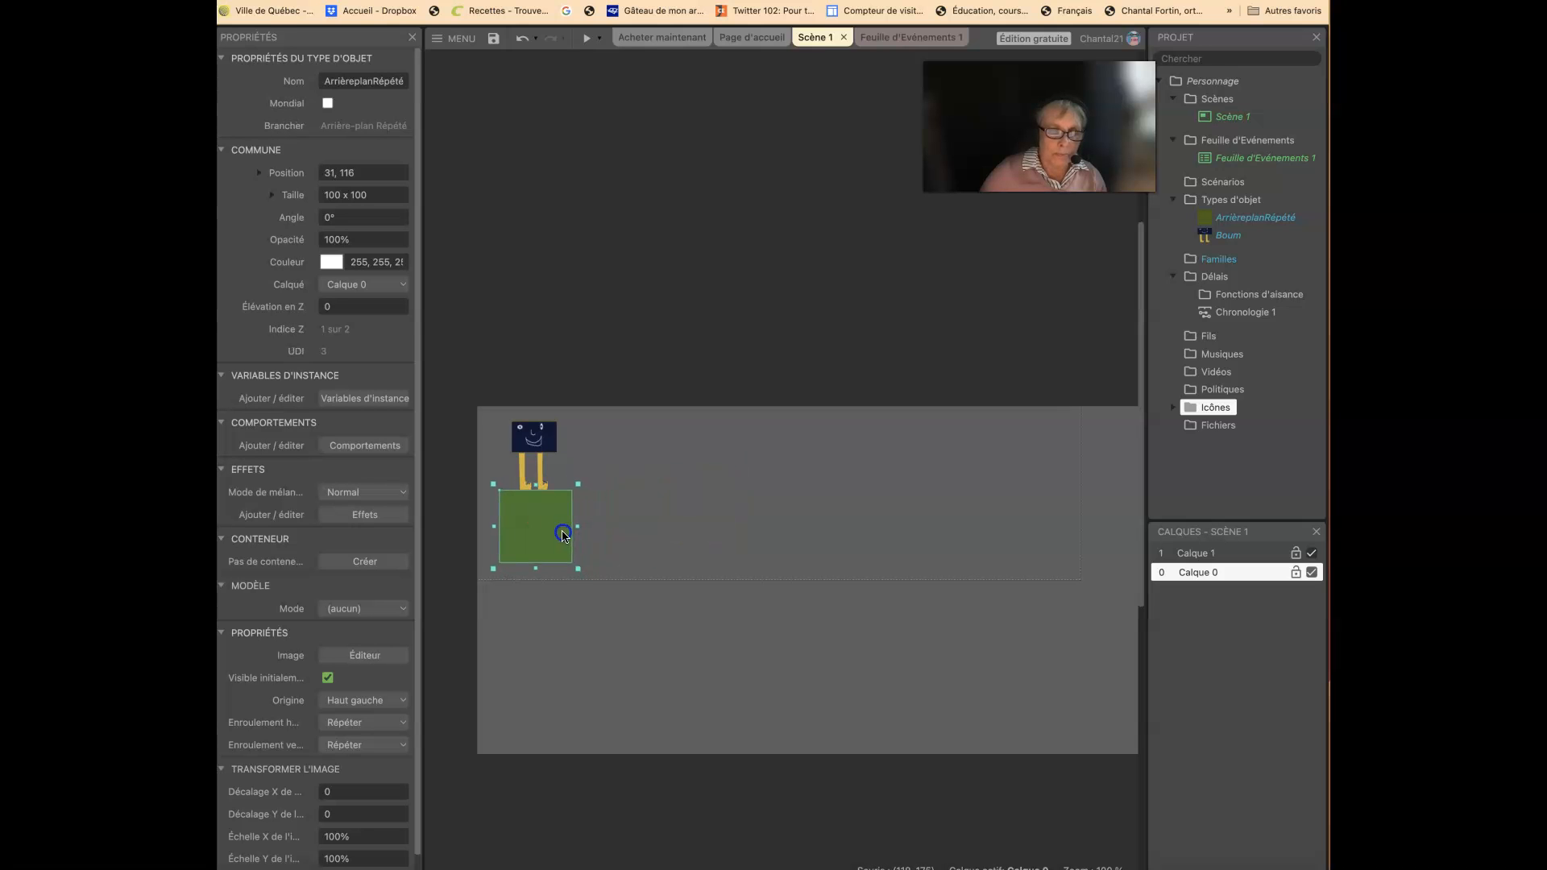
pyautogui.doubleClick(562, 535)
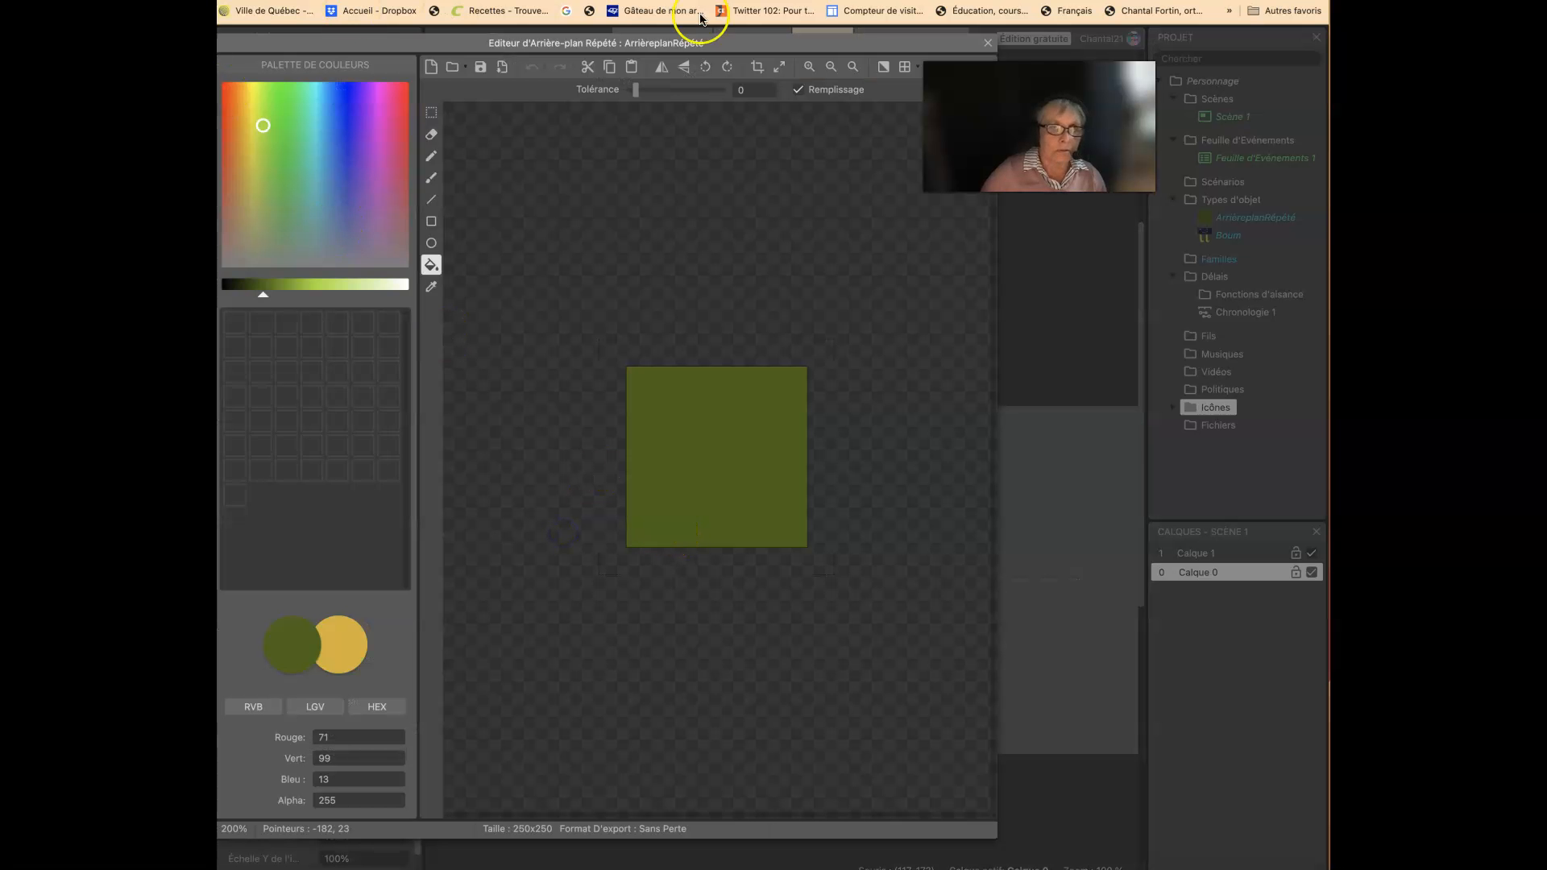
pyautogui.click(988, 42)
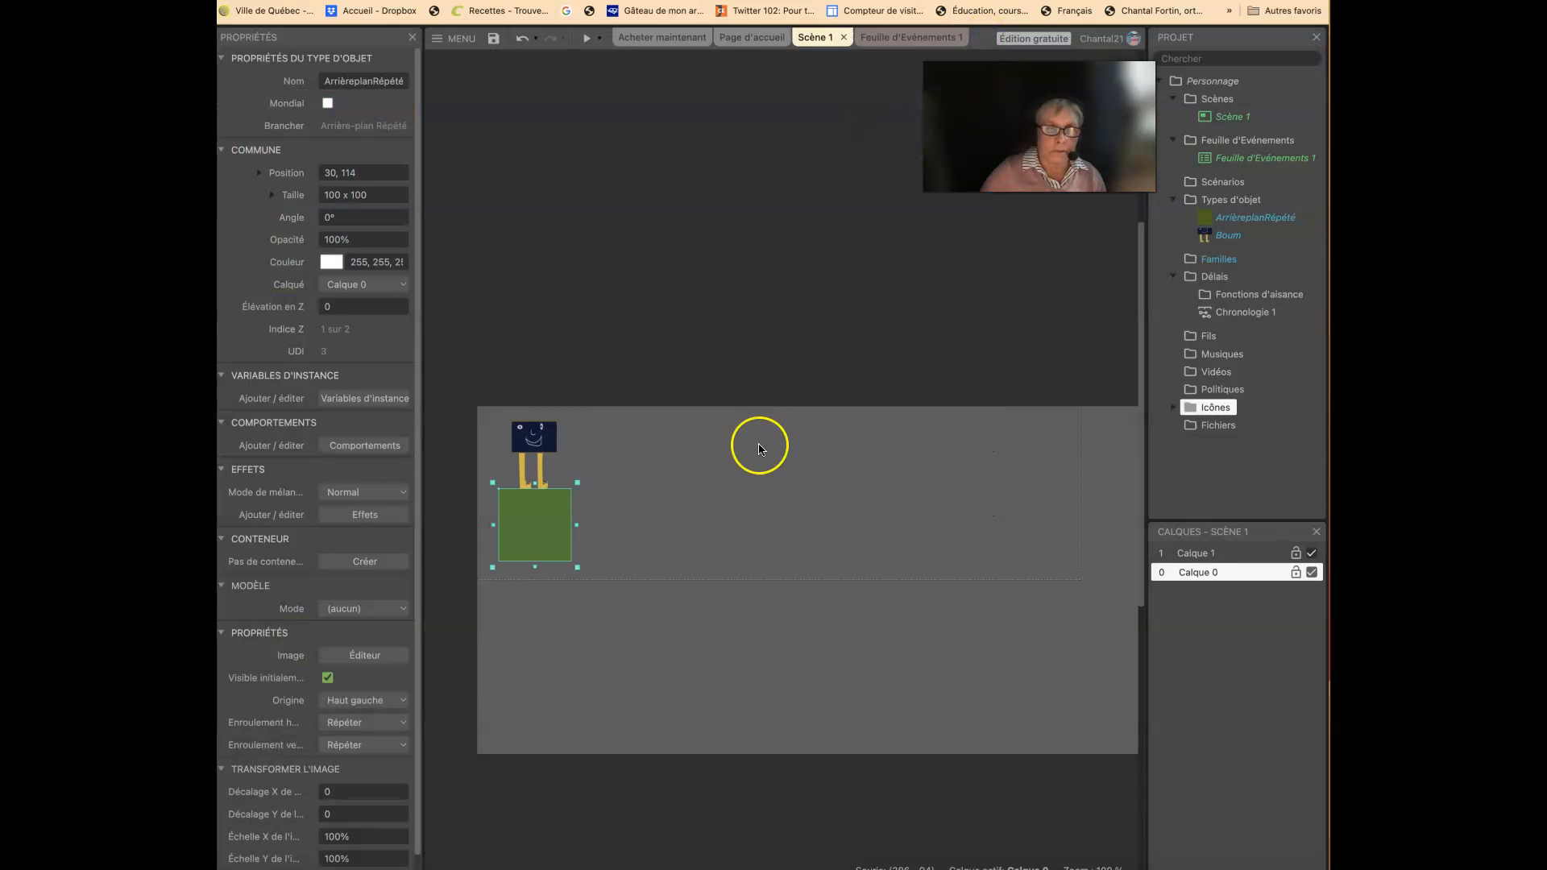
# Step: Preview the scene to check whether the green block holds the character up, and close the preview
pyautogui.click(758, 504)
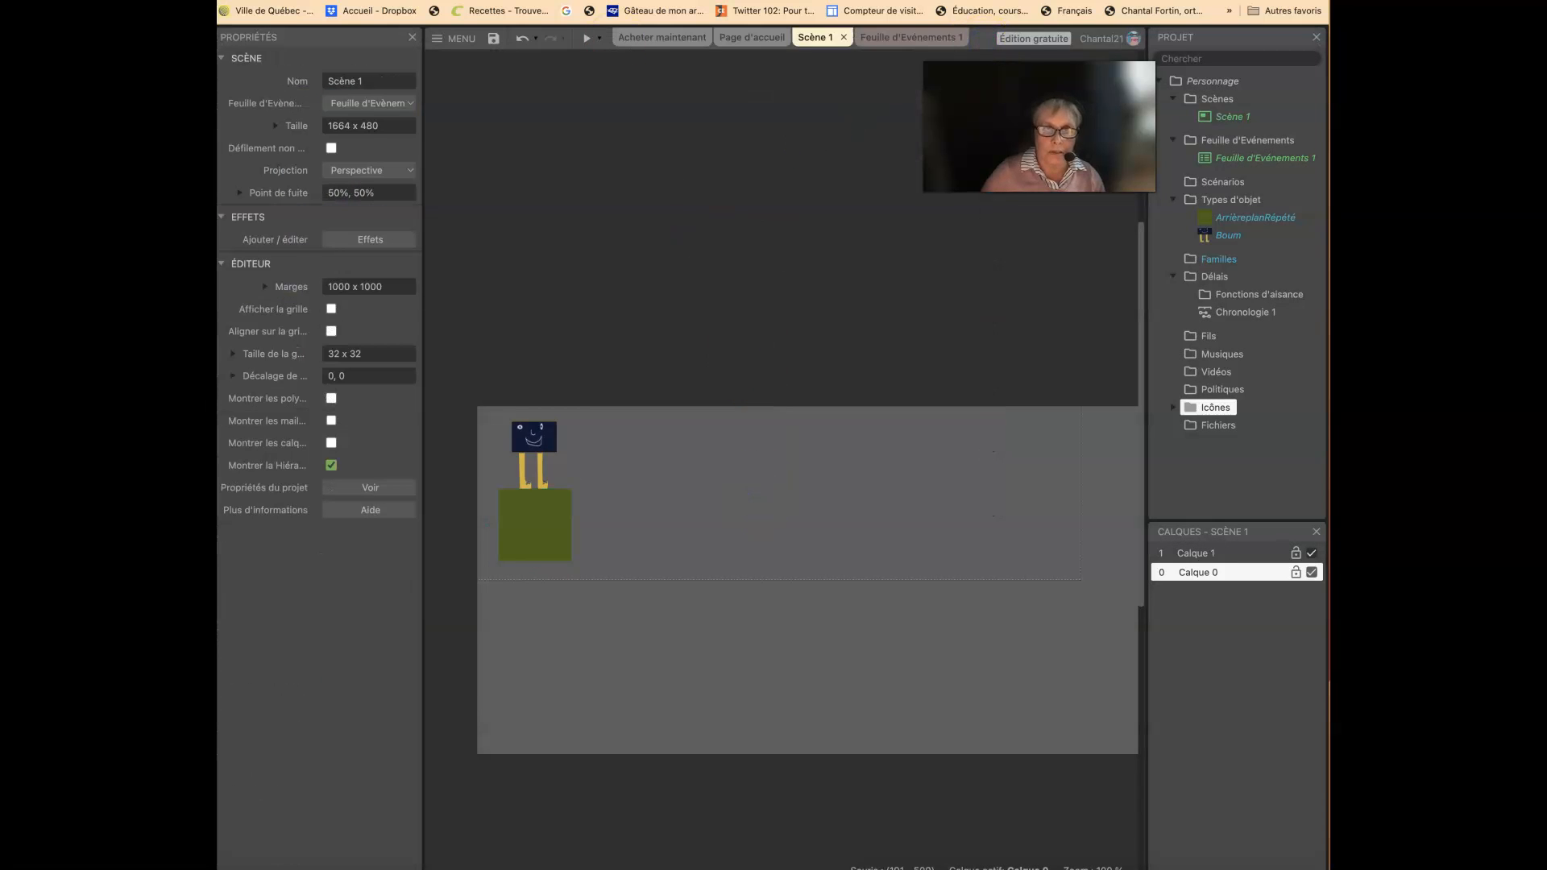
pyautogui.click(585, 40)
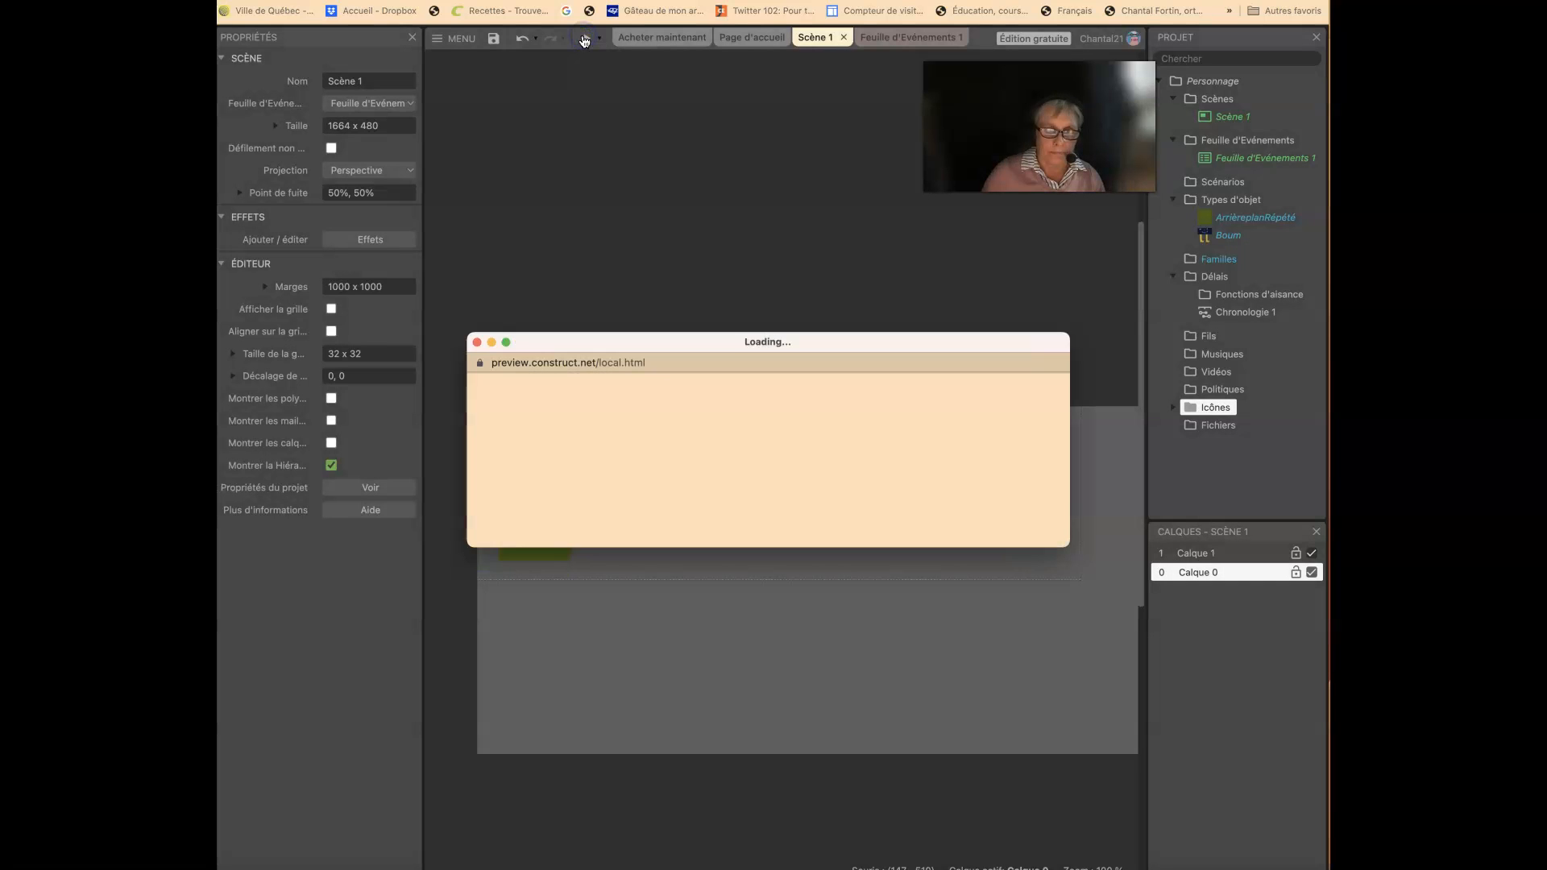
pyautogui.click(475, 343)
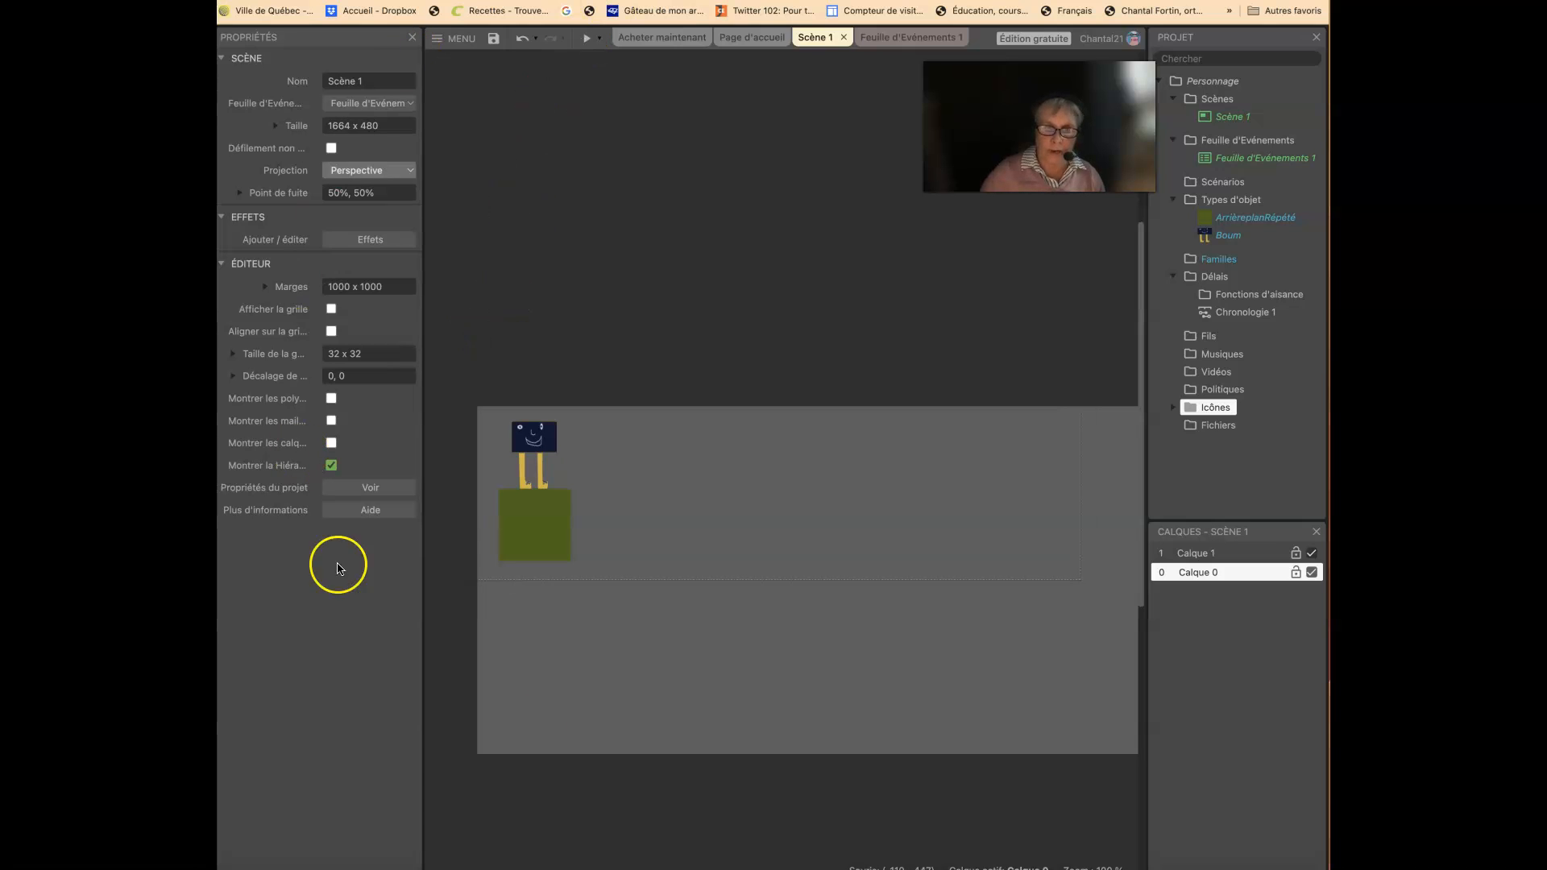
# Step: Add the Solide behaviour to the green block and close the behaviours dialog
pyautogui.click(558, 521)
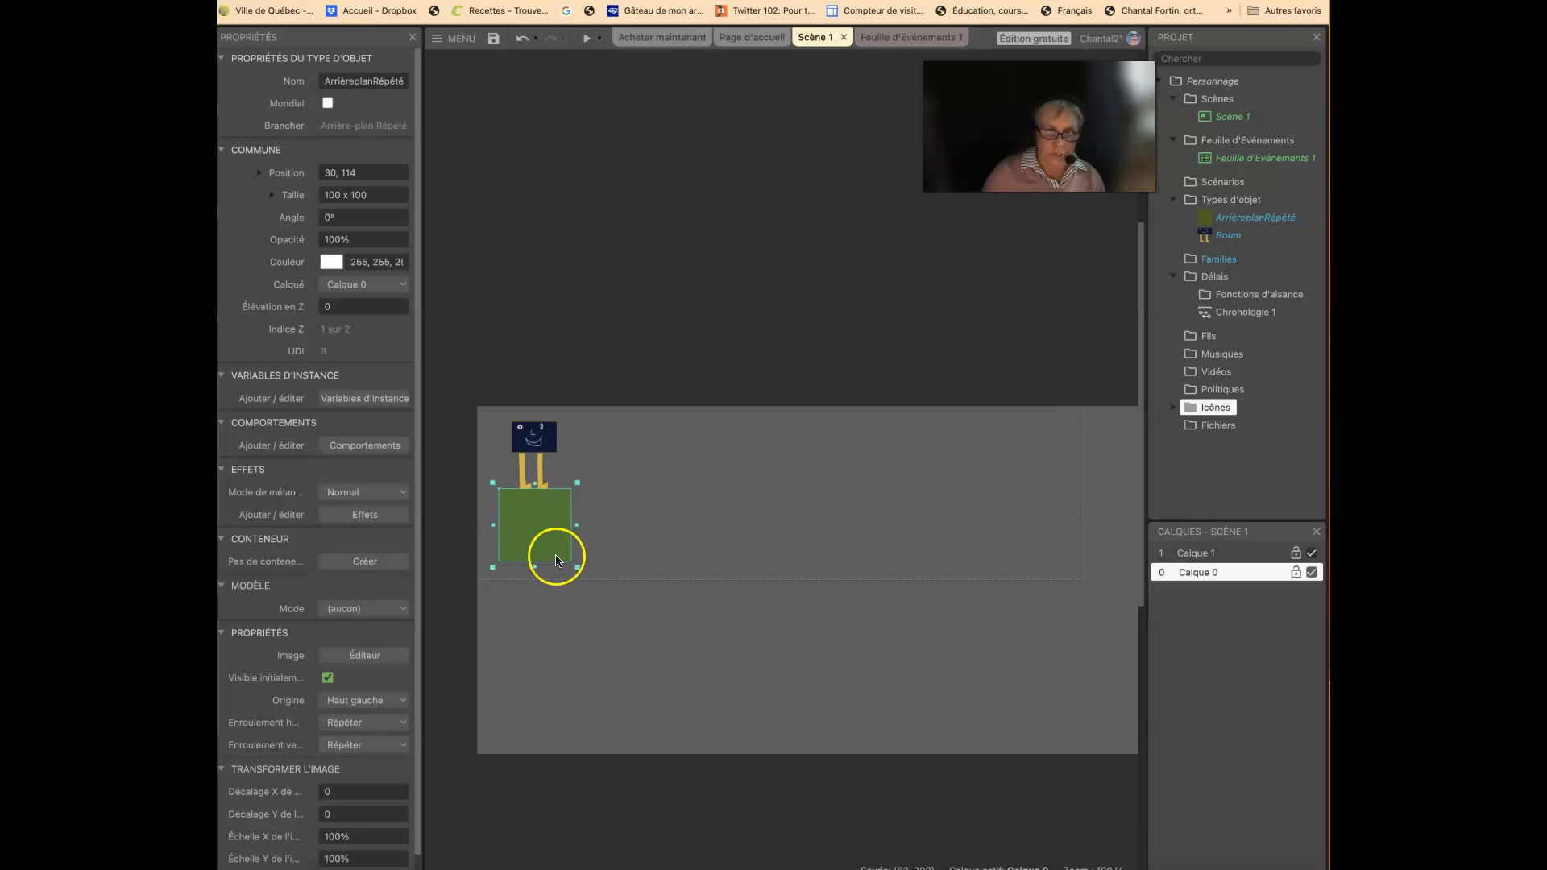
pyautogui.click(359, 451)
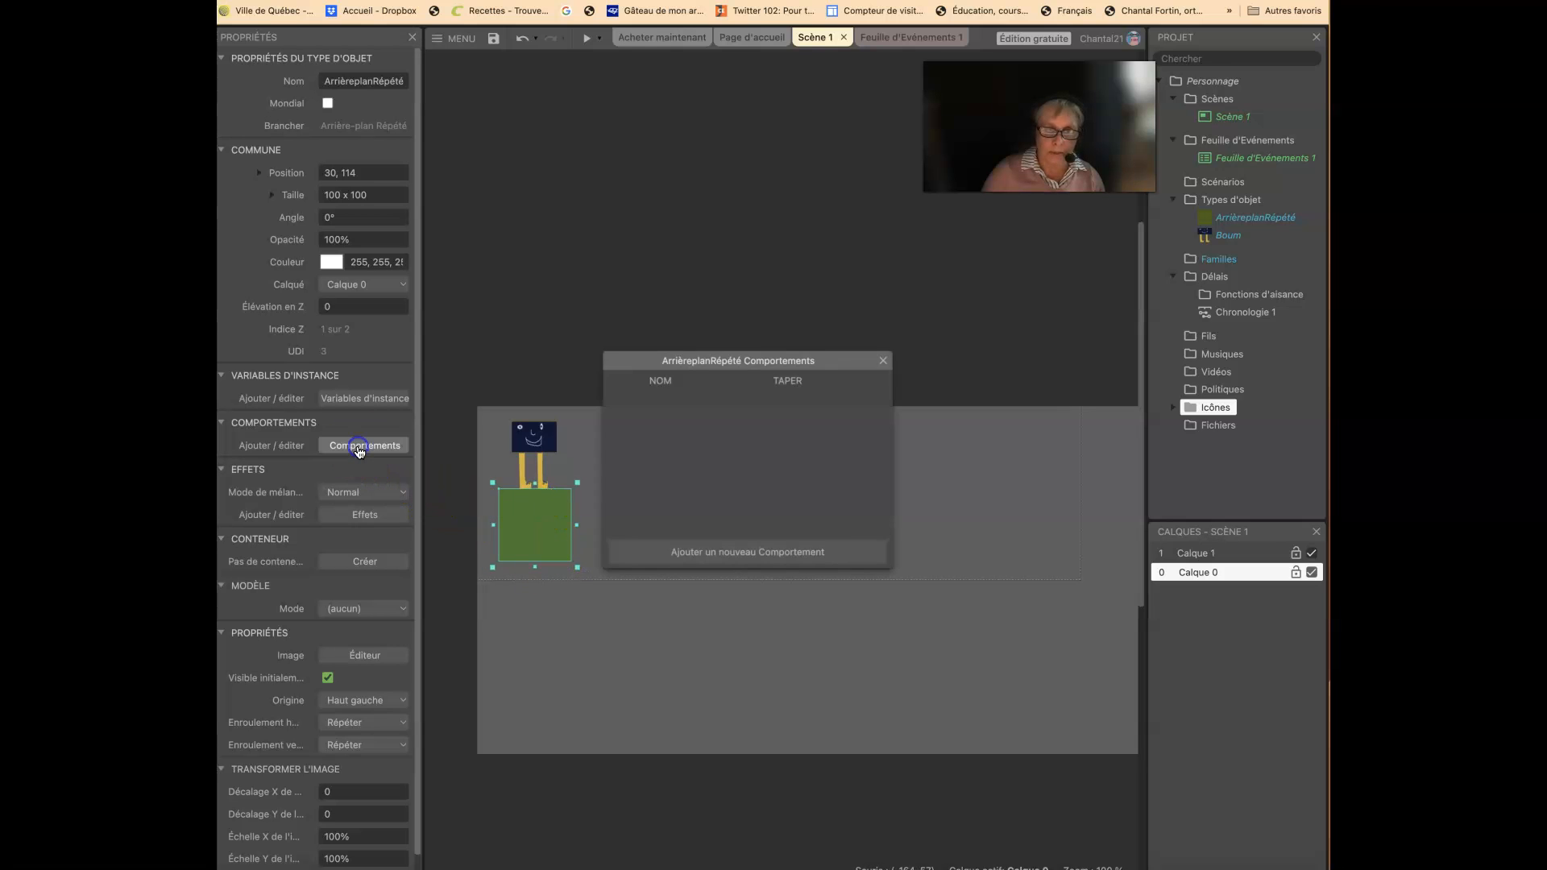
pyautogui.click(833, 552)
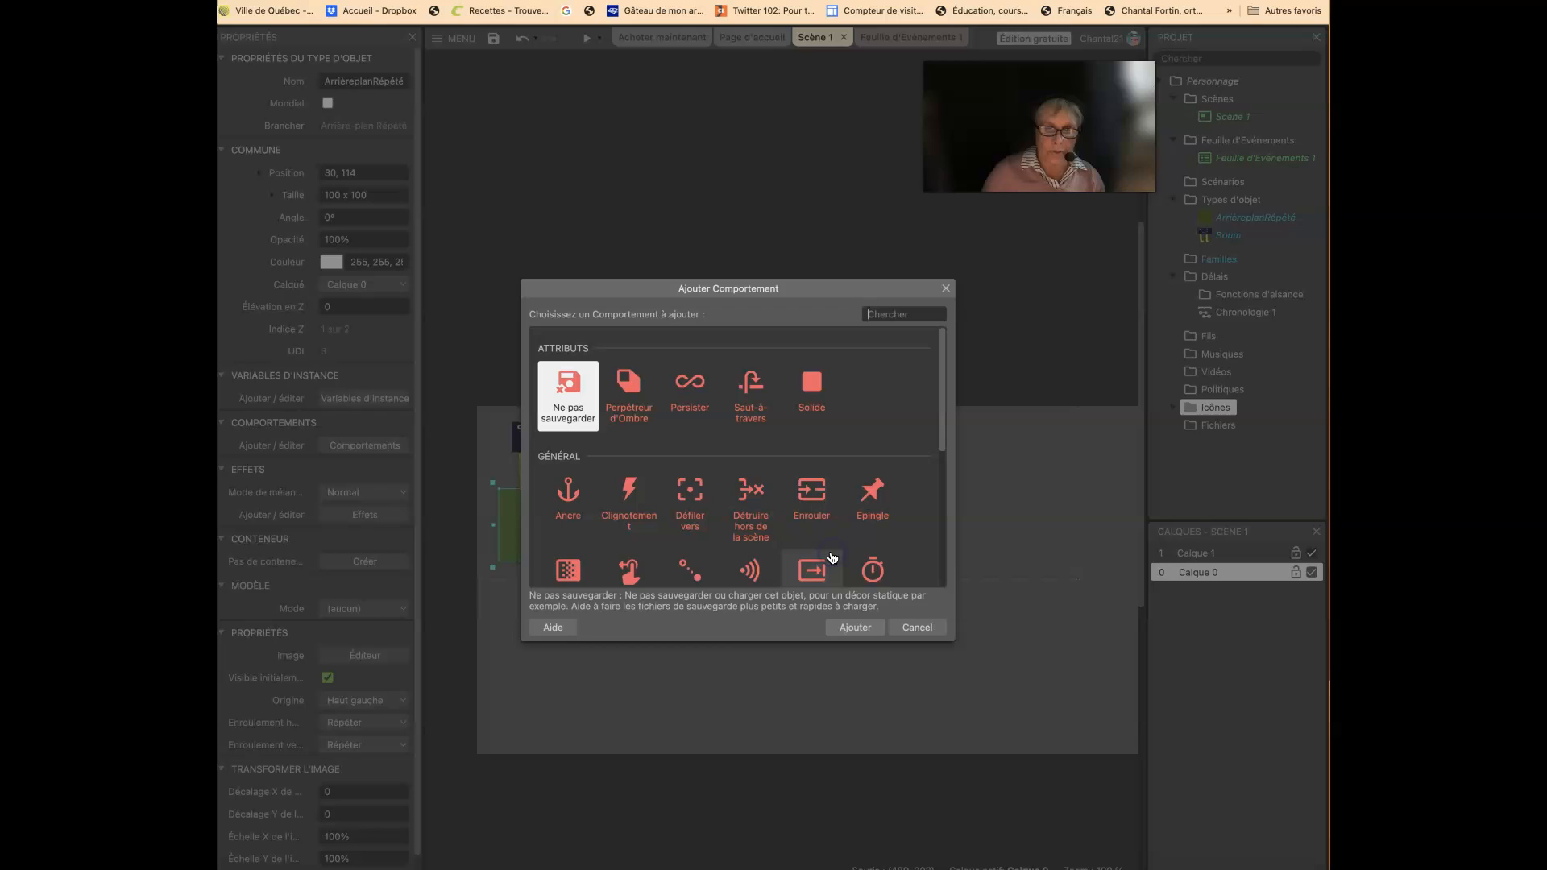
pyautogui.click(820, 395)
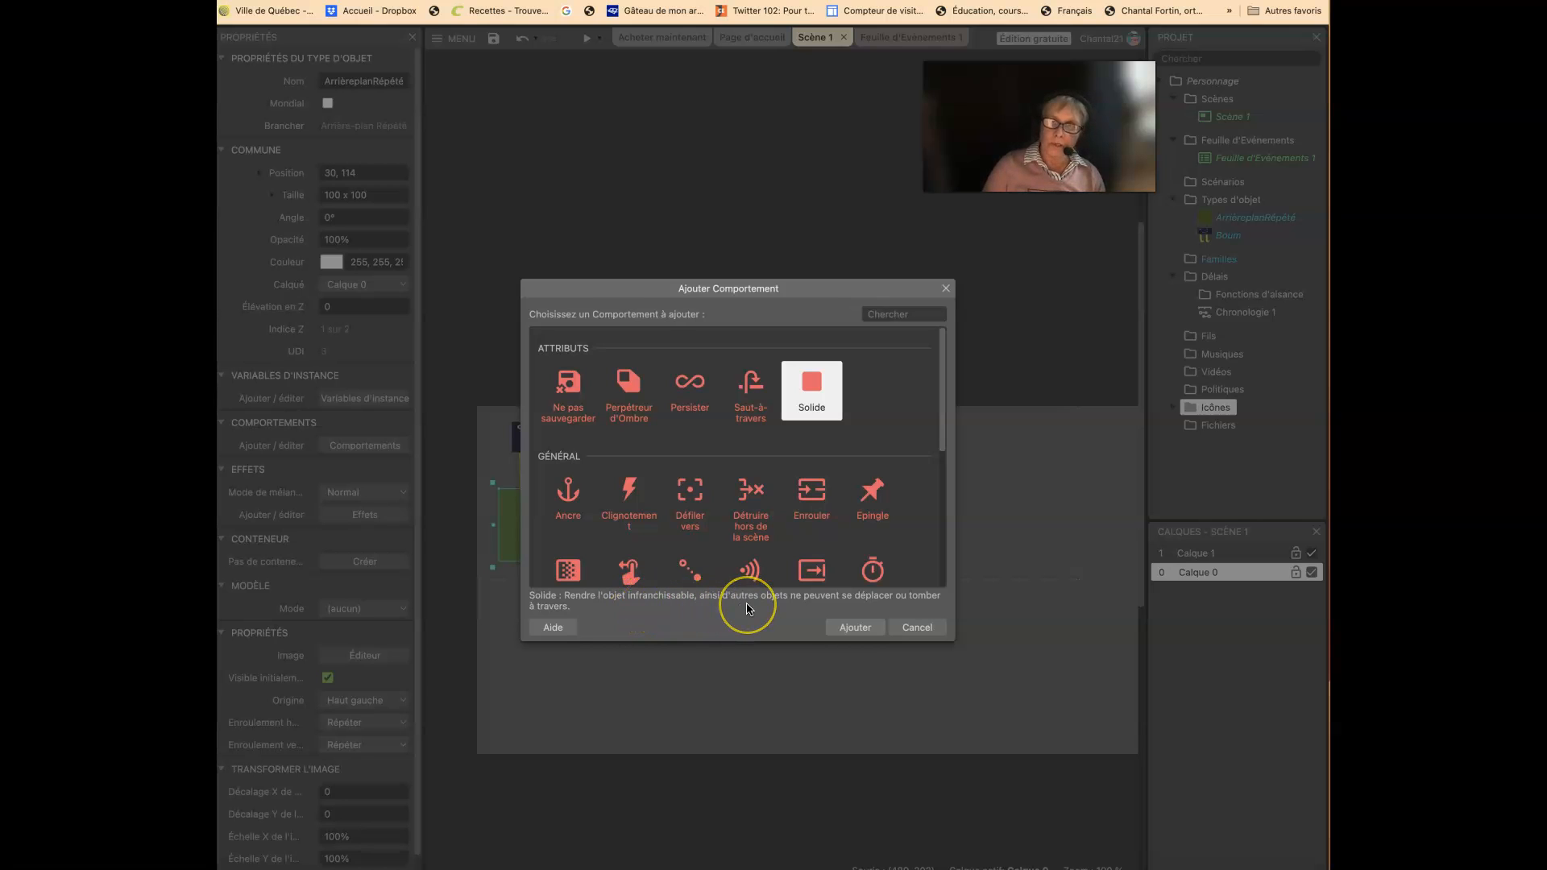
pyautogui.click(856, 628)
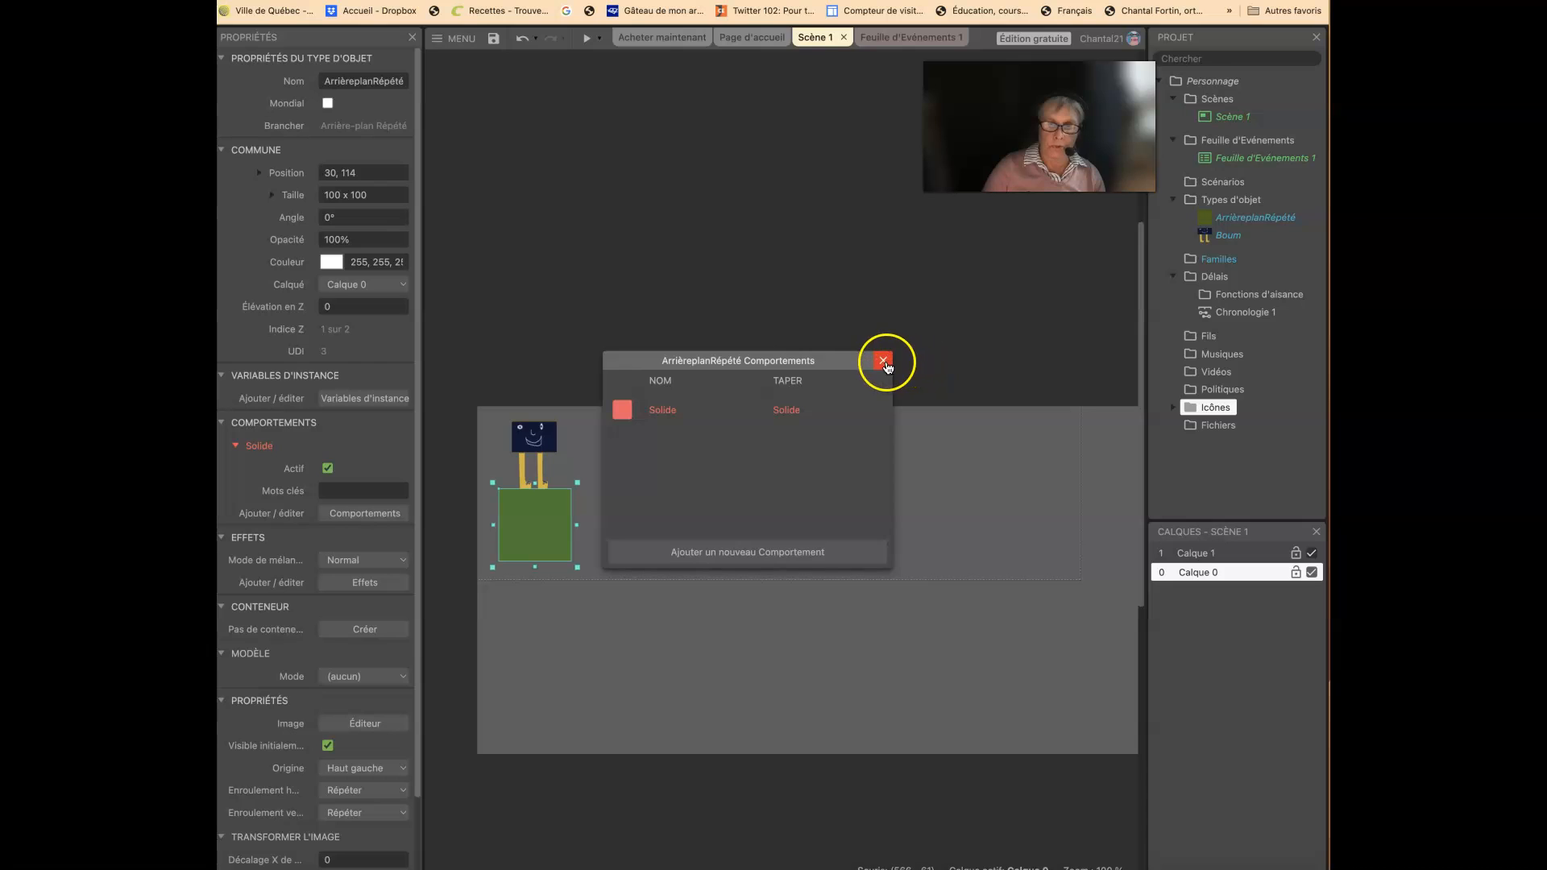
pyautogui.click(884, 363)
# Step: Preview the scene again to test the character on the solid block, and close the preview
pyautogui.click(776, 470)
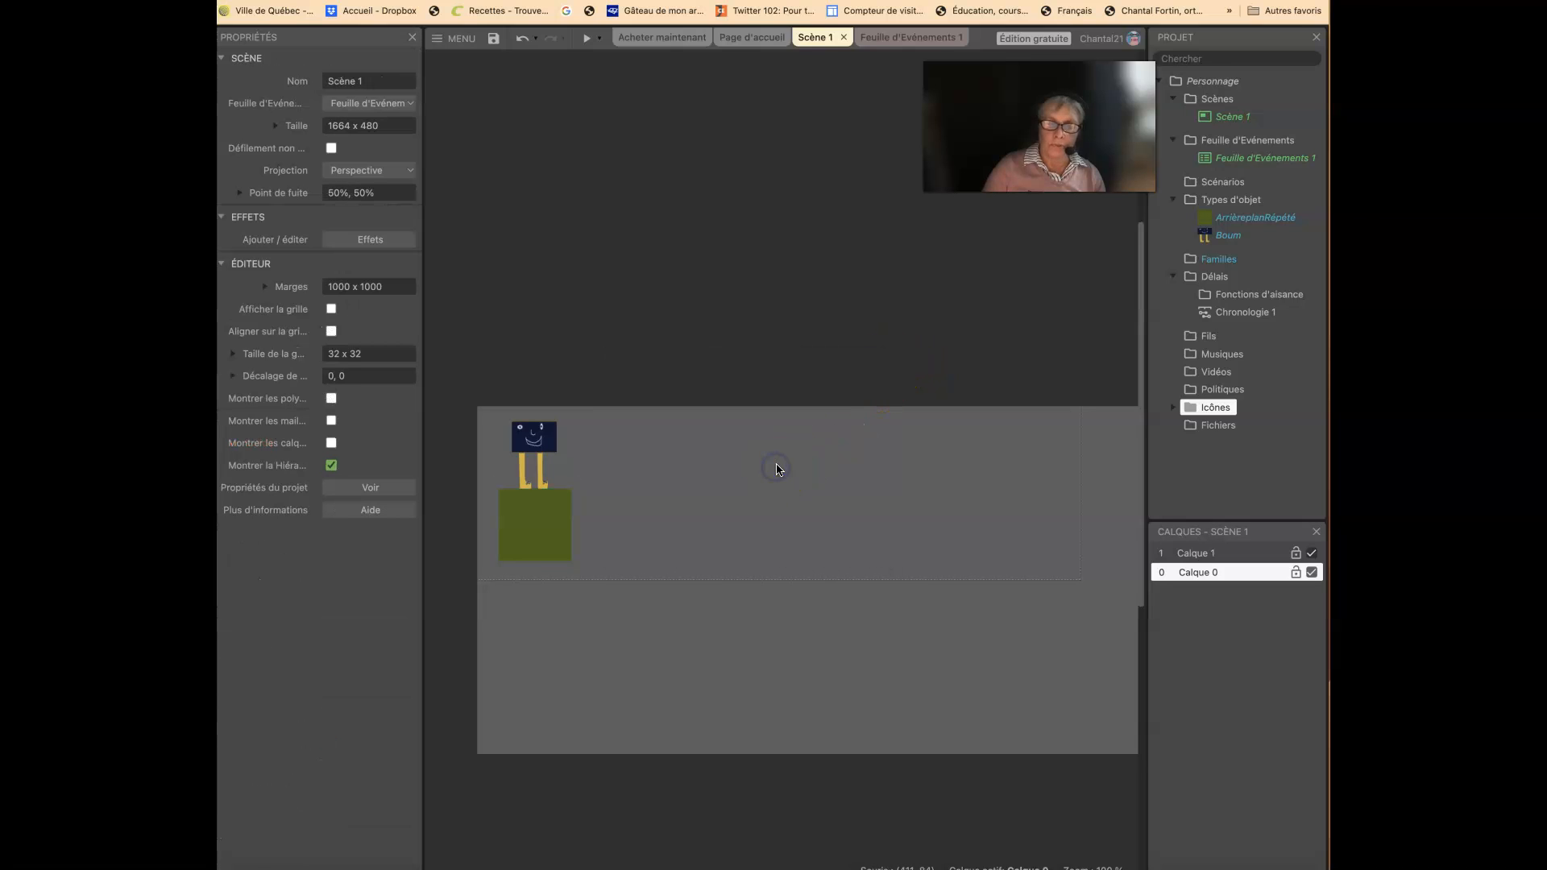
pyautogui.click(589, 39)
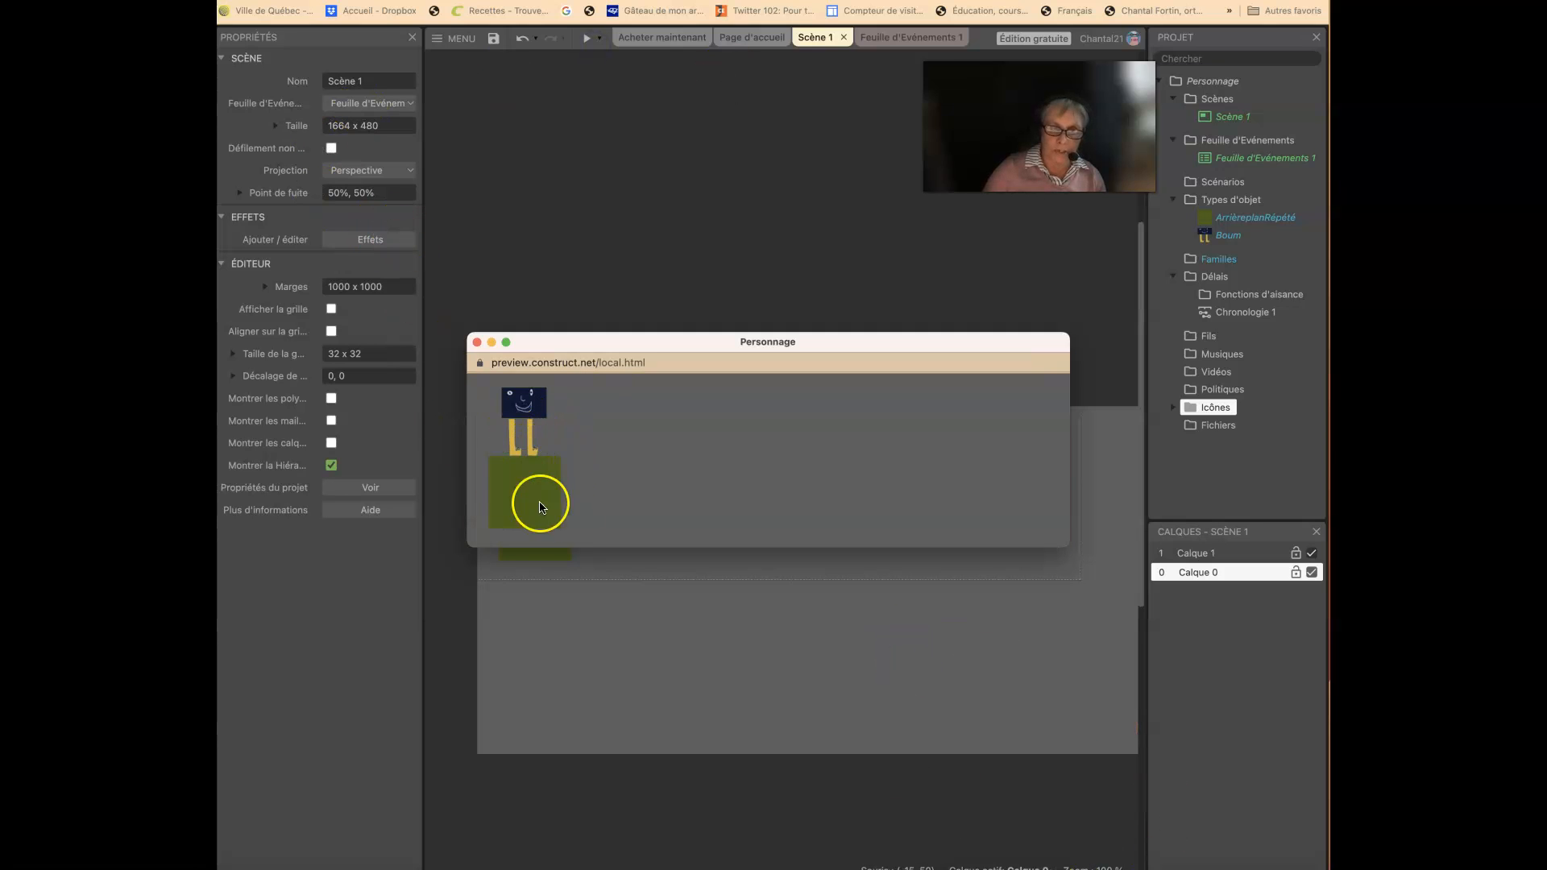
pyautogui.click(477, 342)
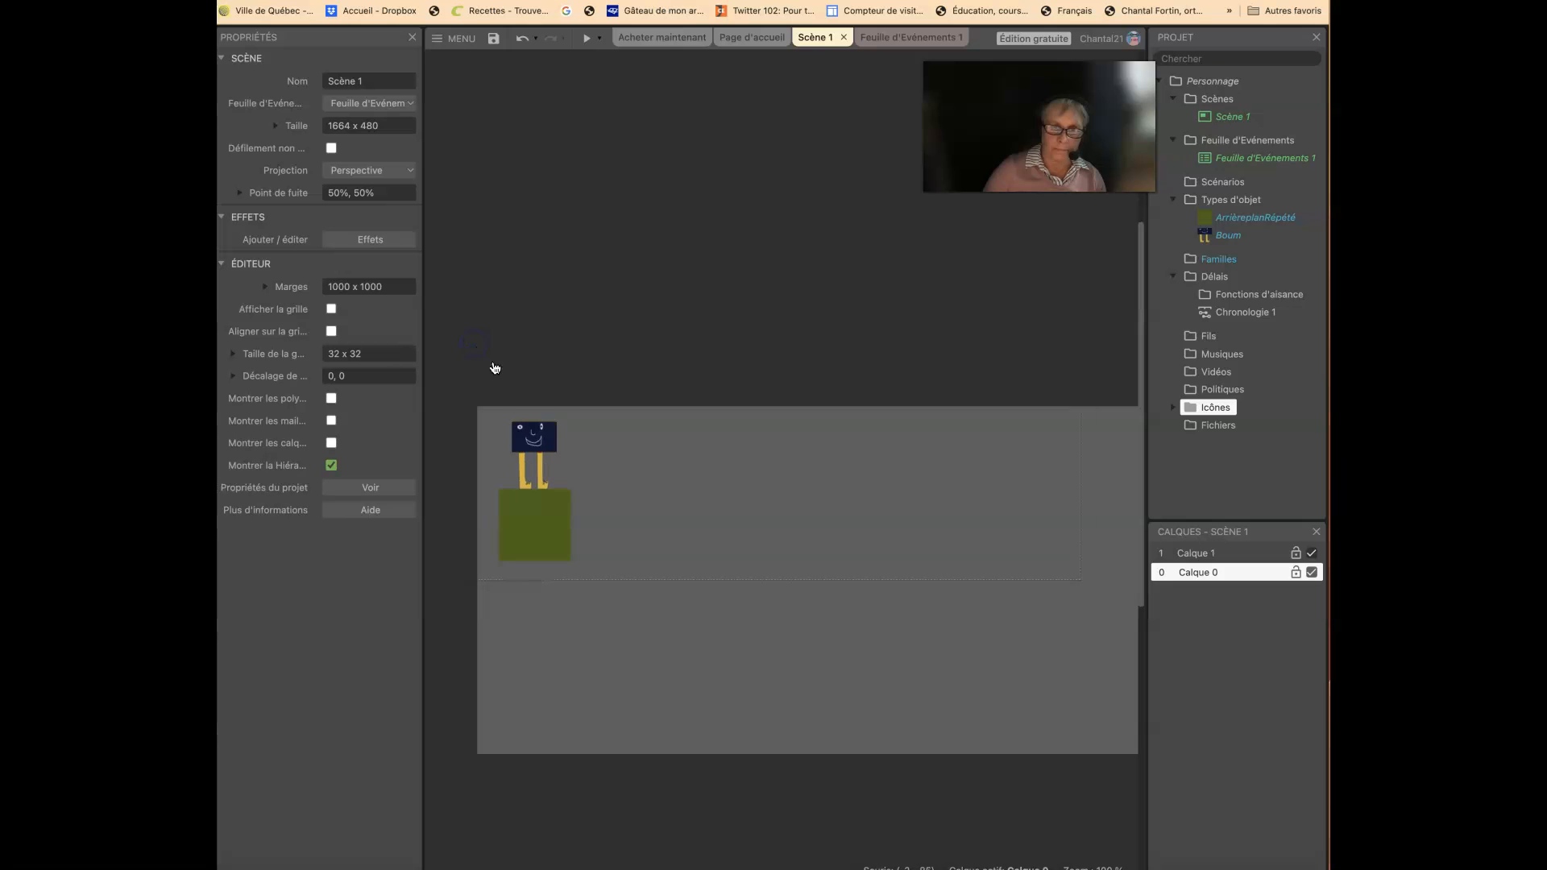
# Step: Set the character image's origin point at the sole of a foot, at 180, 249, and reposition the character on the green block at about 87, 114
pyautogui.doubleClick(538, 436)
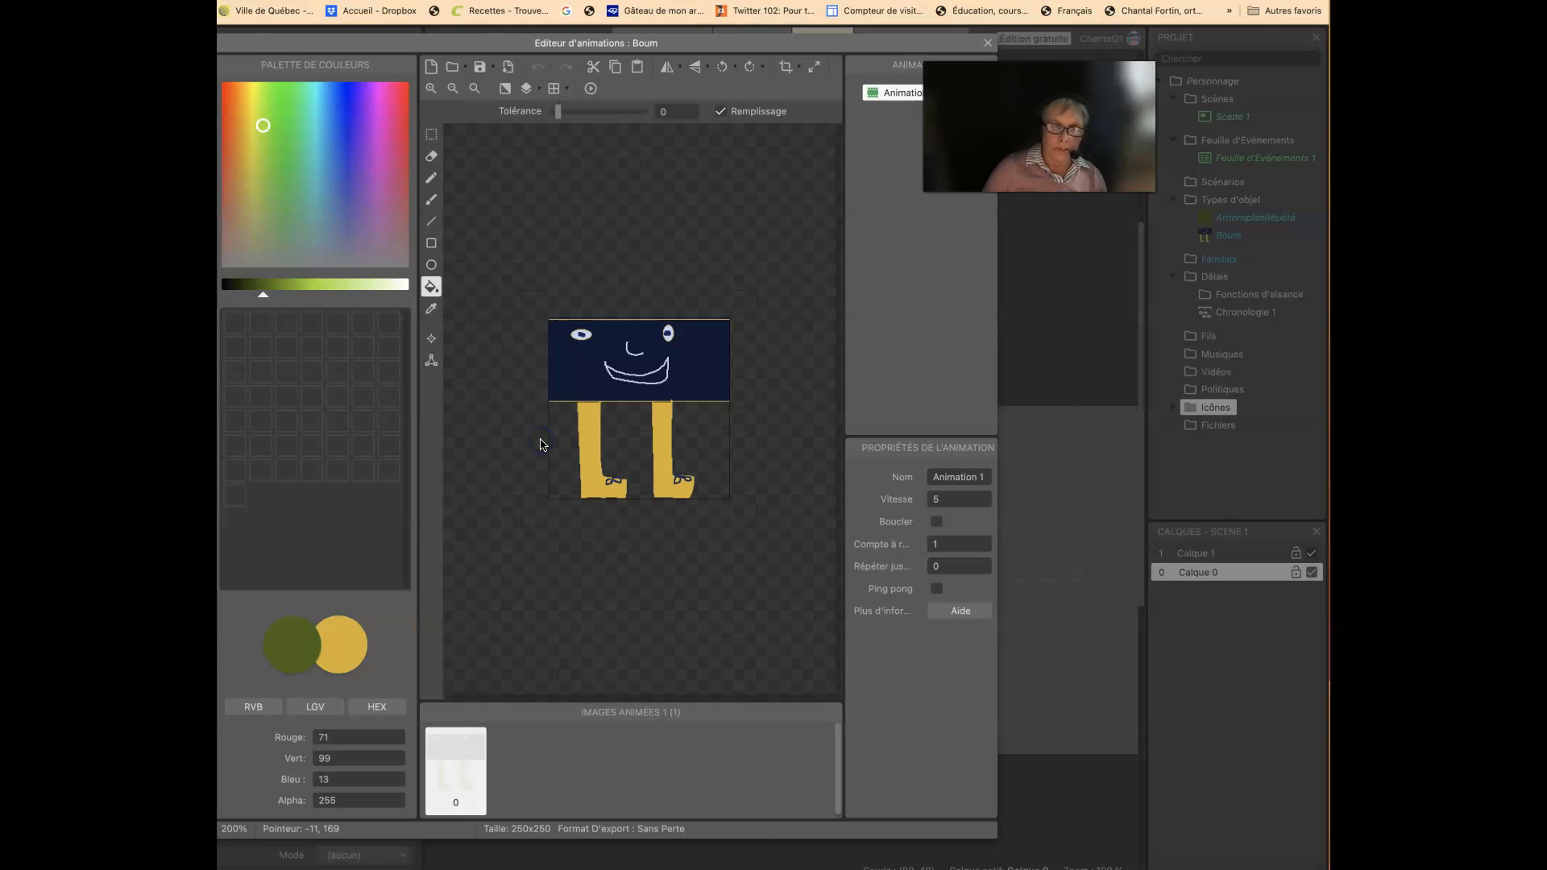
pyautogui.click(432, 340)
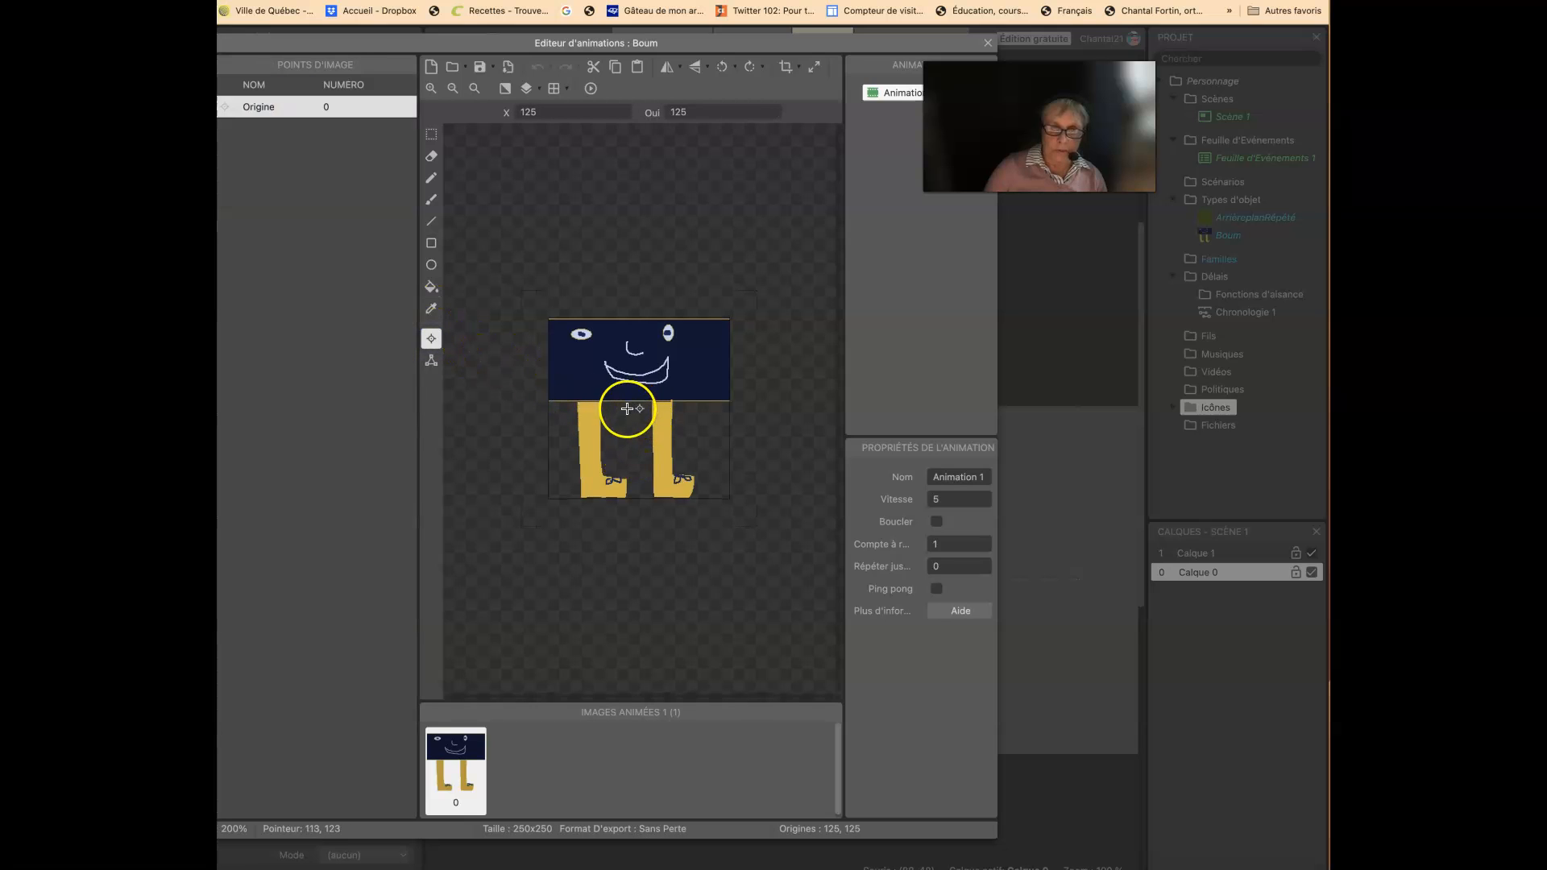
pyautogui.click(679, 498)
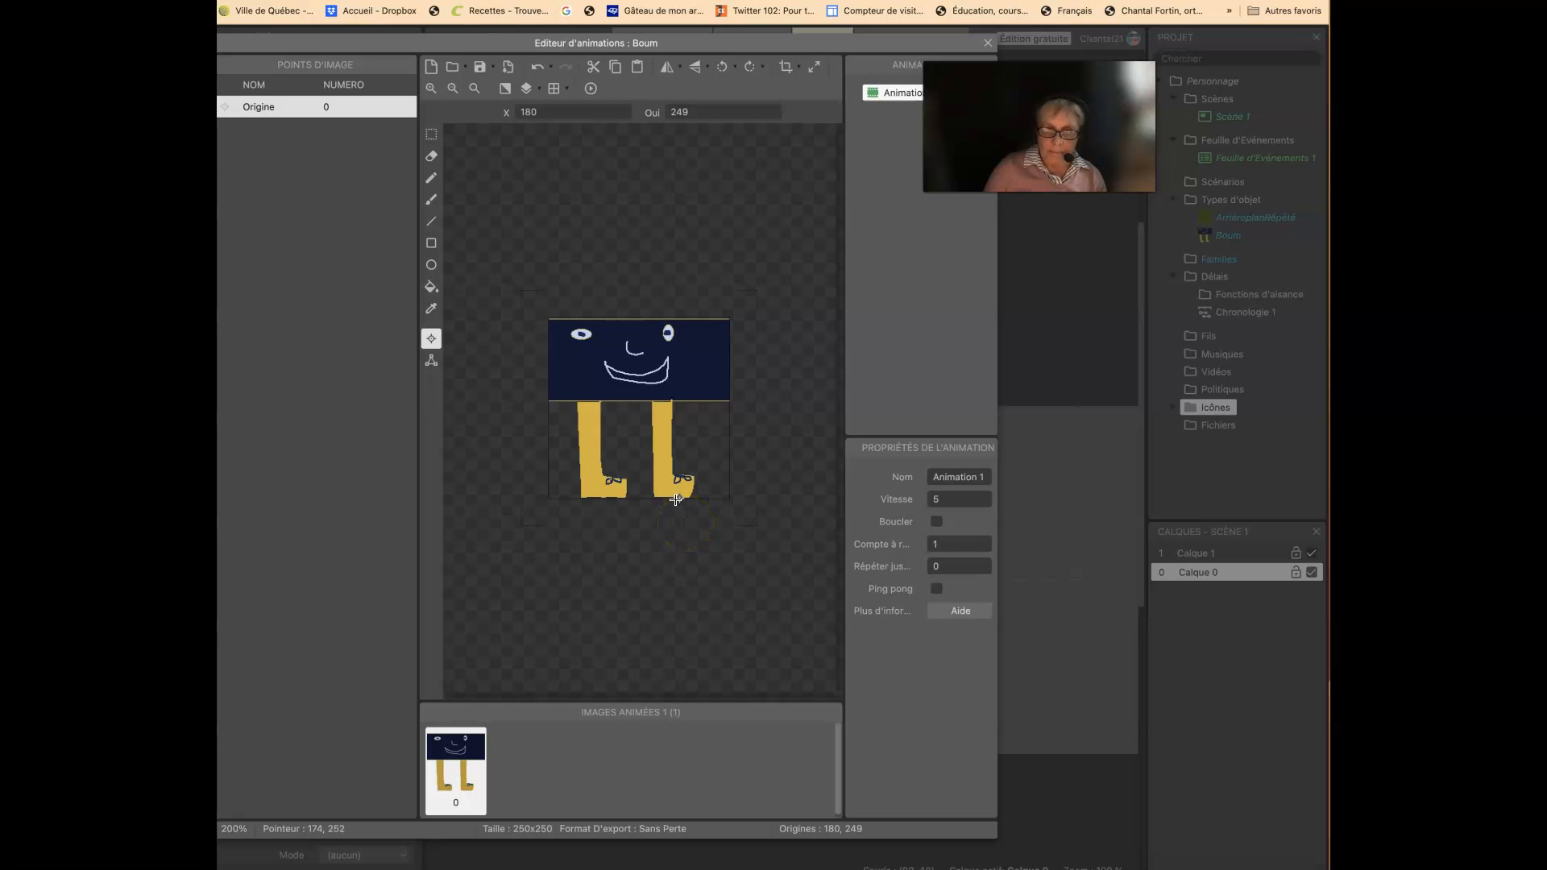
pyautogui.click(988, 44)
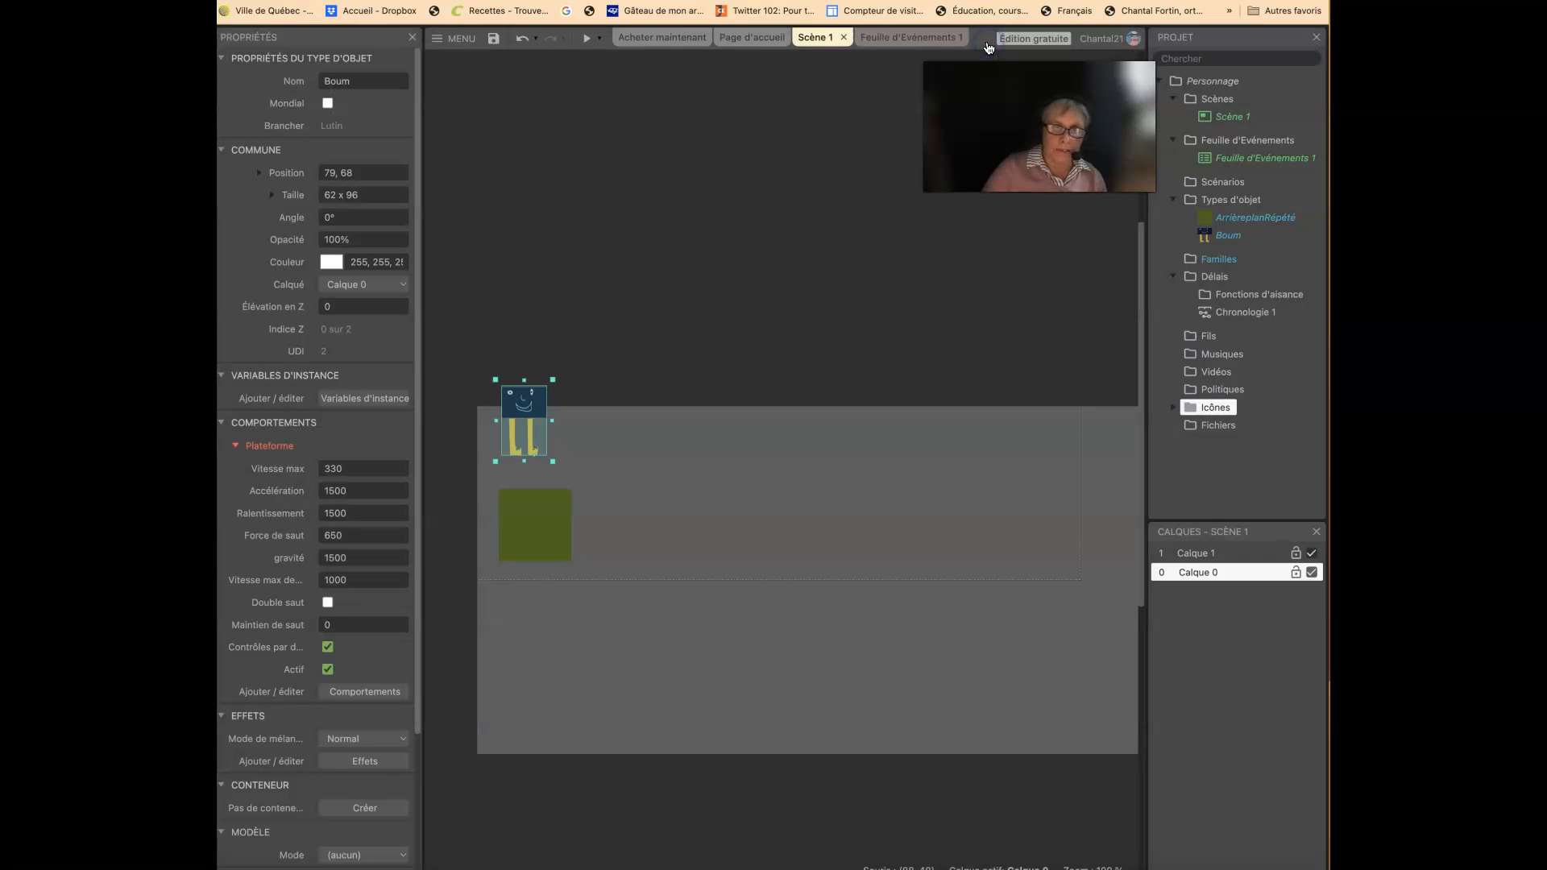
pyautogui.moveTo(540, 430); pyautogui.dragTo(546, 464)
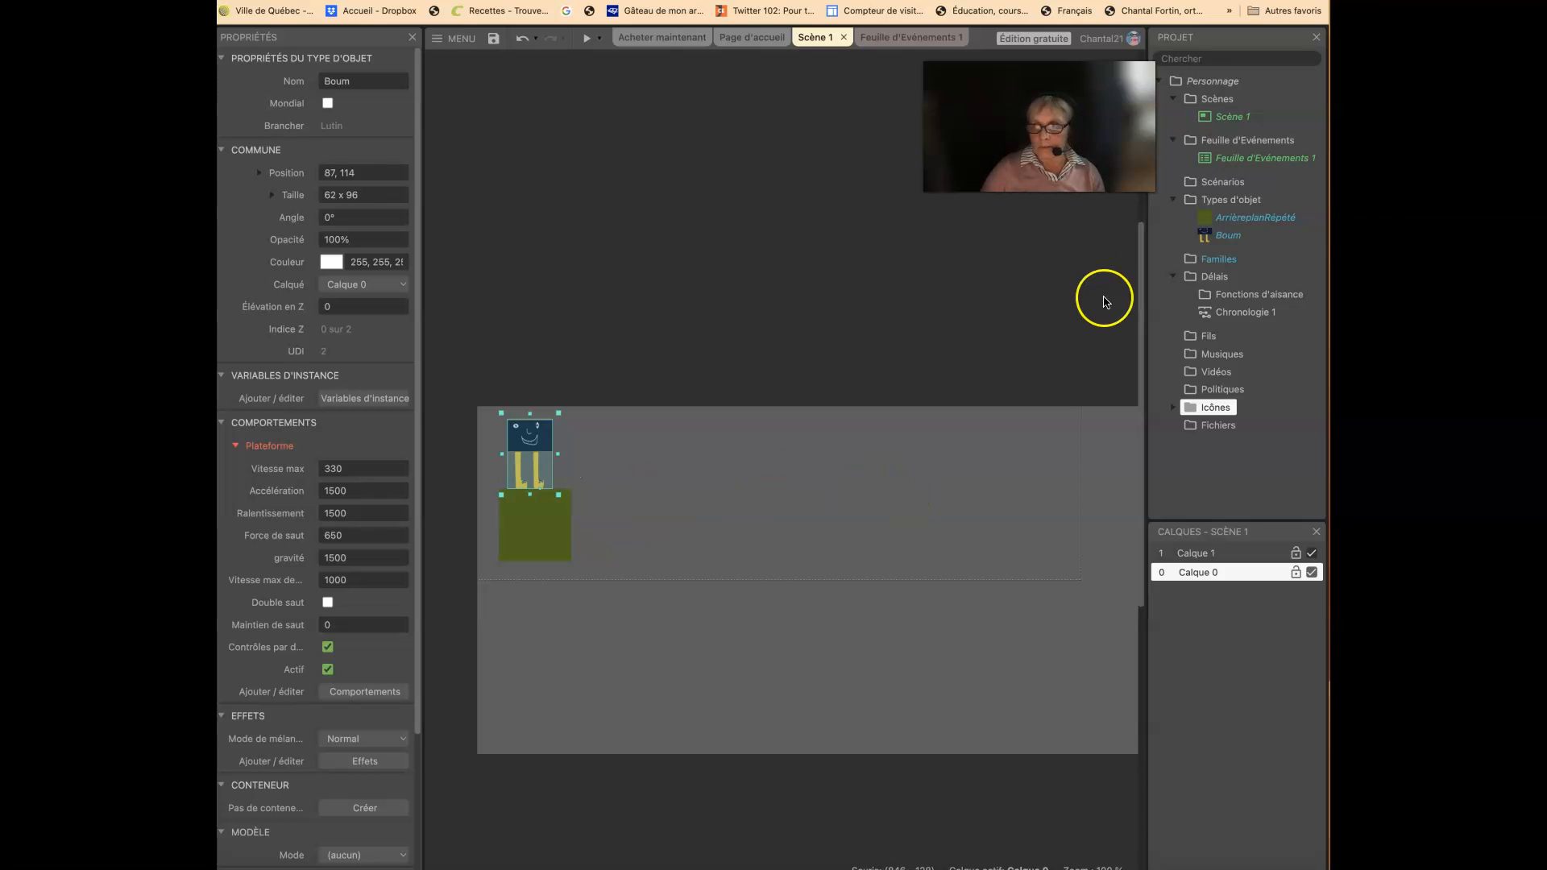
# Step: Add a second green block beyond the first and shape it into a flat platform about 276 x 52, at about 189, 132
pyautogui.moveTo(1249, 218); pyautogui.dragTo(1058, 224)
pyautogui.moveTo(701, 489); pyautogui.dragTo(857, 505)
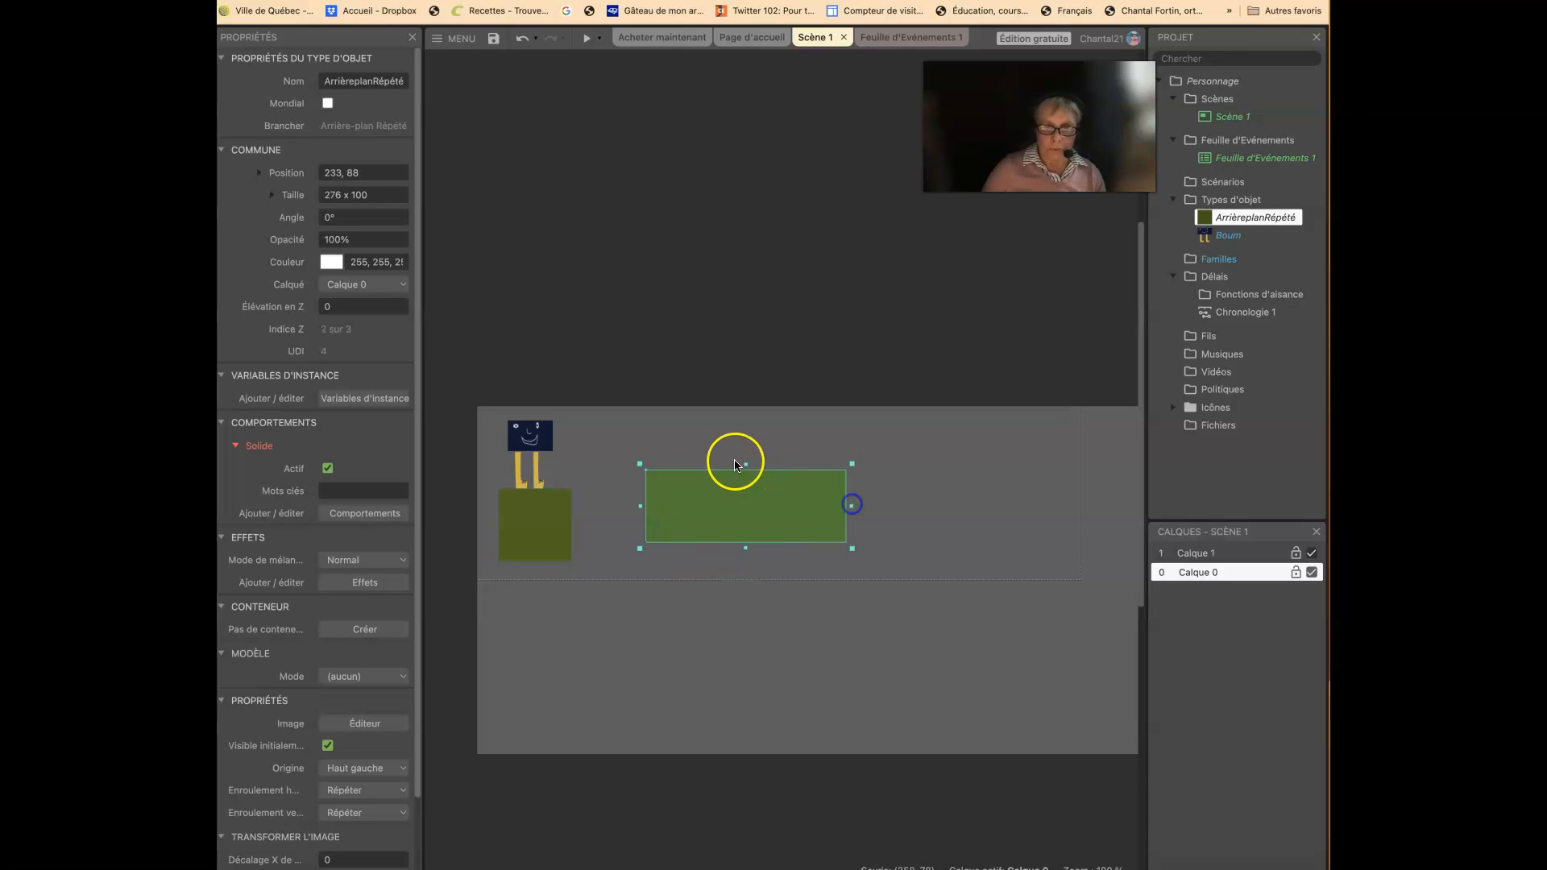
pyautogui.moveTo(742, 464); pyautogui.dragTo(715, 516)
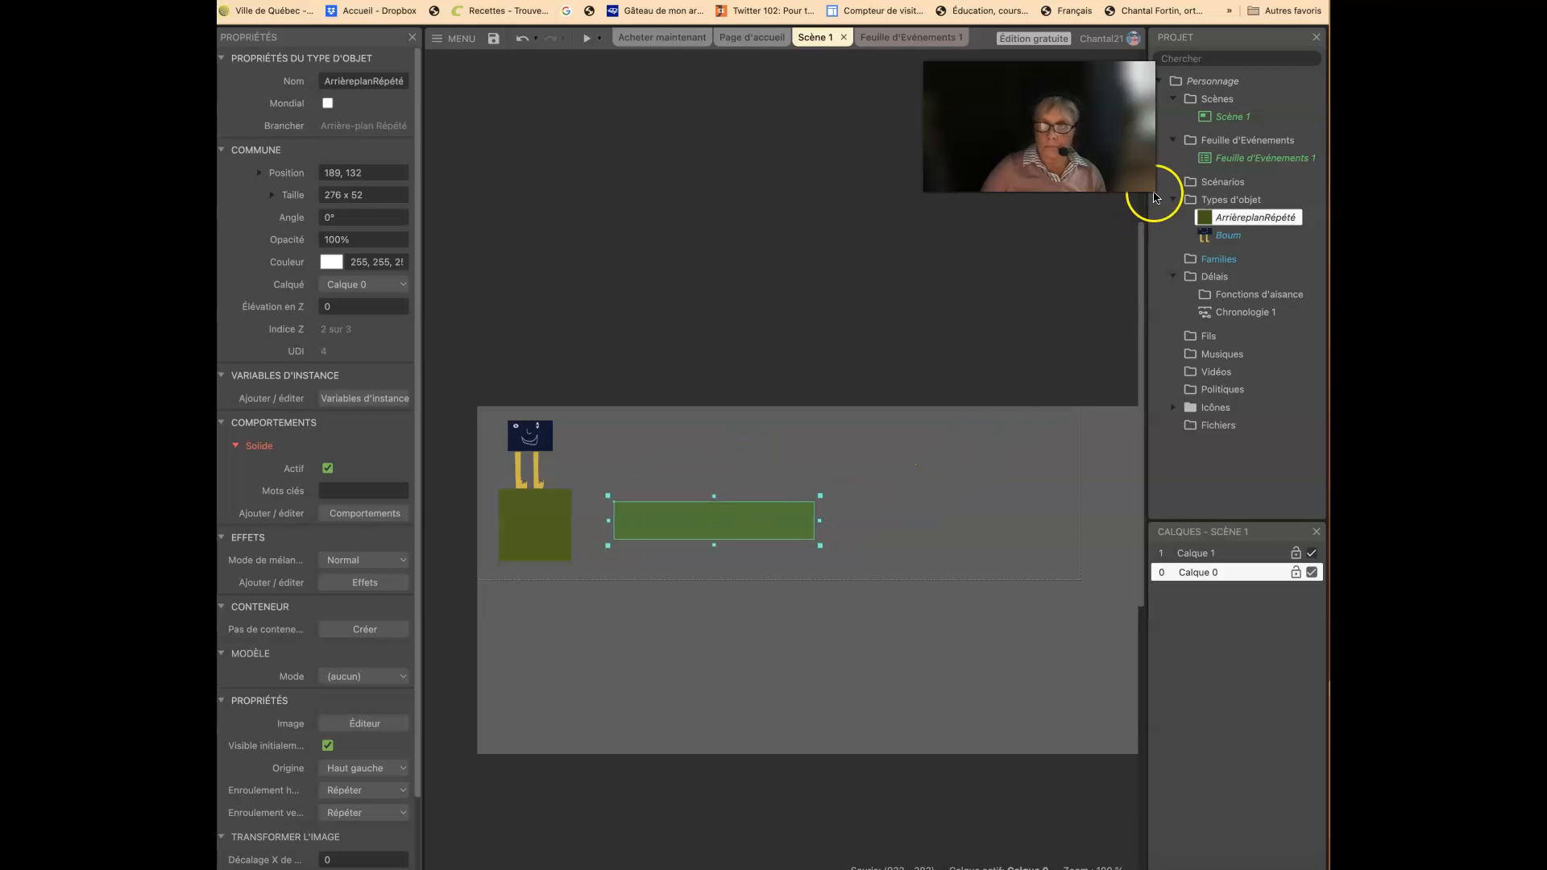
# Step: Add a third green block at about 565, 59 and stretch it into a tall obstacle about 100 x 175
pyautogui.moveTo(1222, 217); pyautogui.dragTo(911, 468)
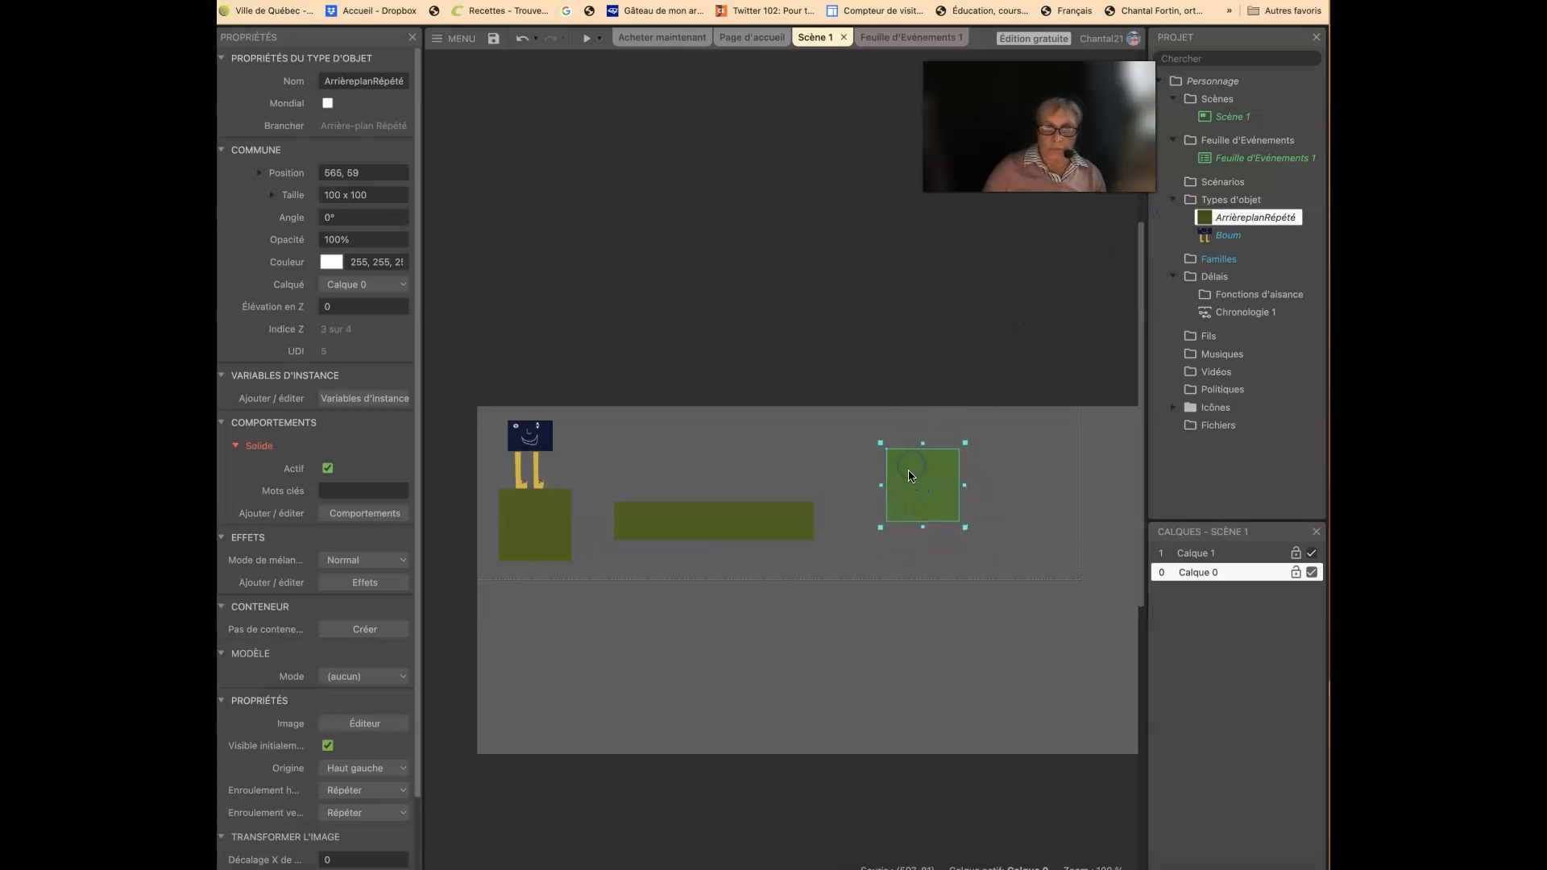
pyautogui.moveTo(922, 526); pyautogui.dragTo(916, 580)
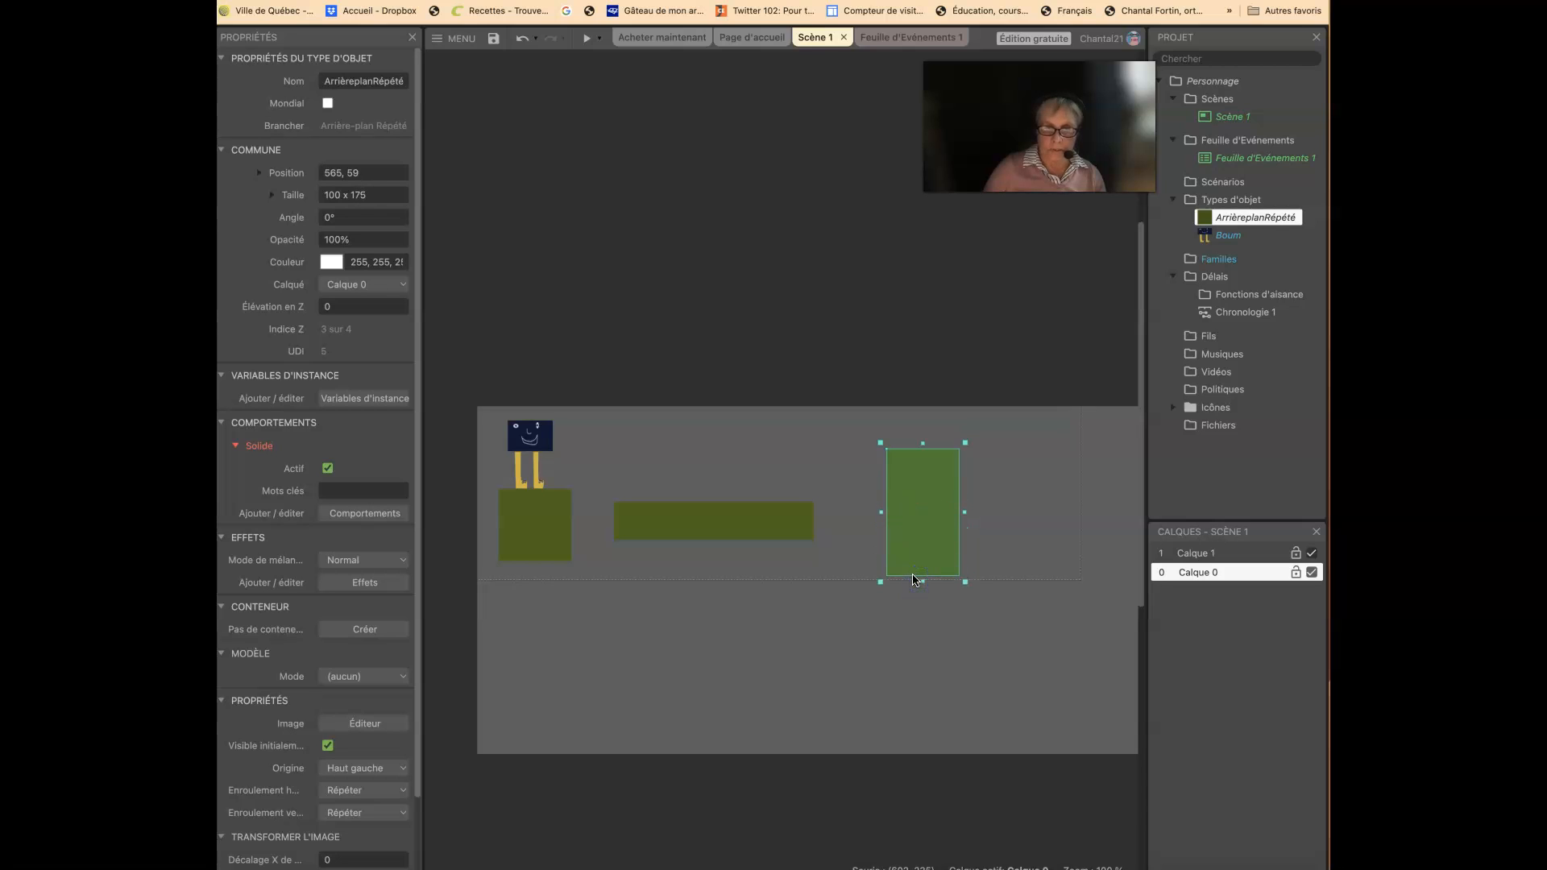
pyautogui.click(588, 117)
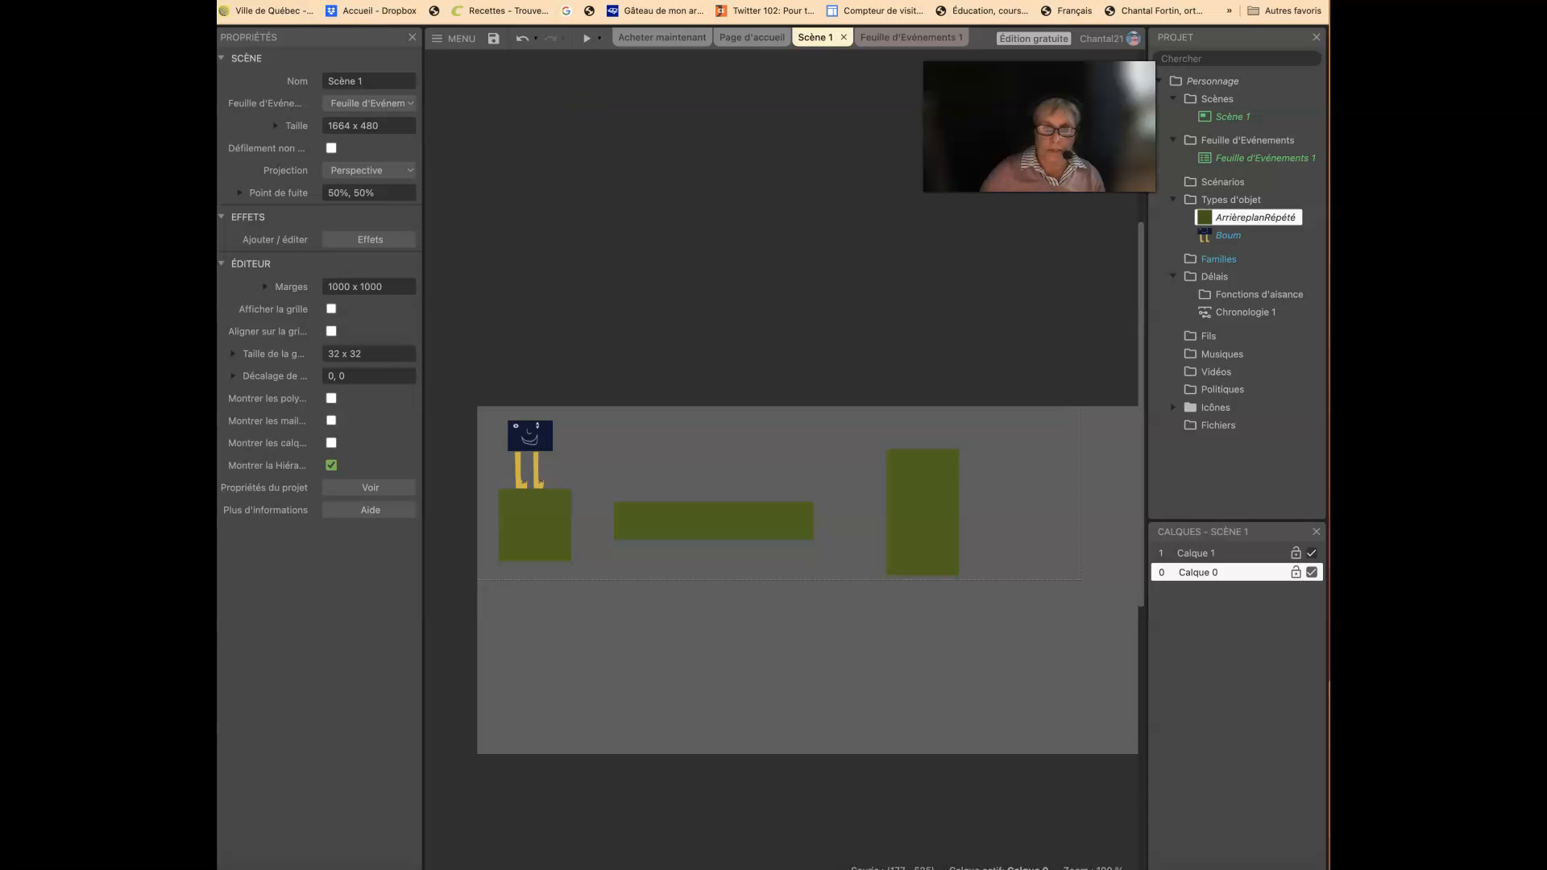
# Step: Preview the scene and test the character by walking and jumping back and forth between the starting block and the flat platform
pyautogui.click(588, 39)
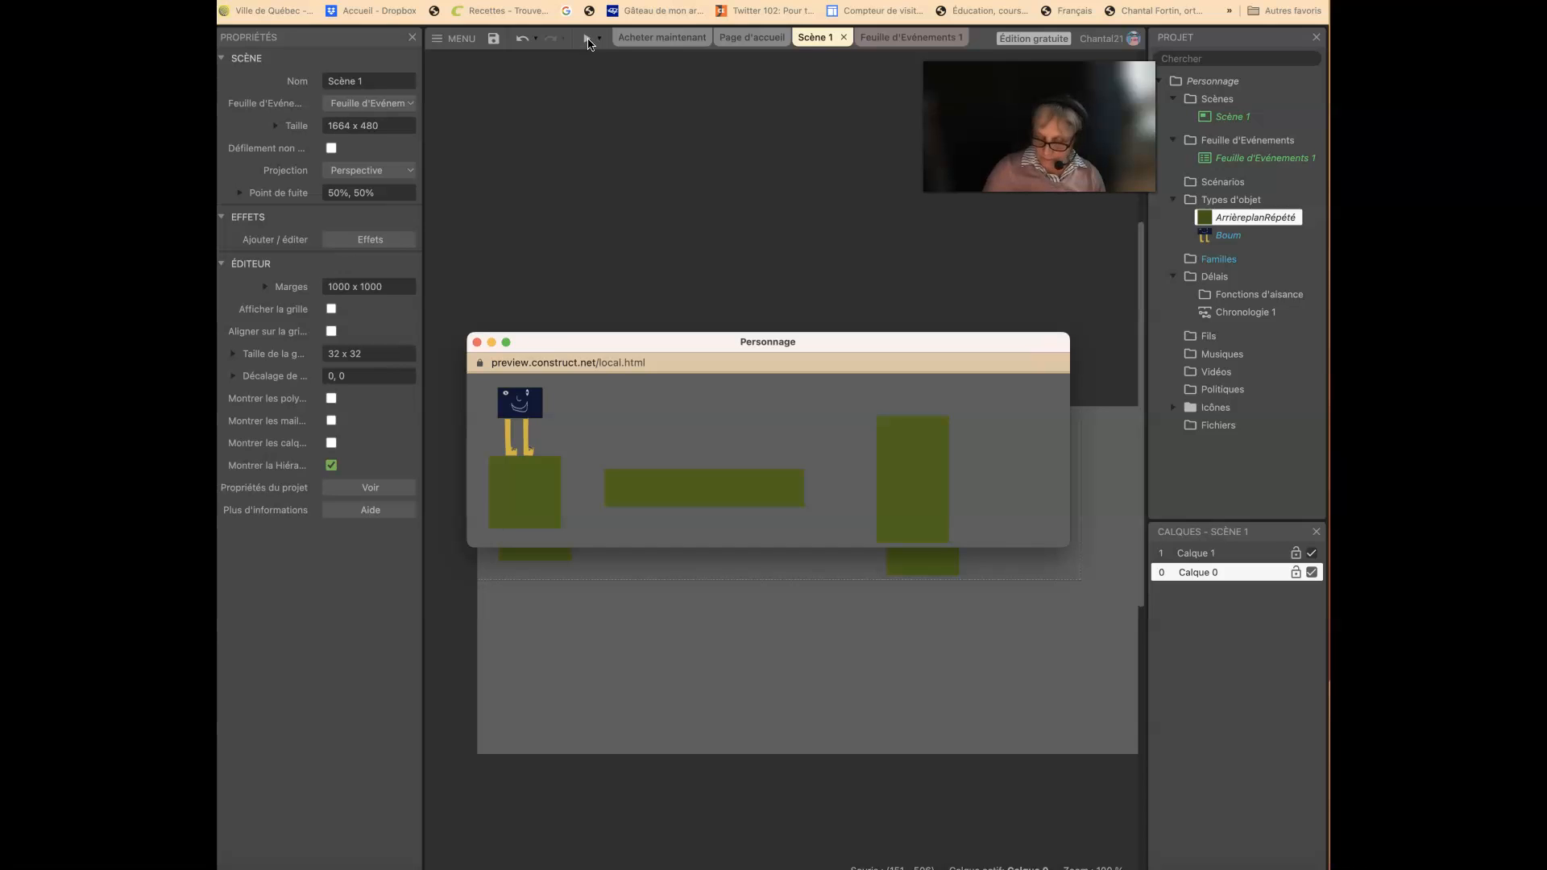
pyautogui.press('Right')
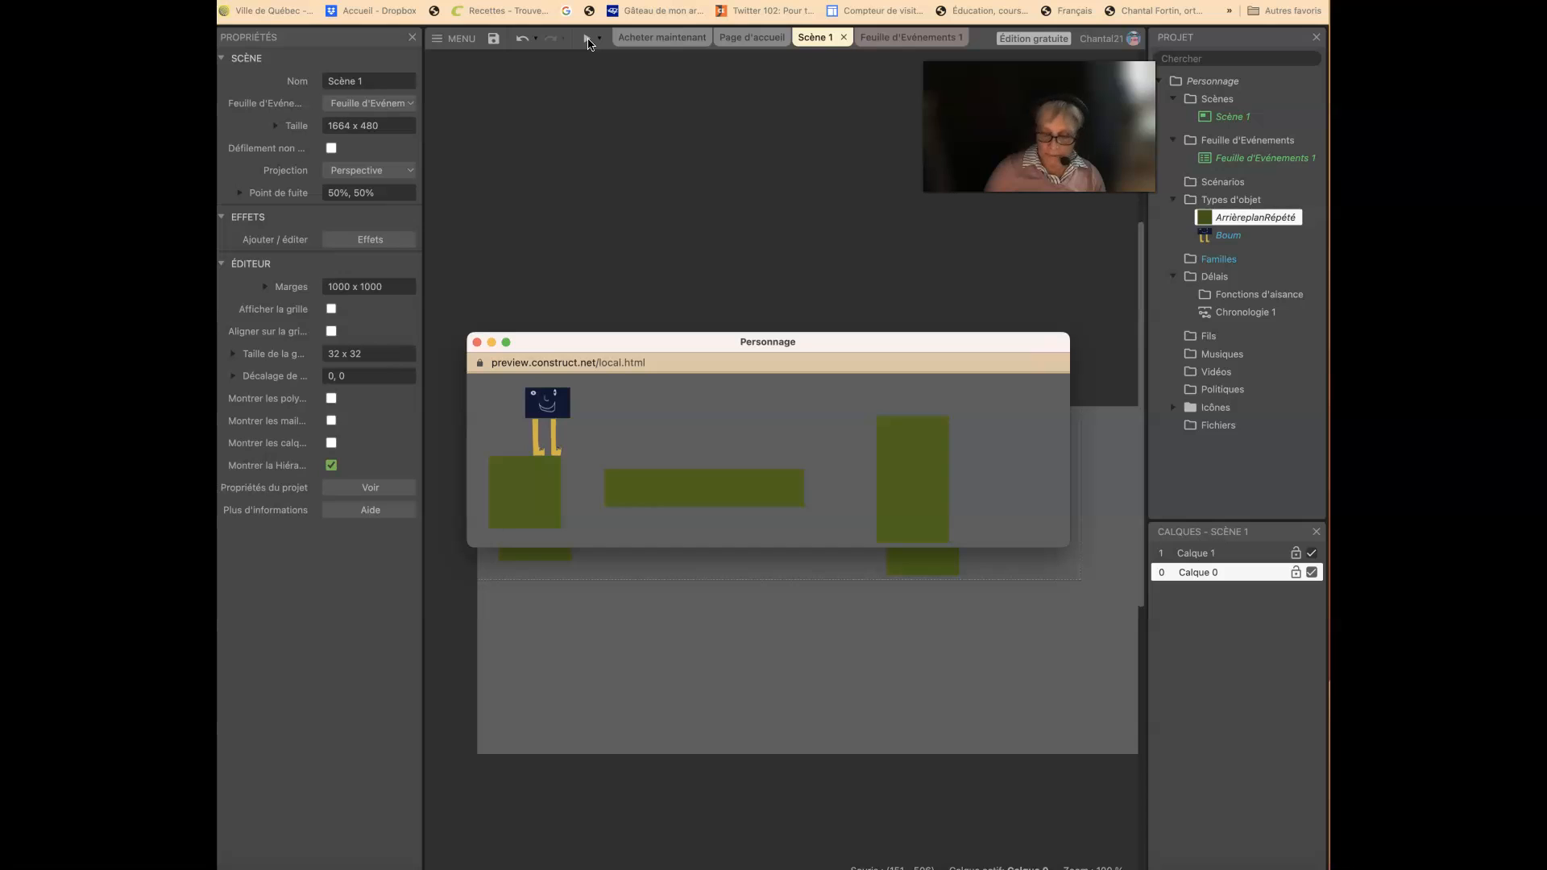
pyautogui.press('Left')
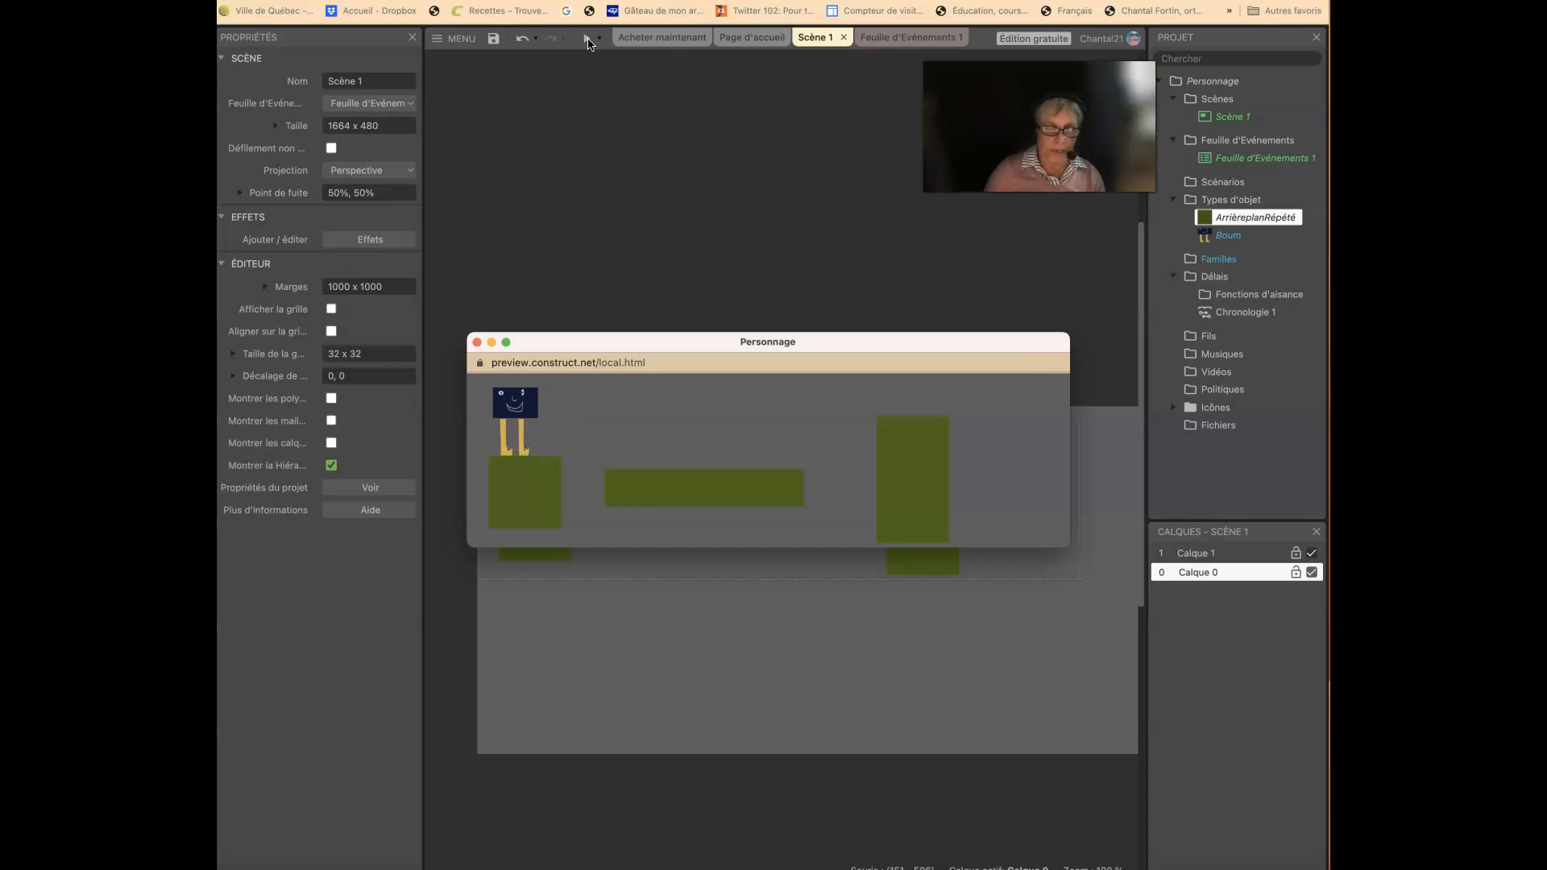
pyautogui.press('Up')
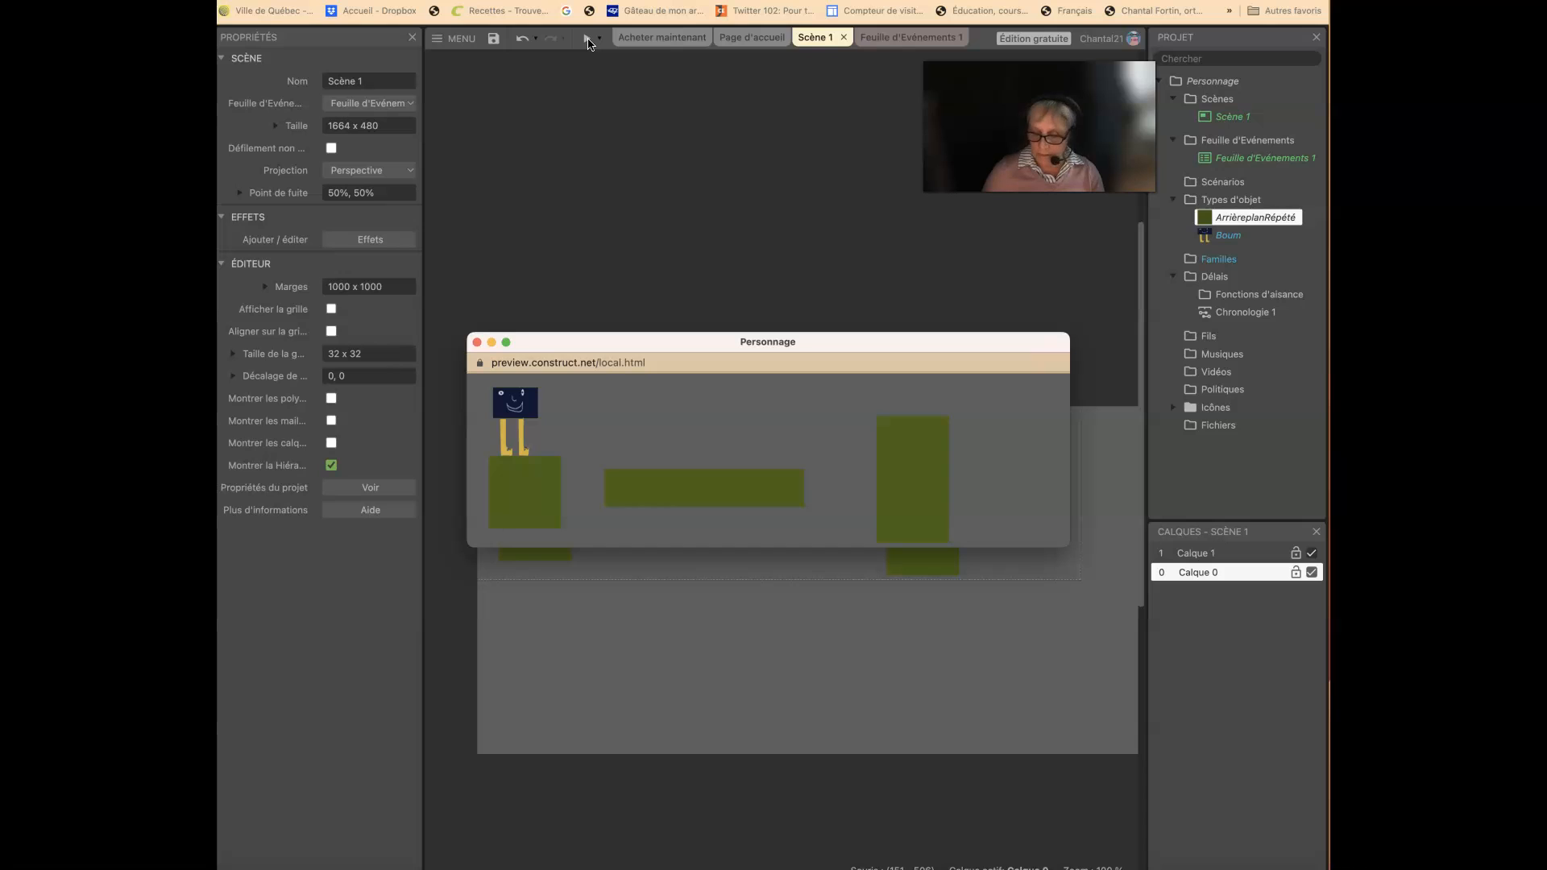
pyautogui.press('Right')
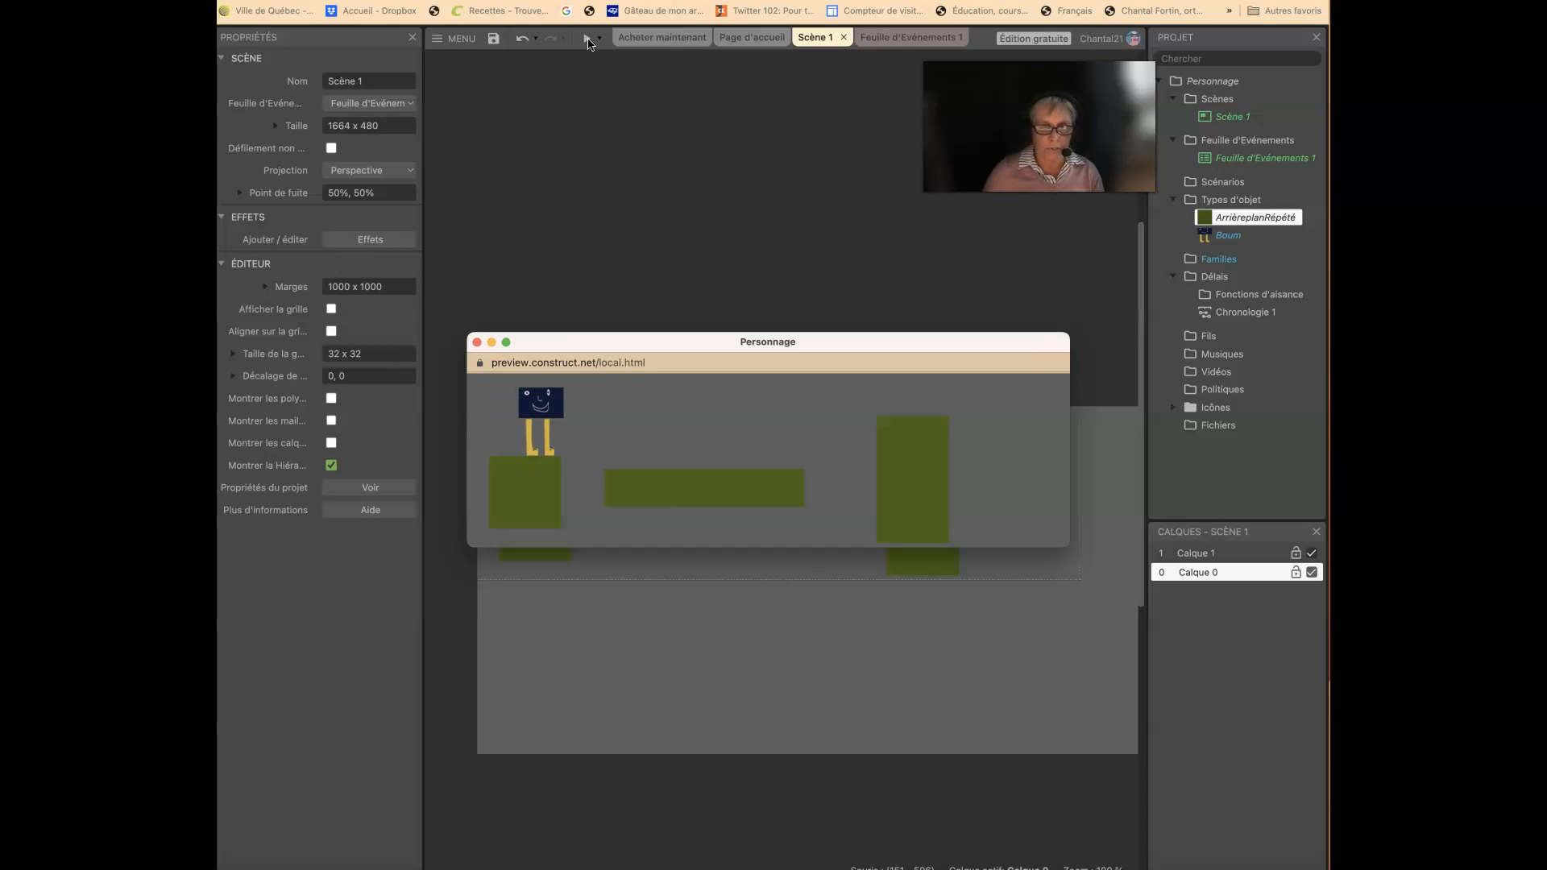
pyautogui.press('Up')
pyautogui.press('Right')
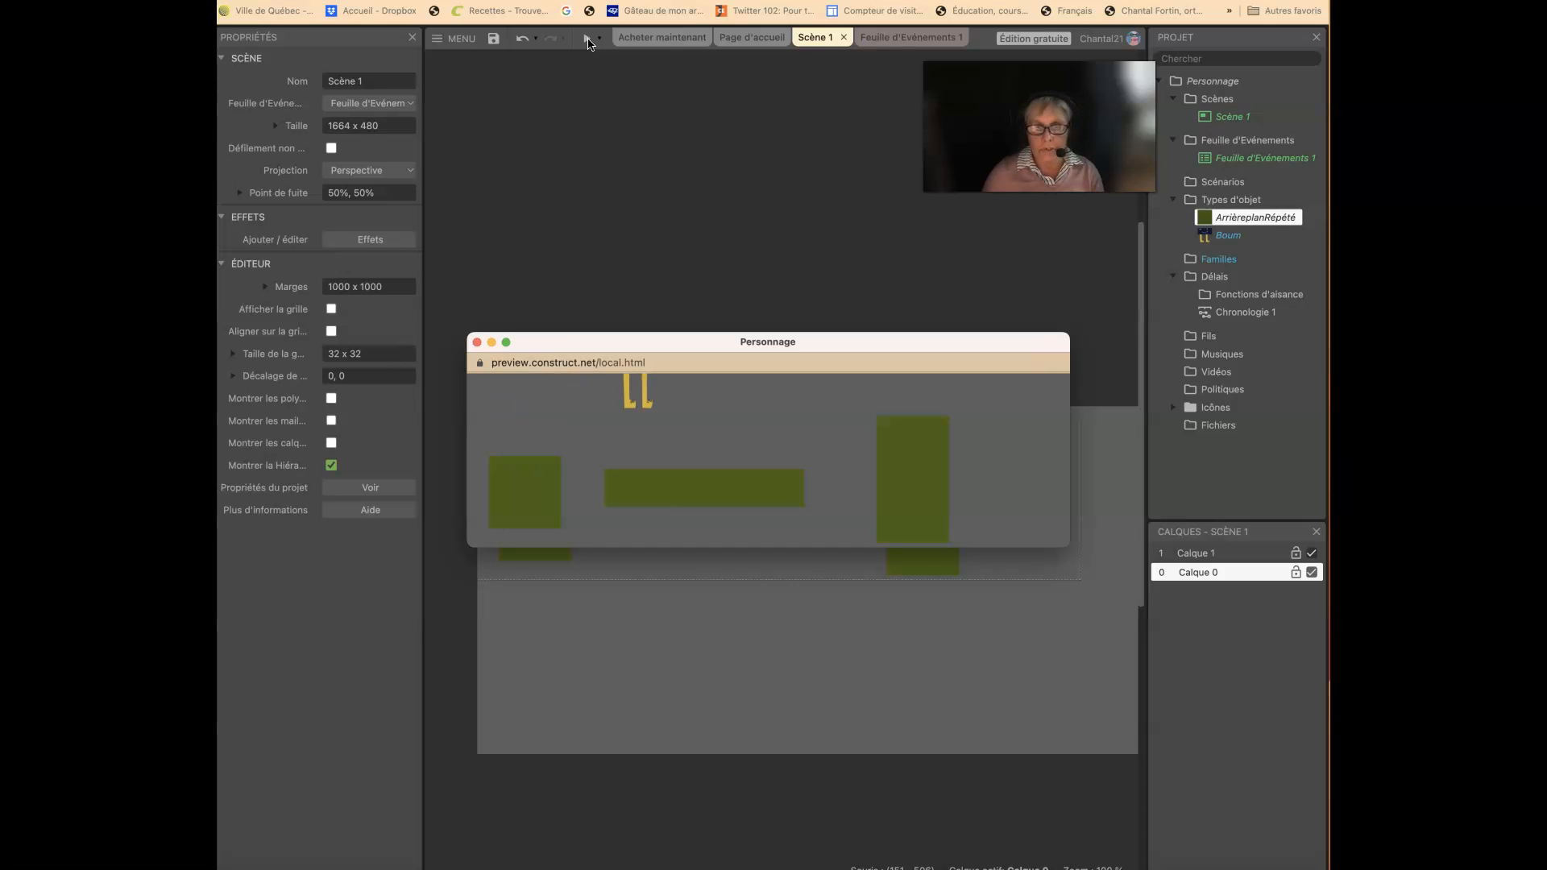
pyautogui.press('Right')
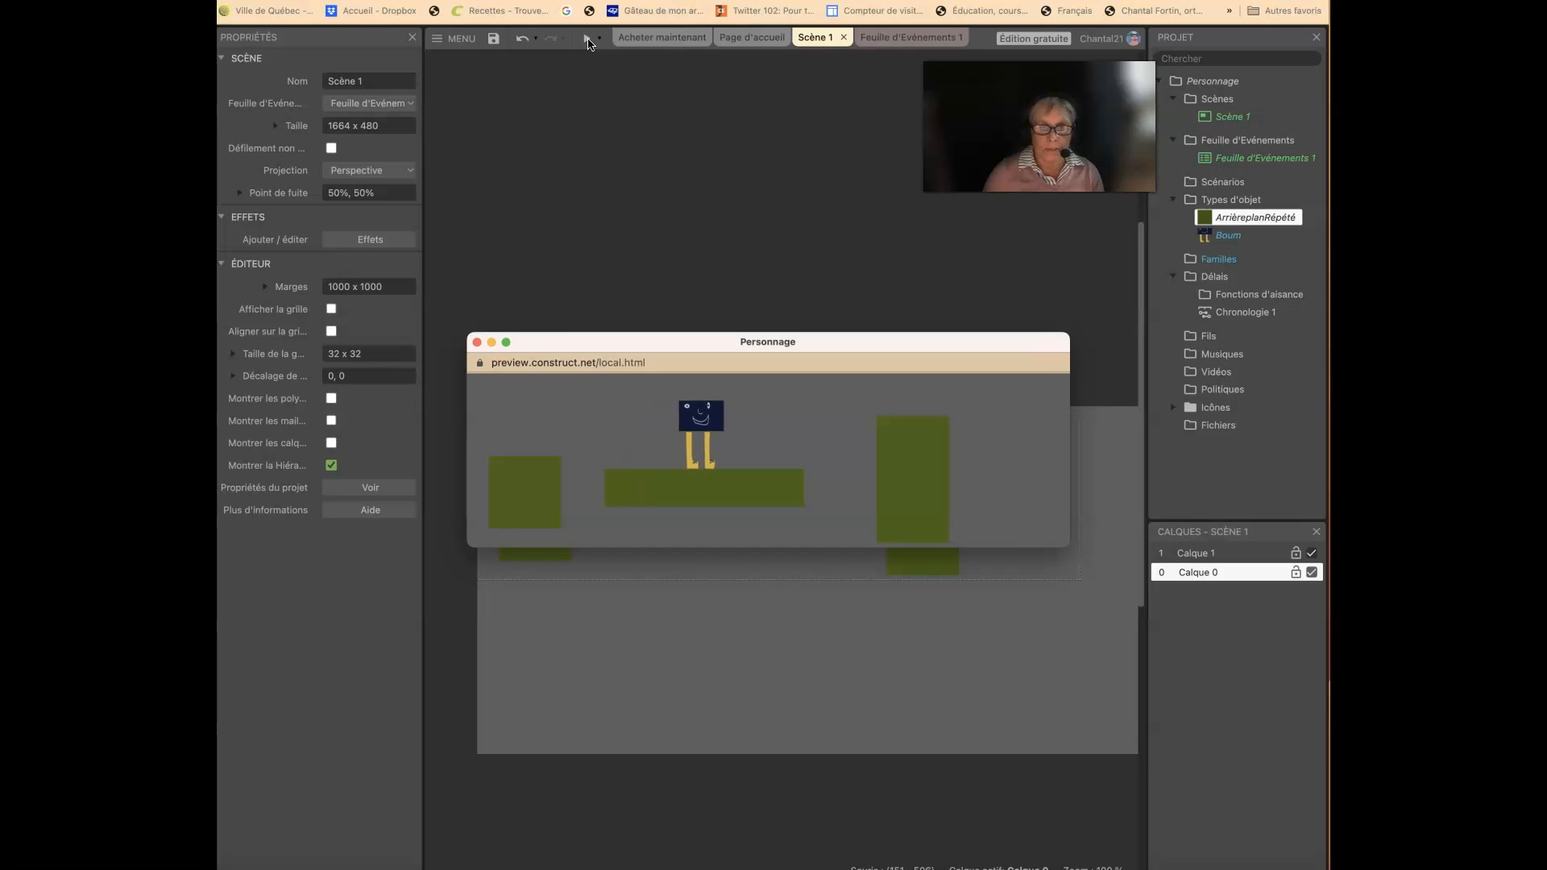
pyautogui.press('Right')
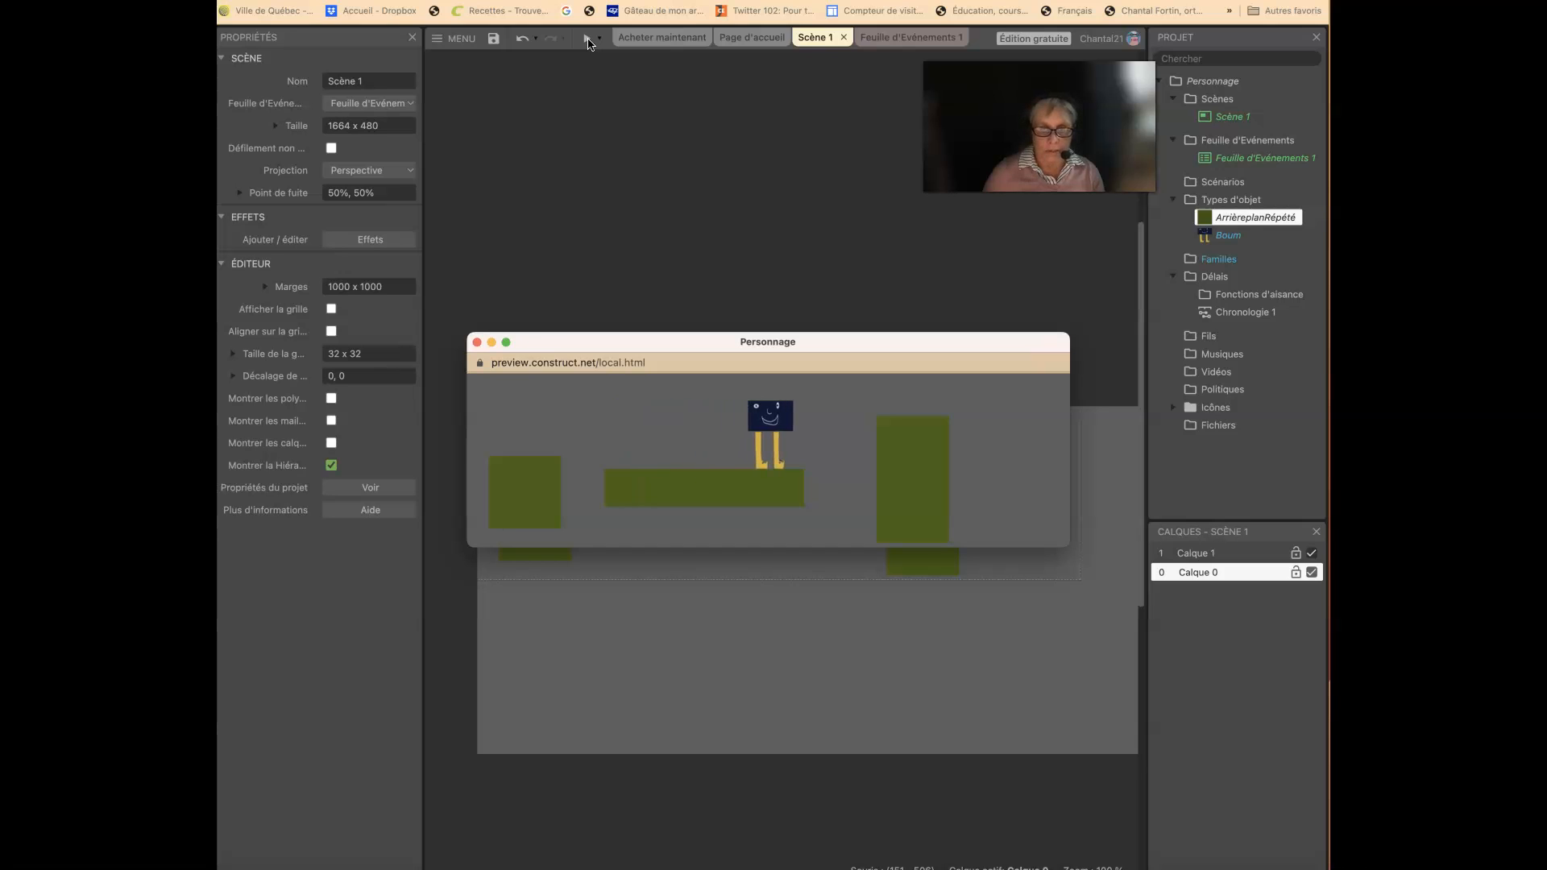
pyautogui.press('Left')
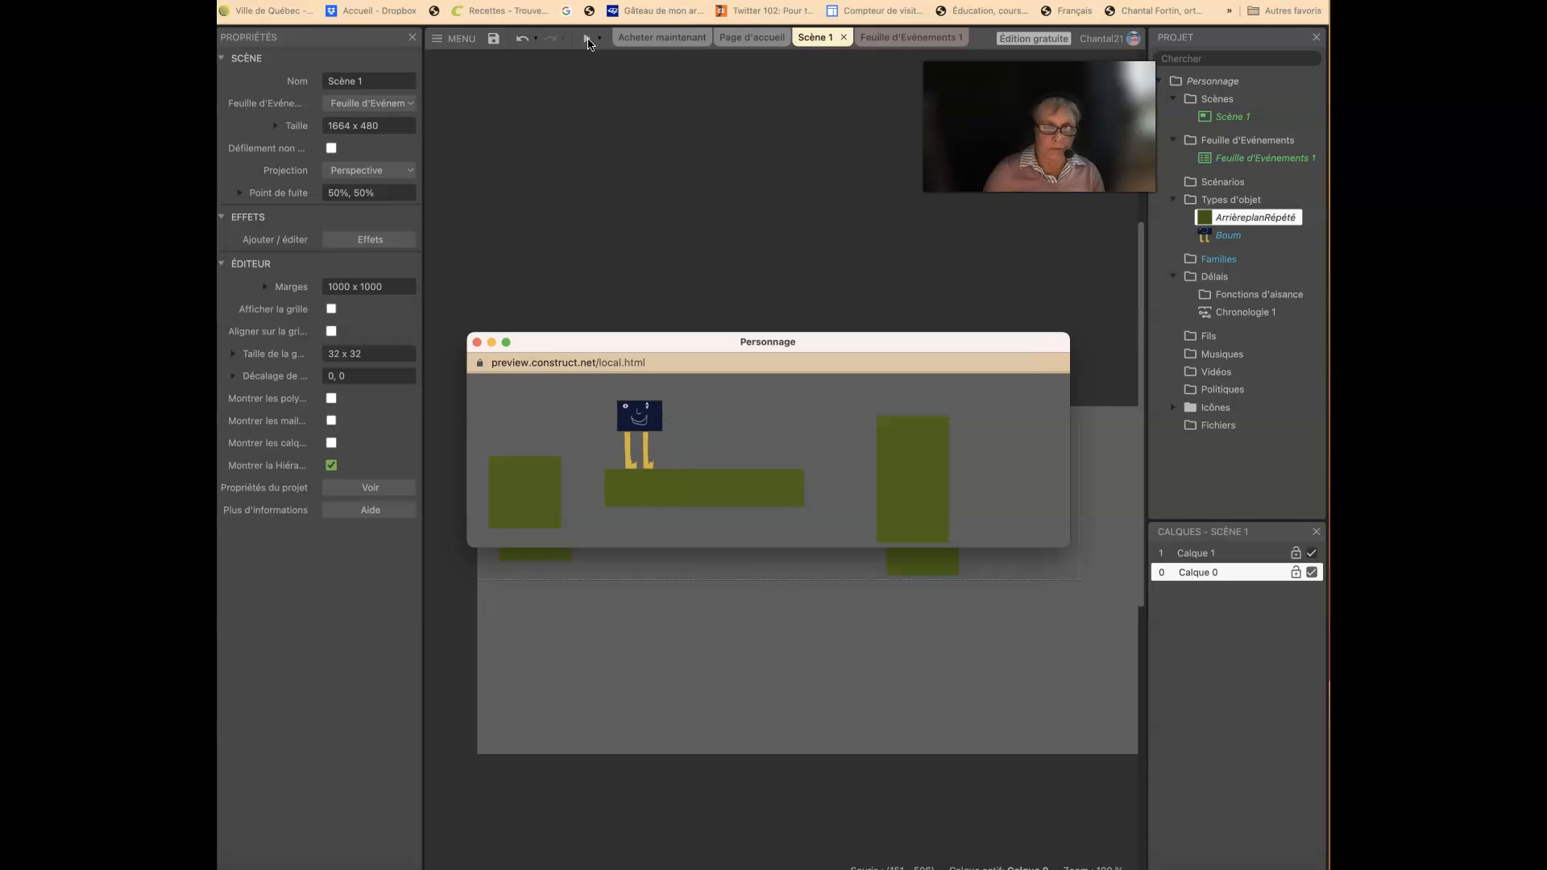
pyautogui.press('Up')
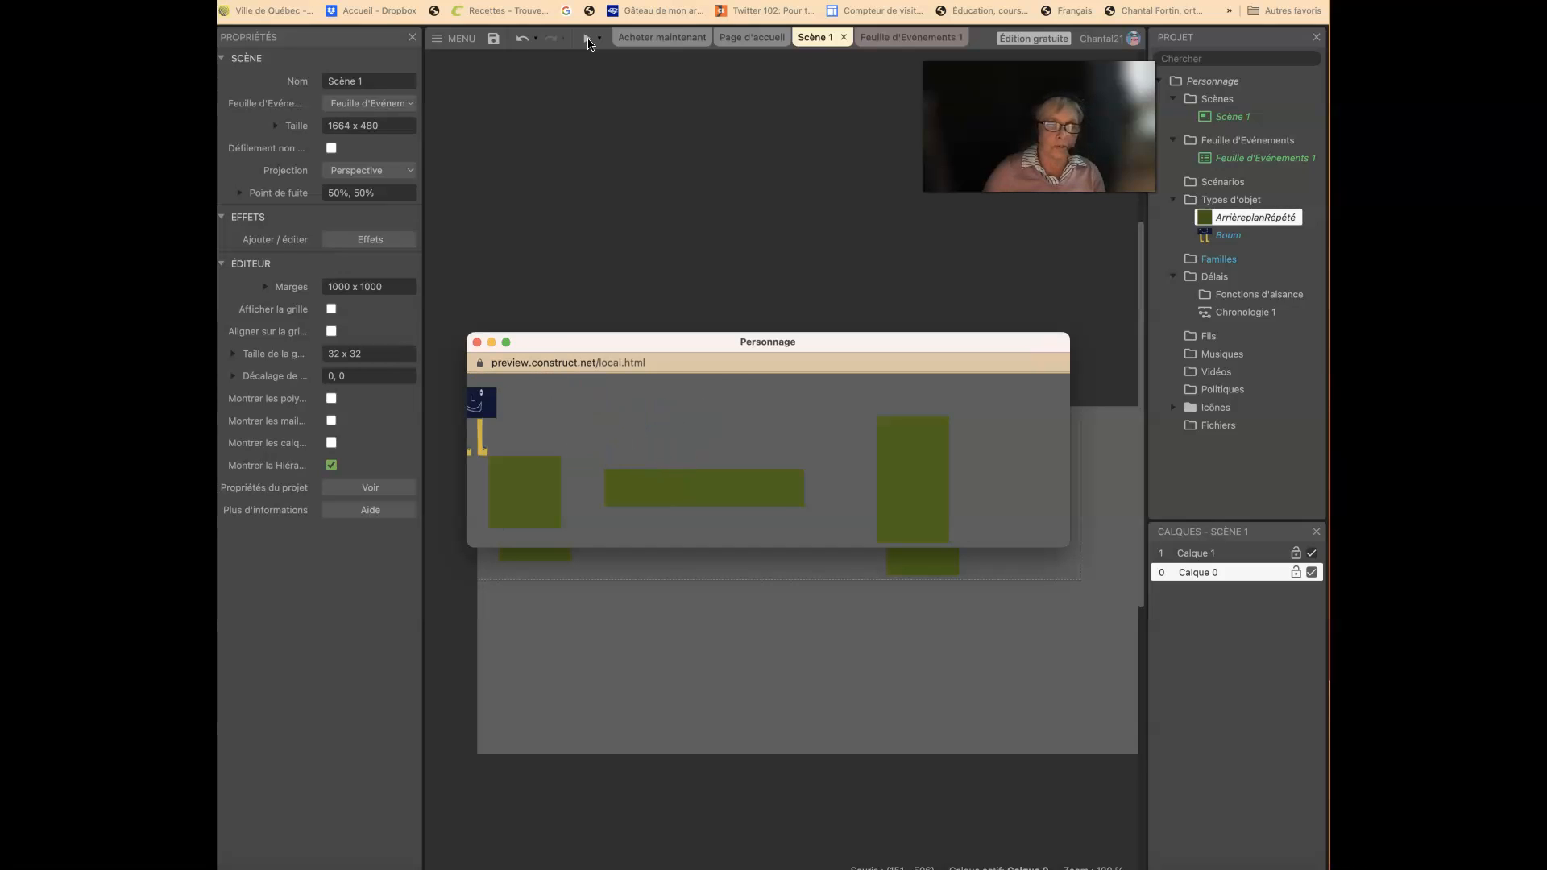
pyautogui.press('Right')
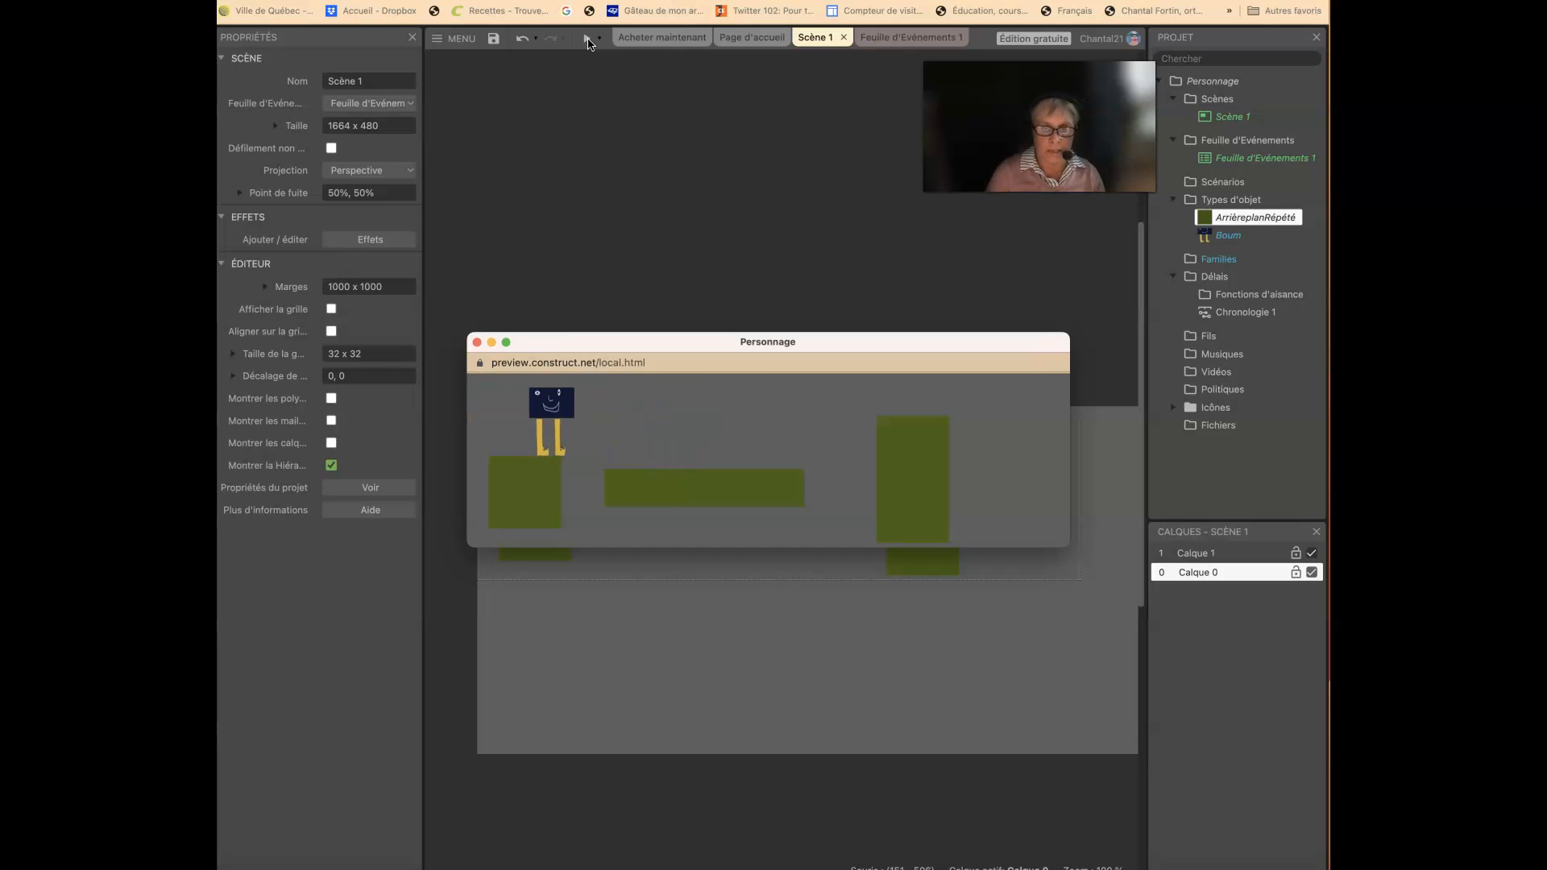